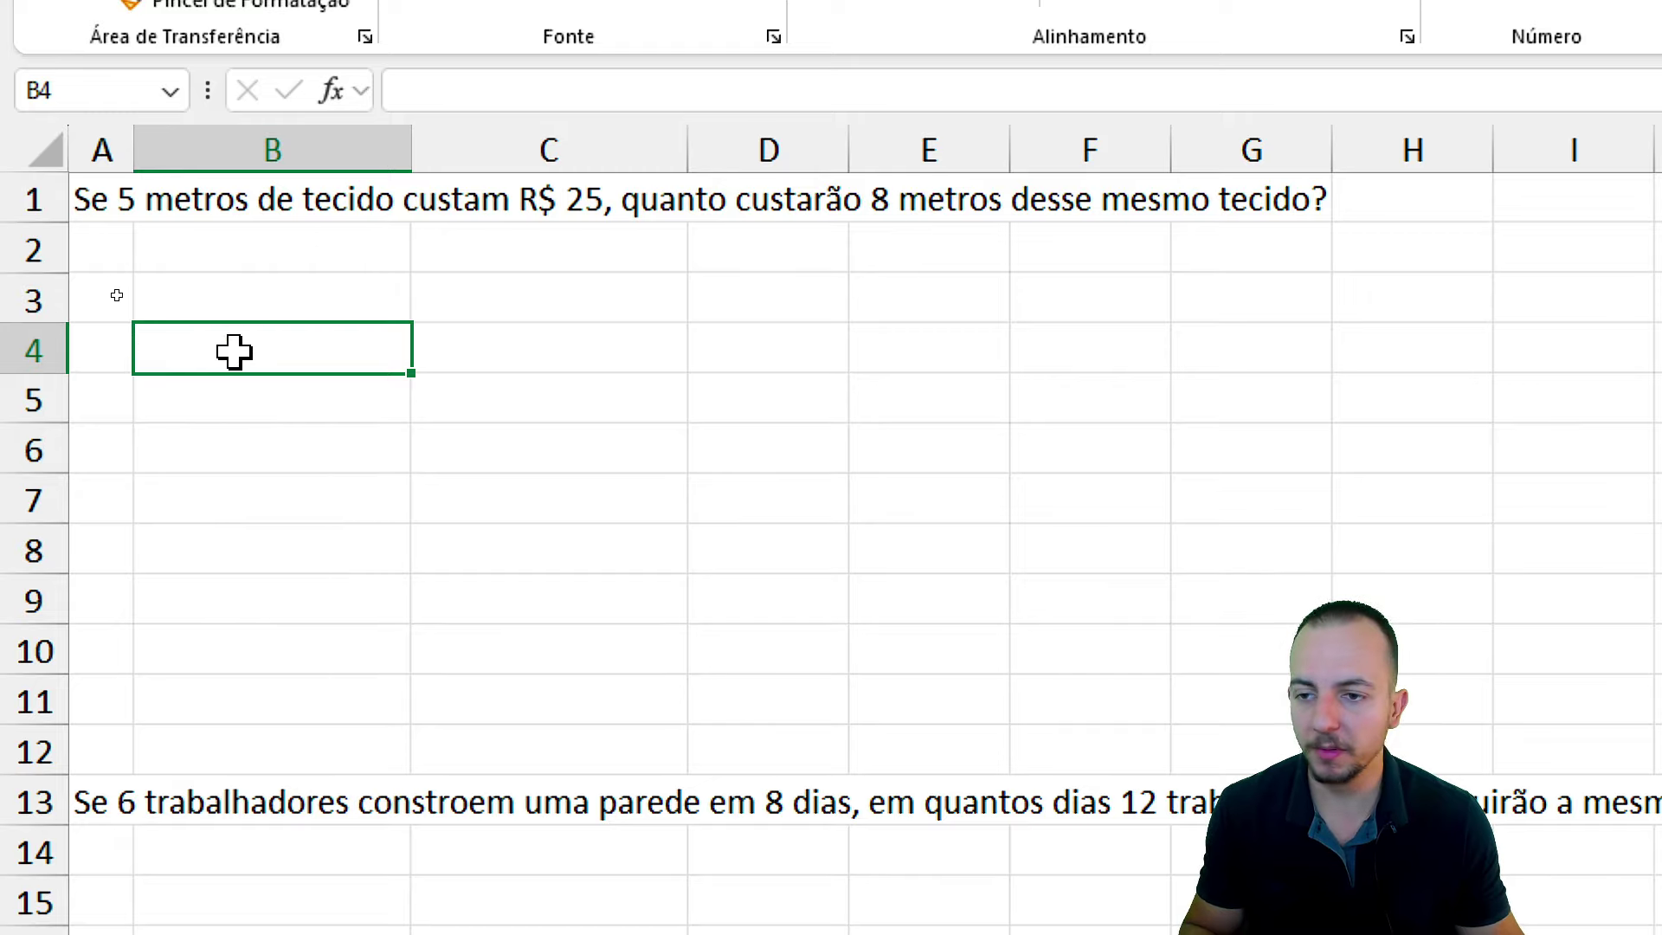
- Enter the headers tecido and R$ in B4:C4, with 5 and 25 in row 5
type("tec")
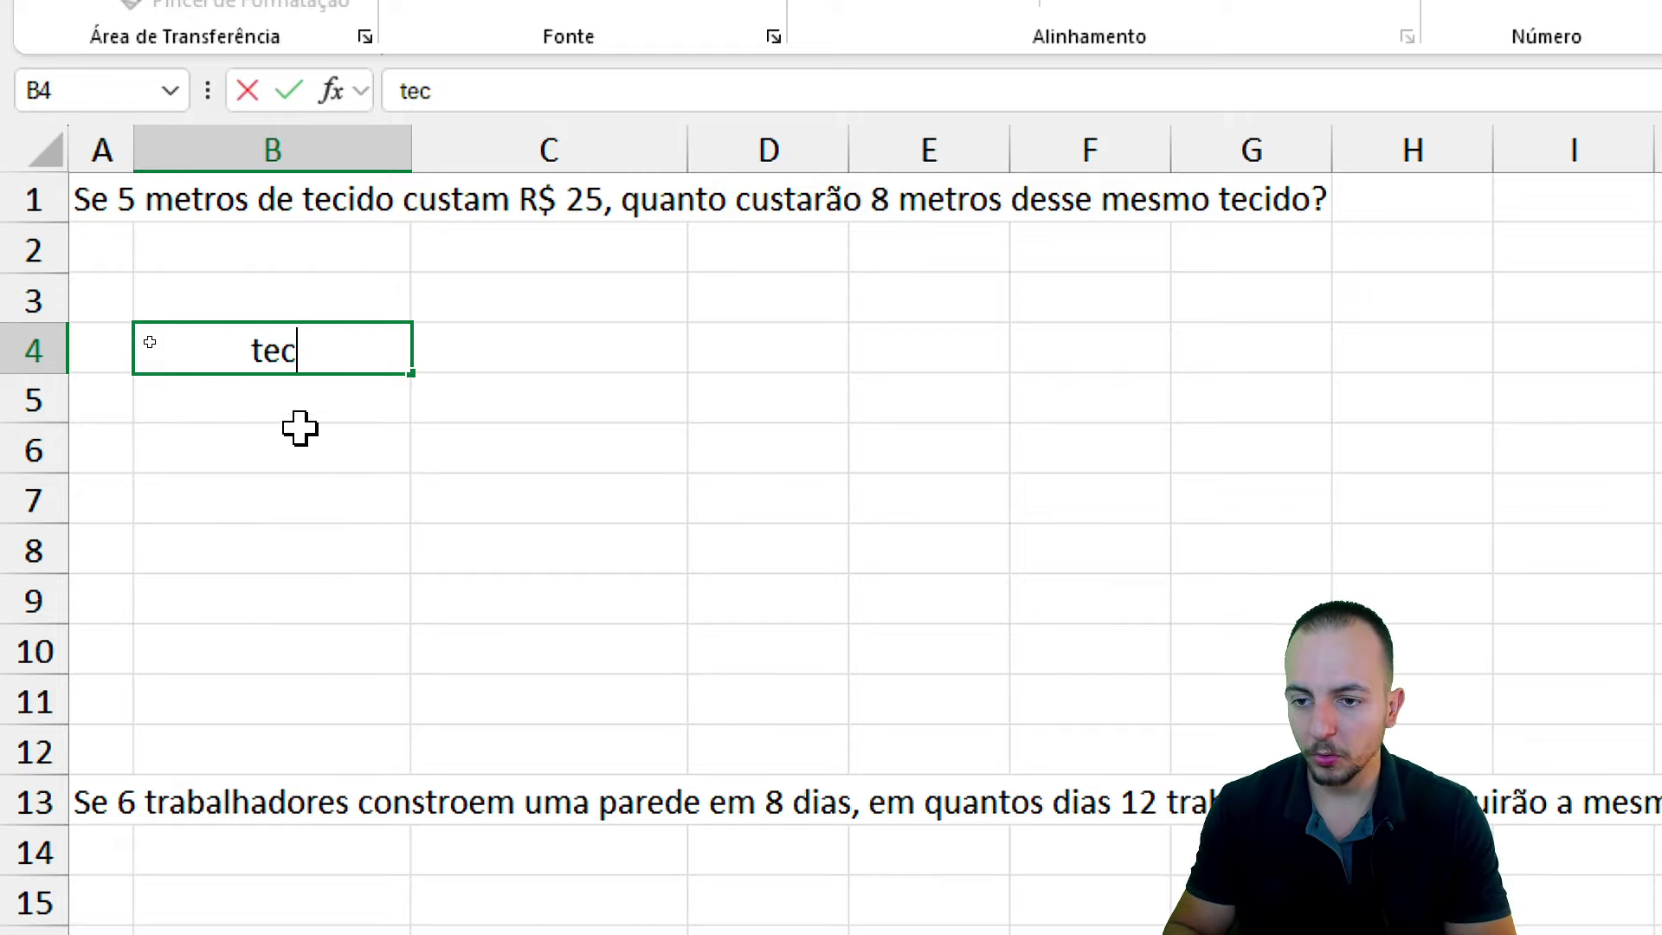
type("ido")
key("Tab")
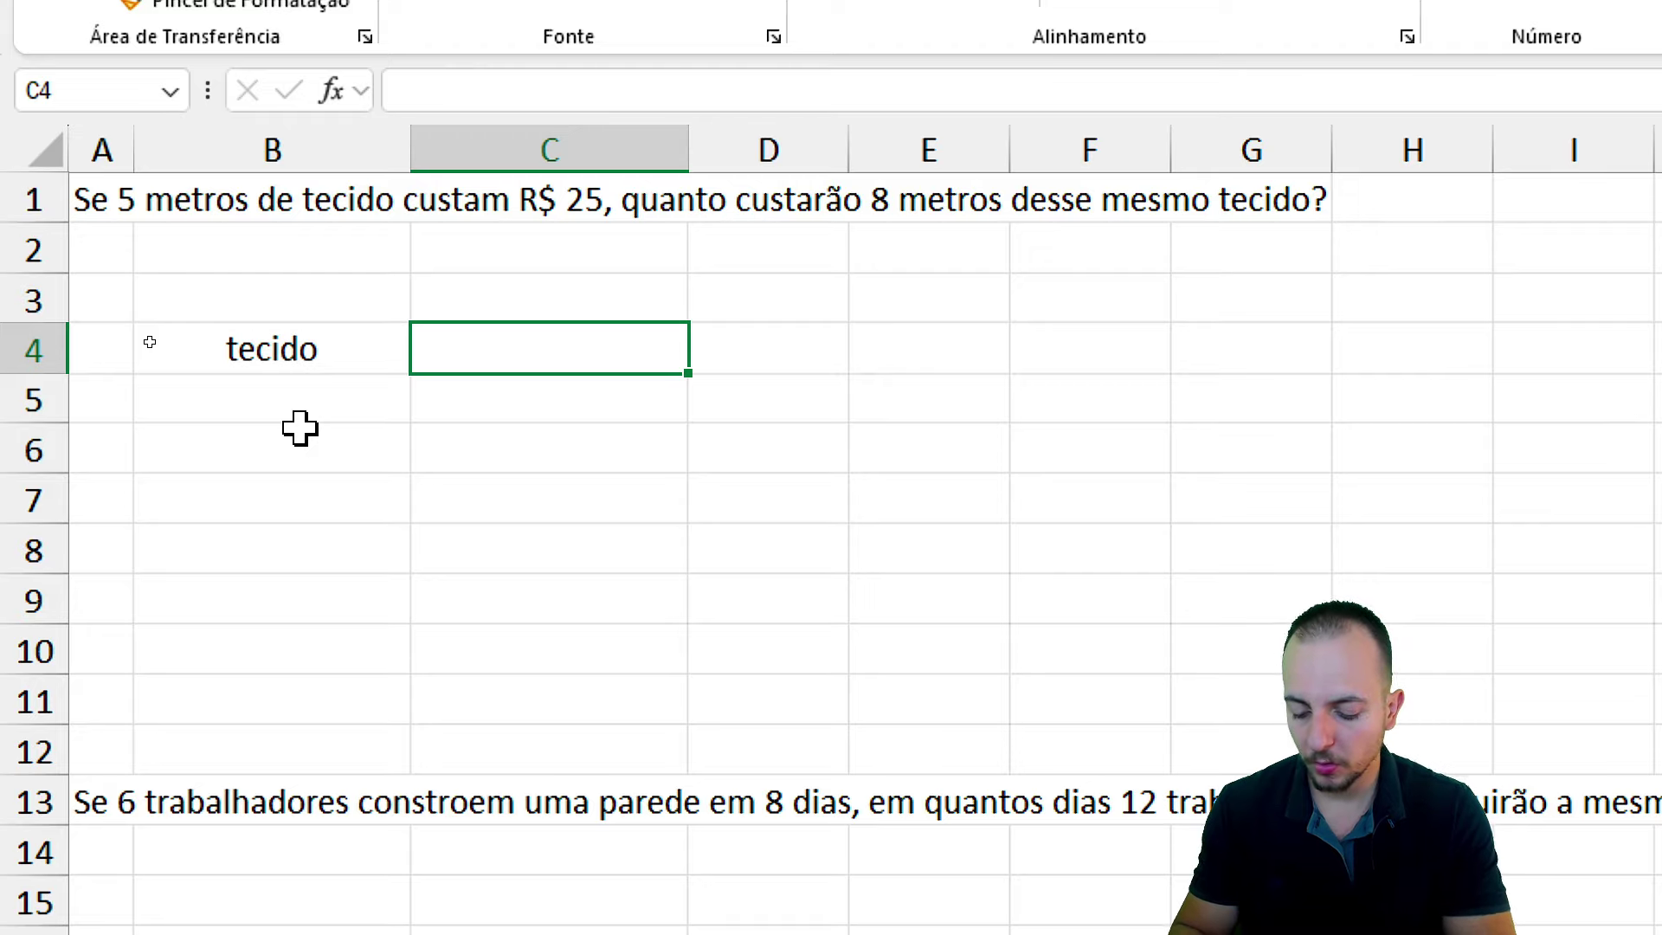
type("R$")
key("Return")
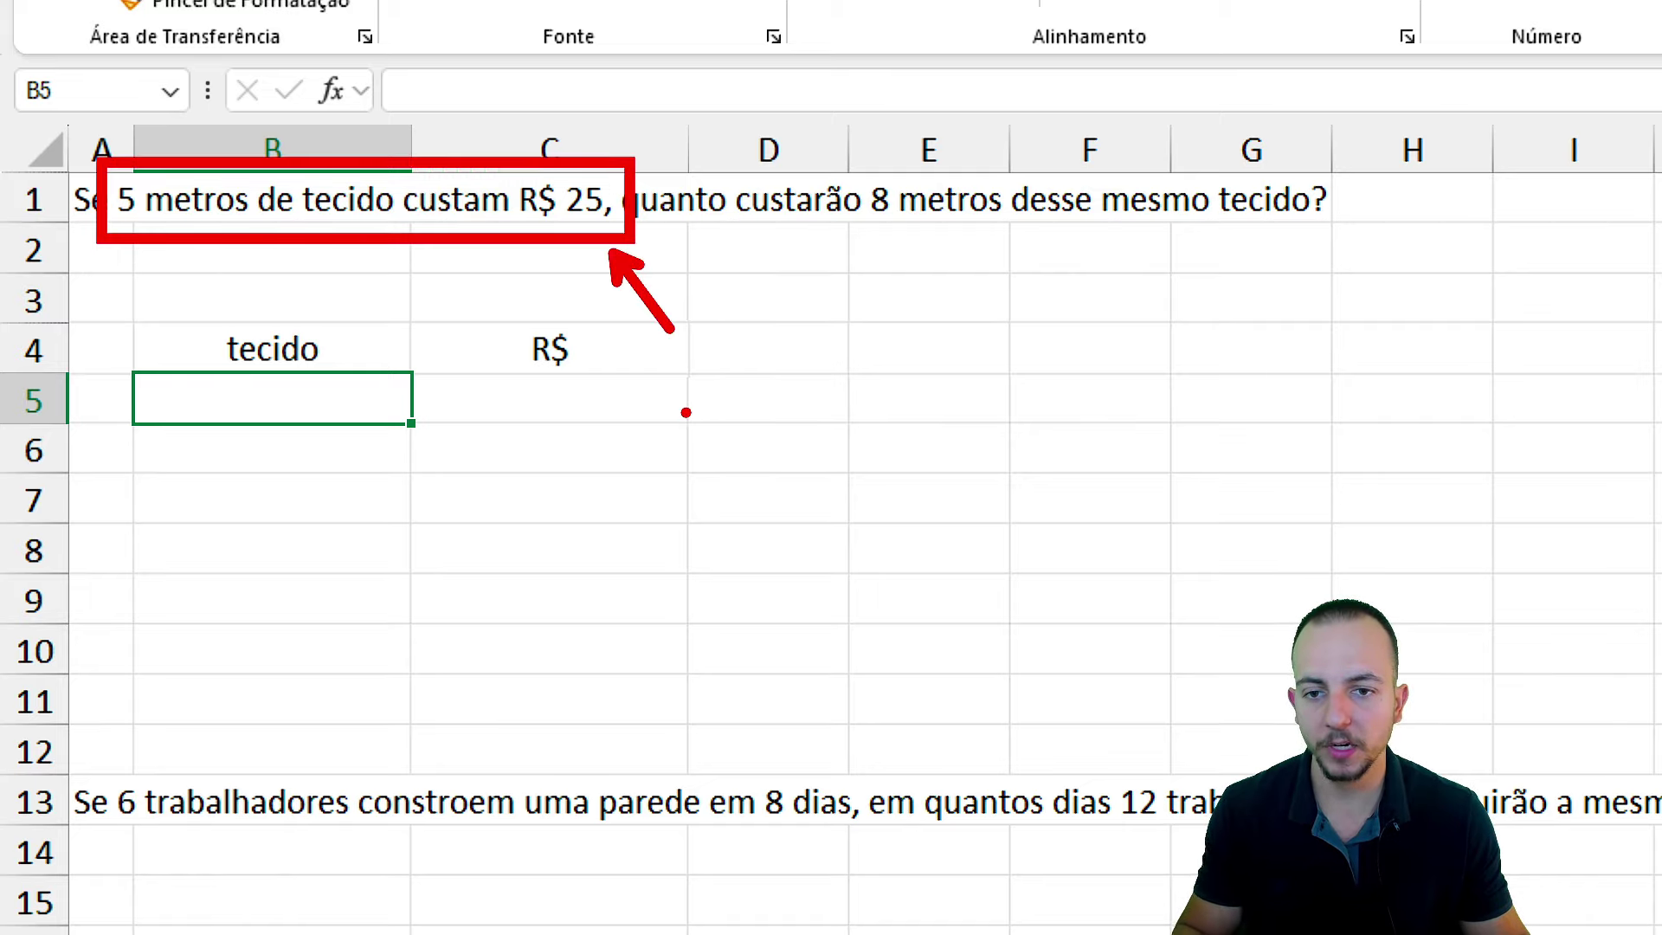
left_click_drag(311, 327, 304, 380)
left_click(282, 408)
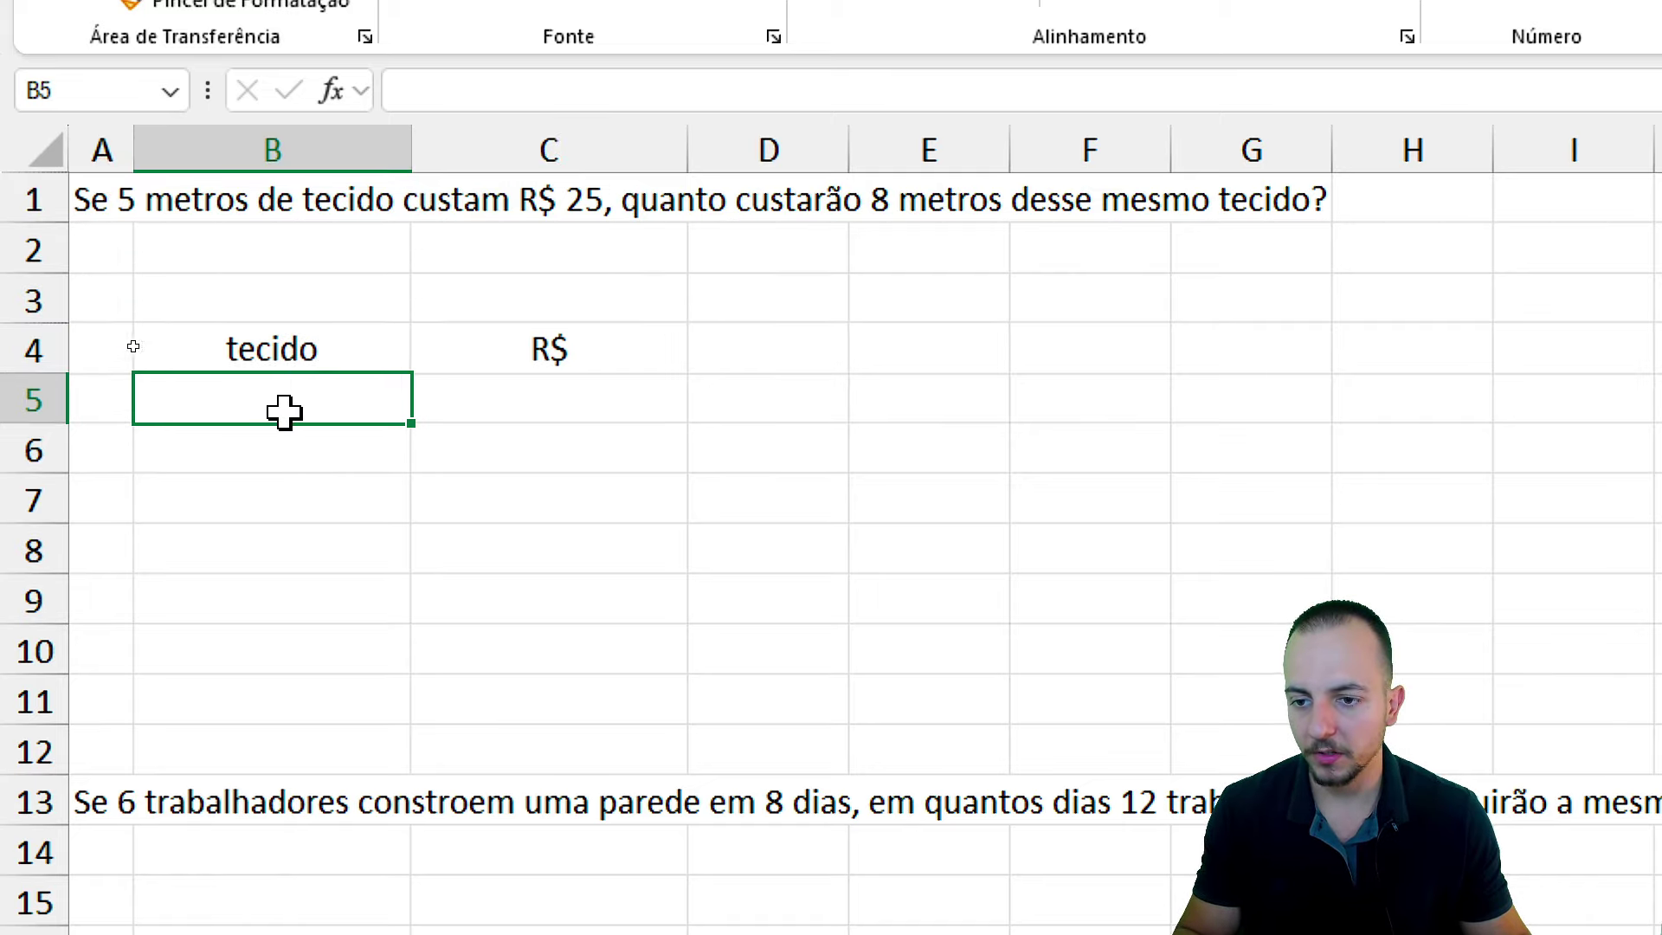
type("5")
key("Tab")
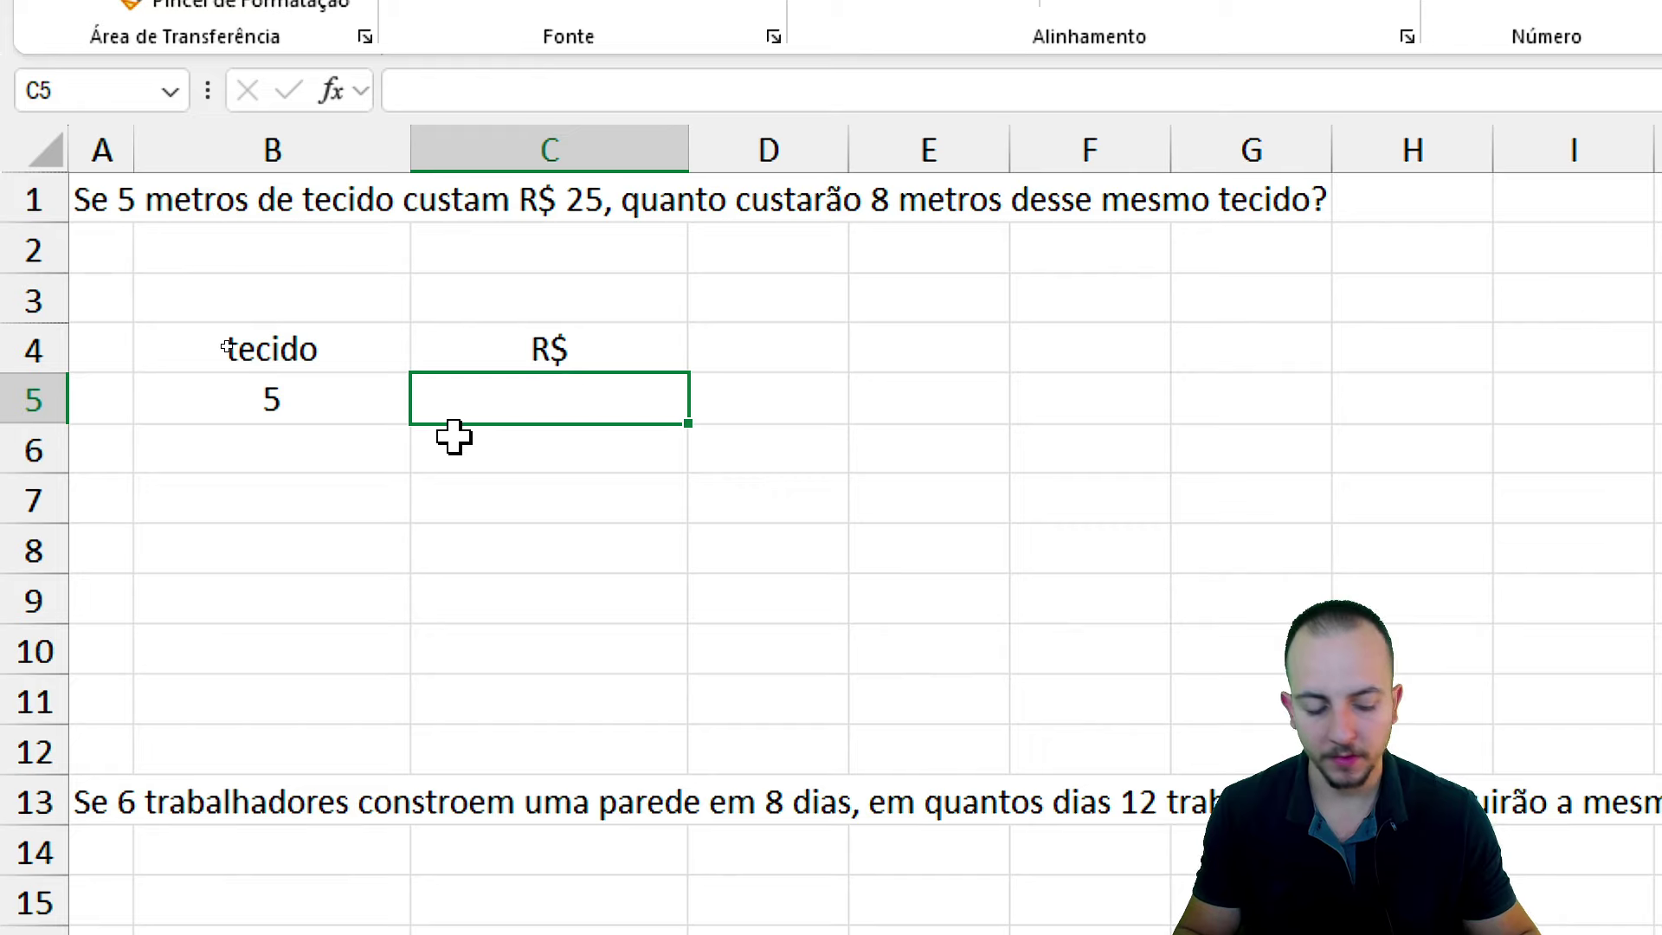
type("25")
key("Return")
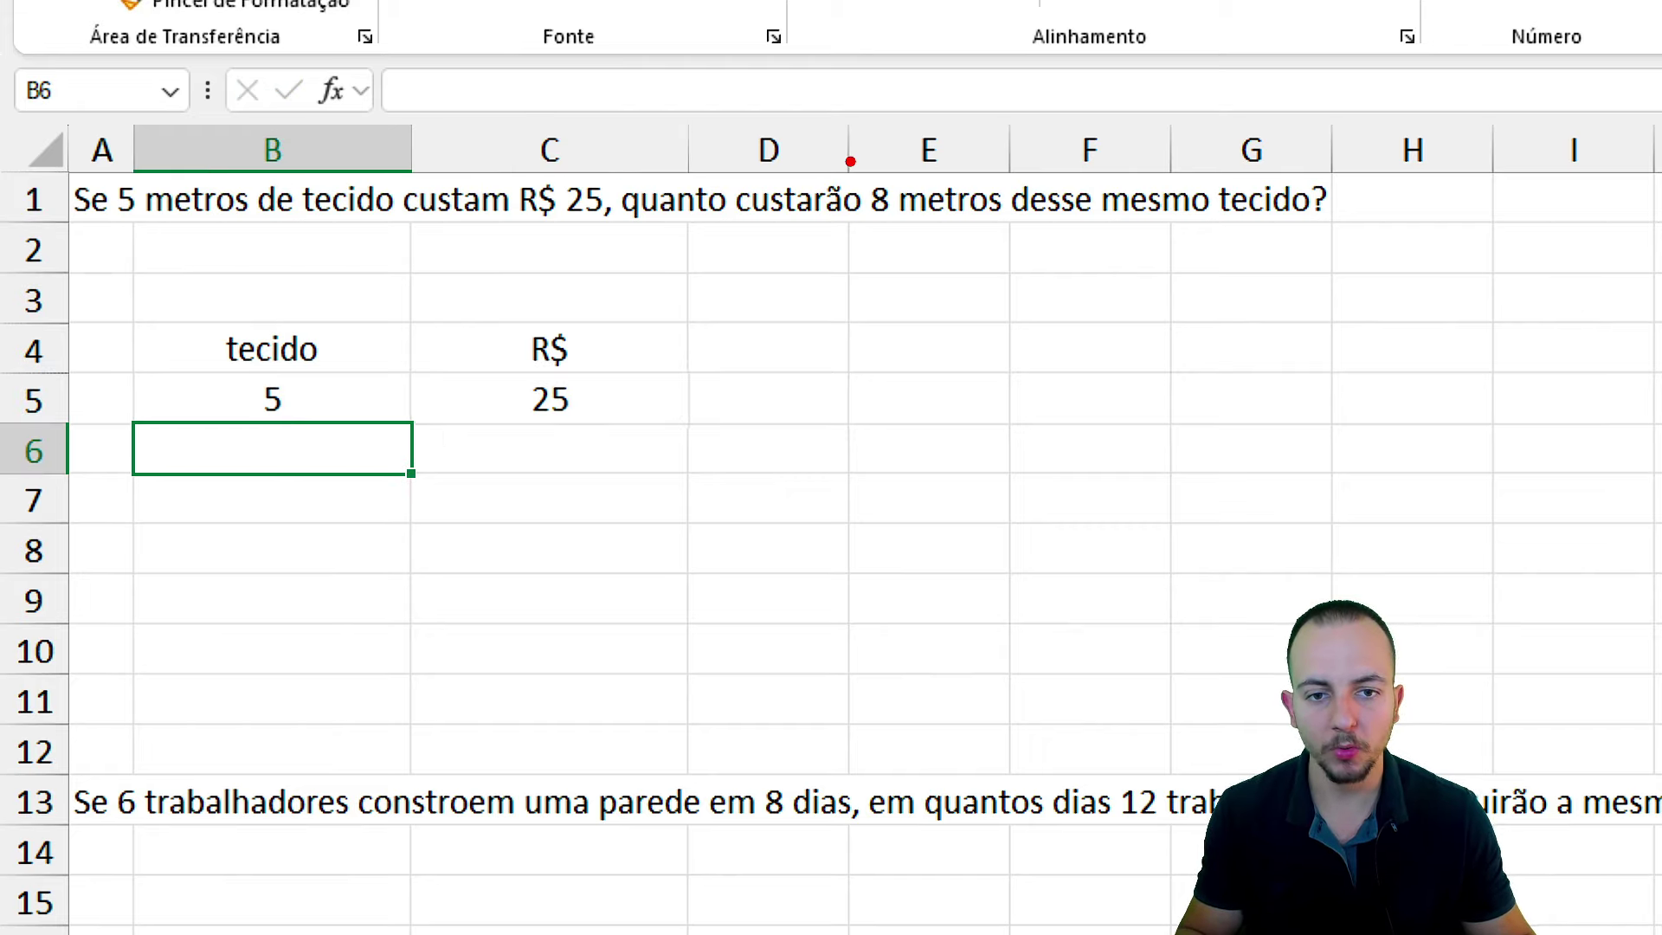
- Add the row 8 and ? below, then select the whole fabric table
left_click_drag(857, 149, 945, 296)
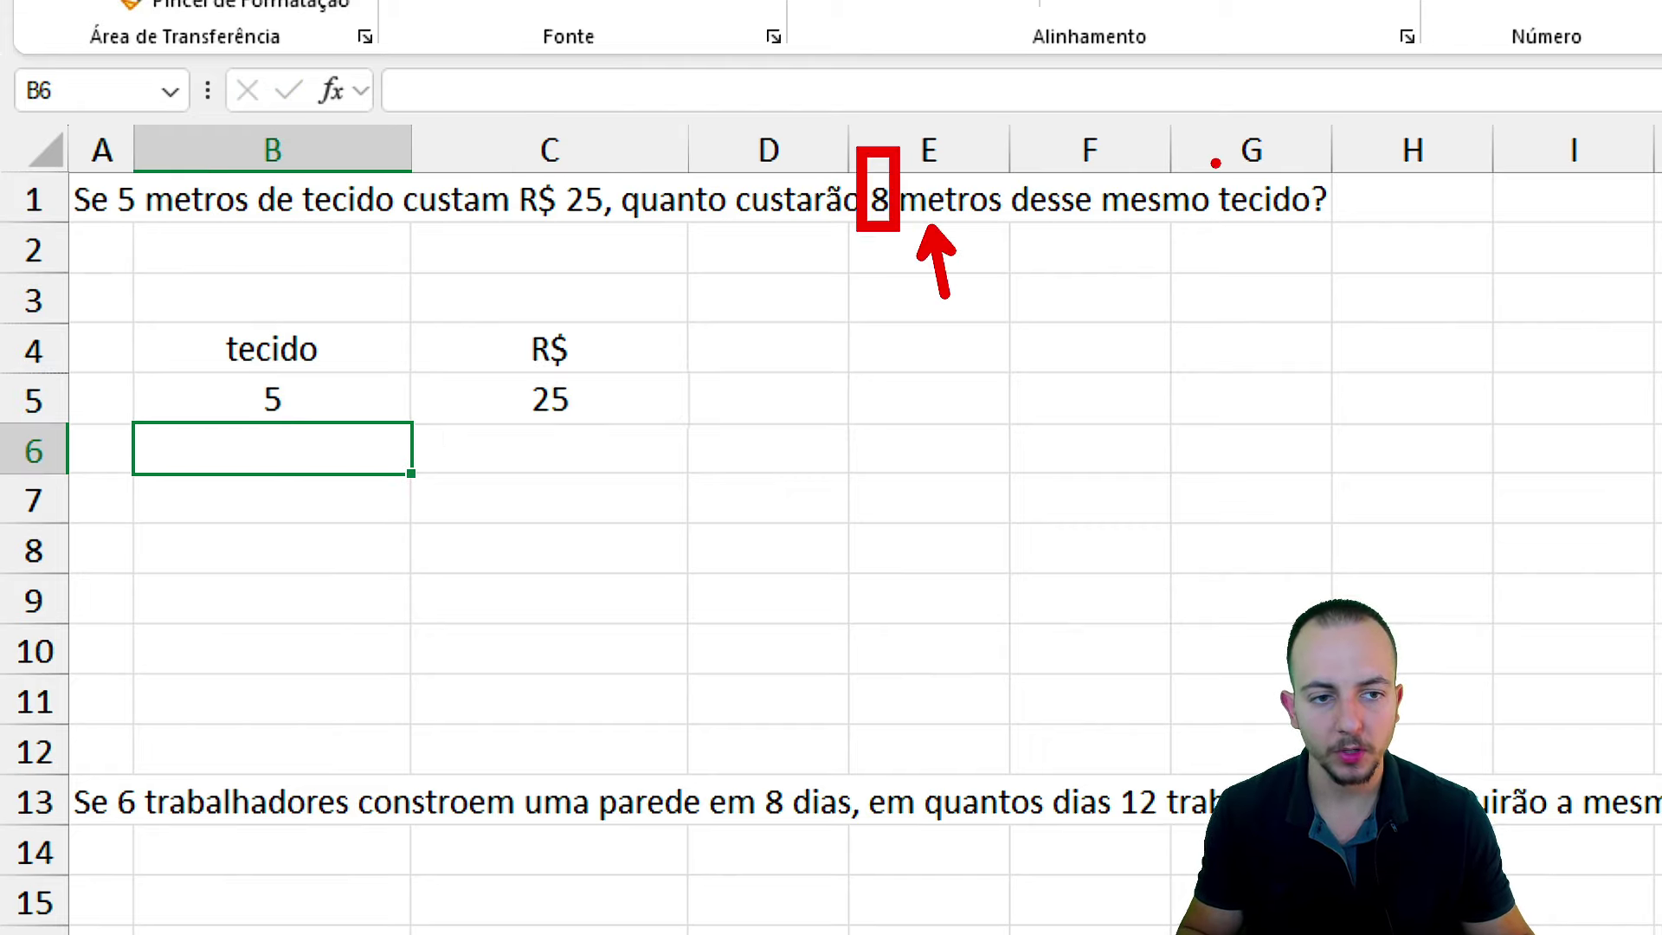
left_click_drag(1201, 165, 1311, 249)
key("Escape")
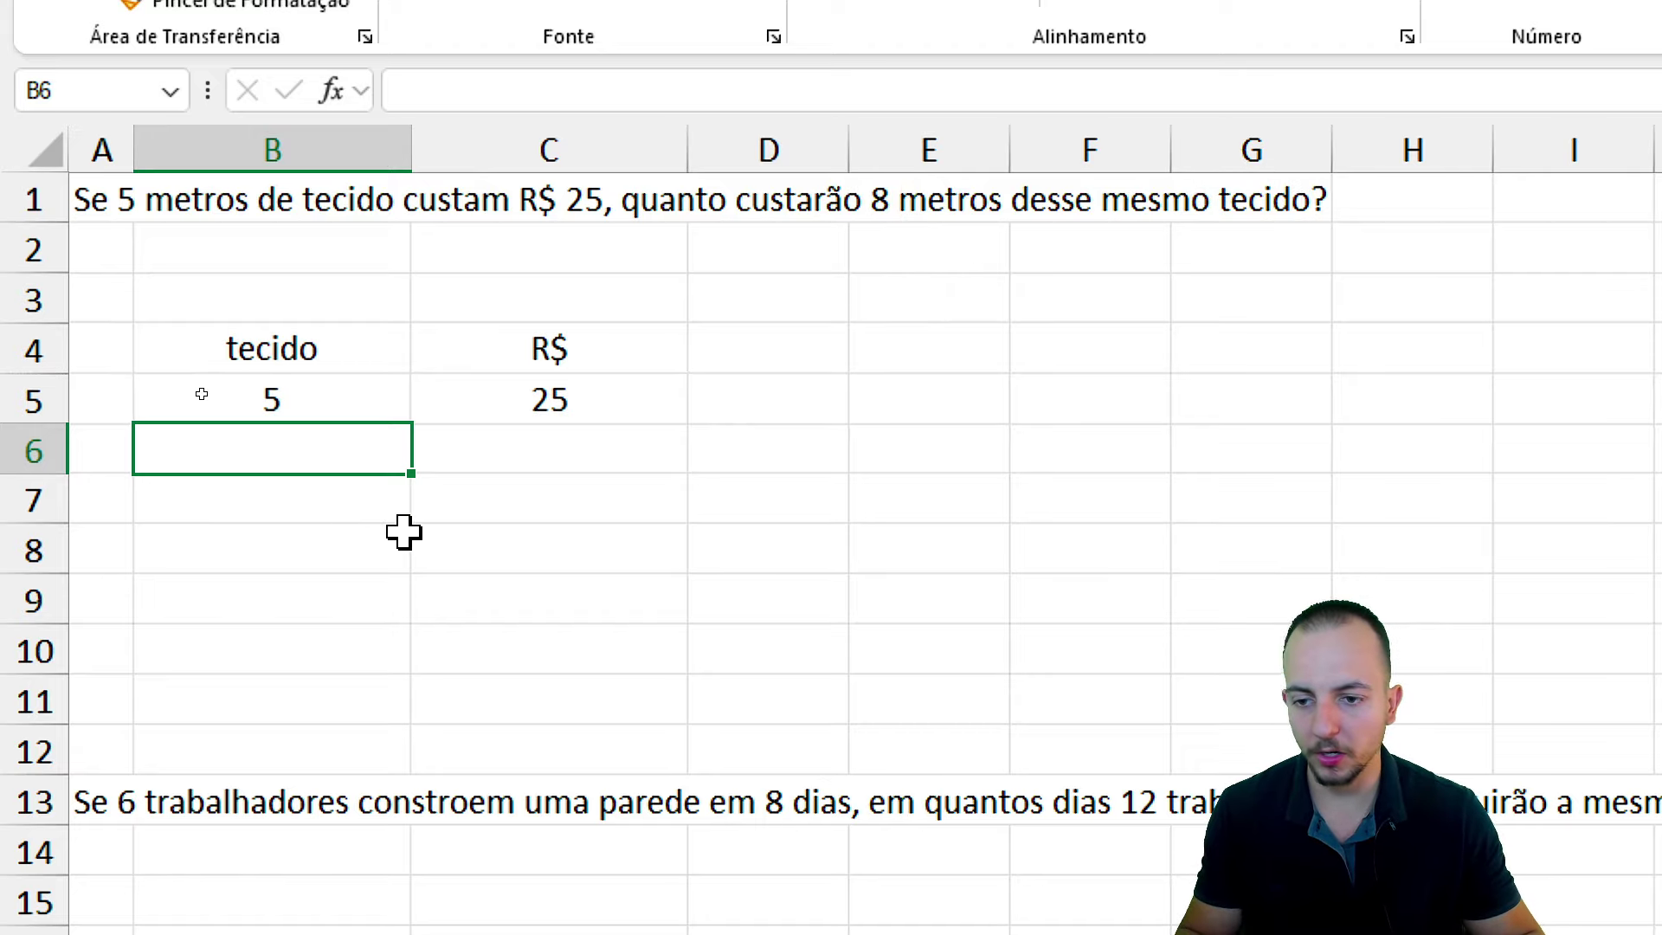
type("8")
left_click(556, 449)
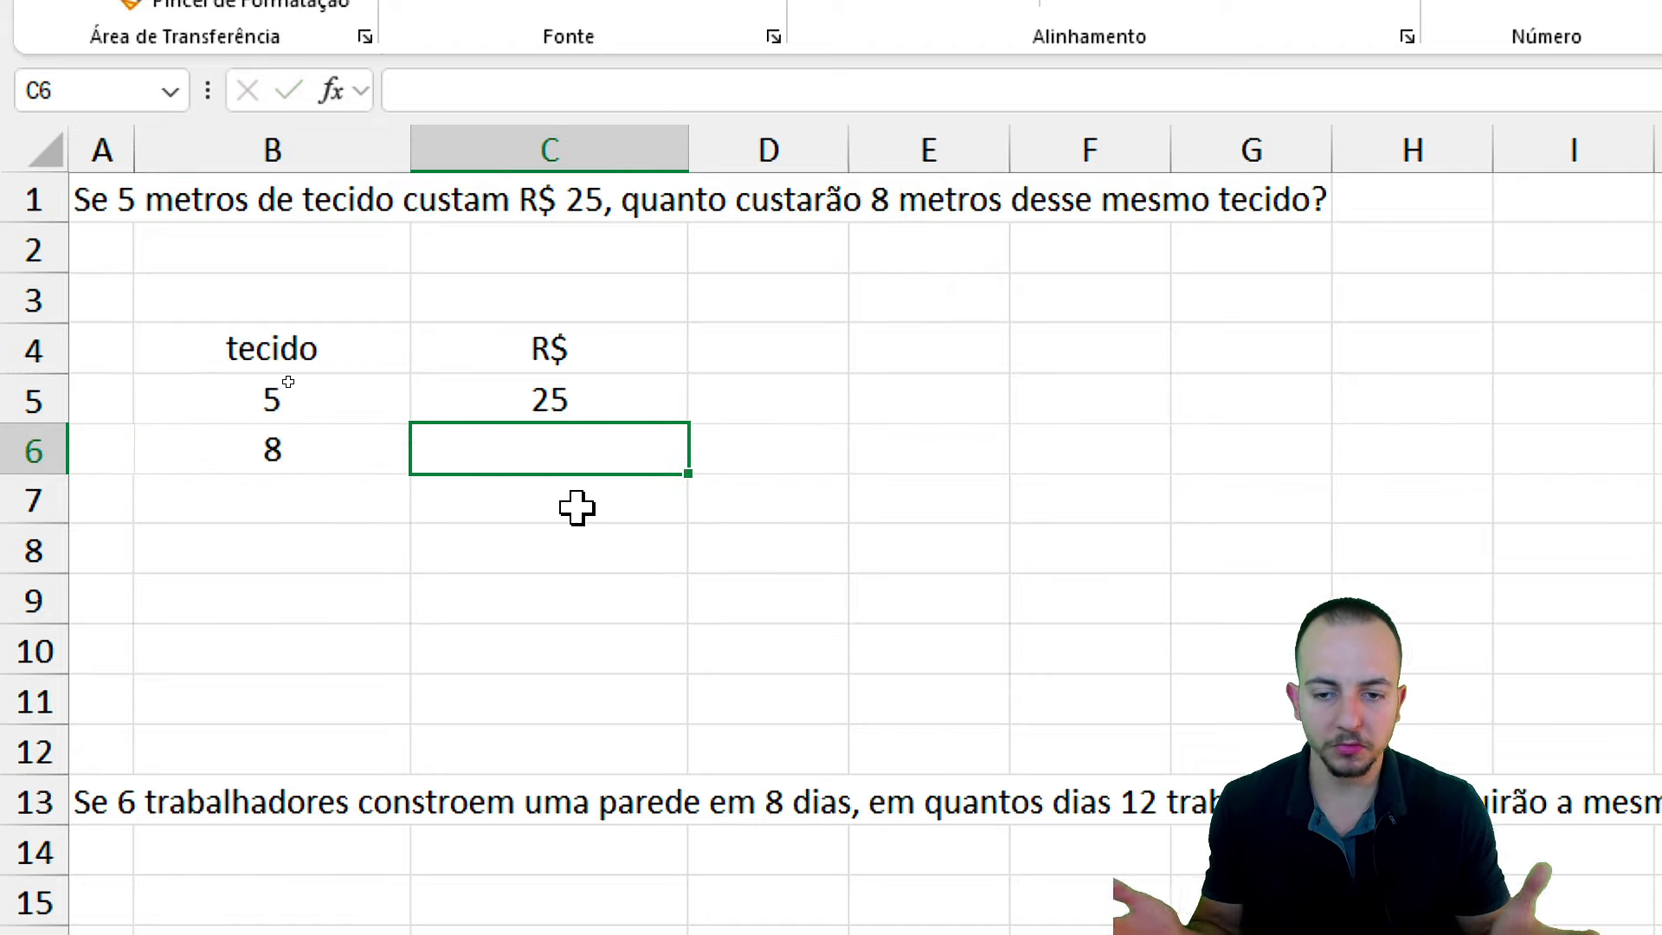
type("?")
key("Return")
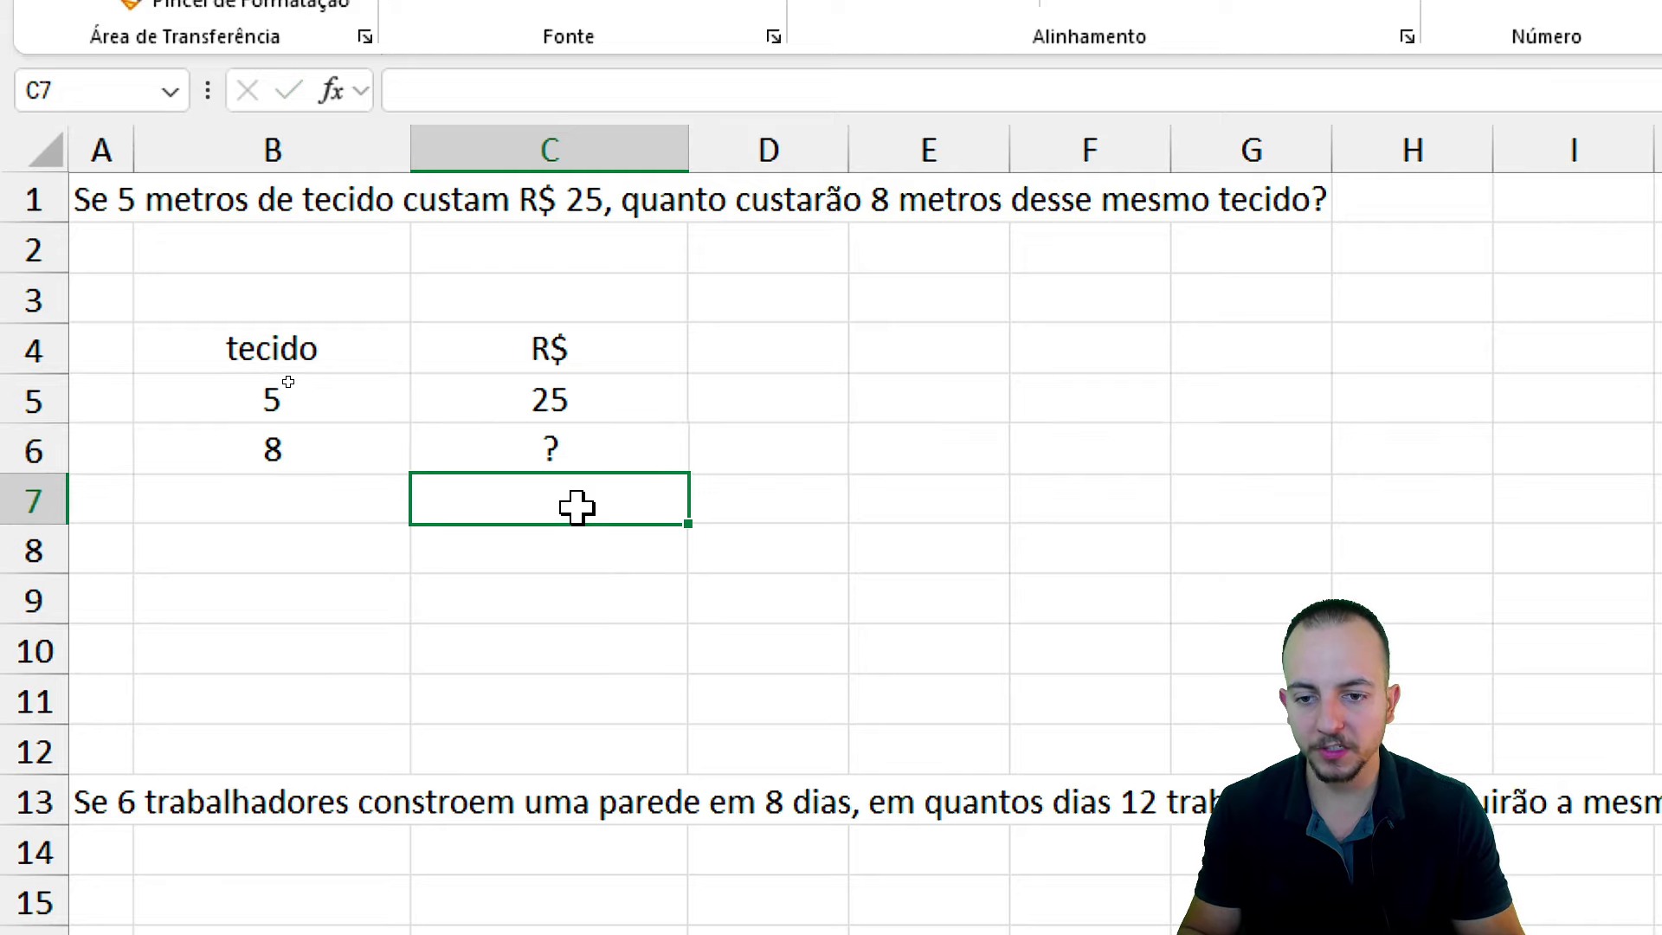
left_click_drag(334, 346, 490, 437)
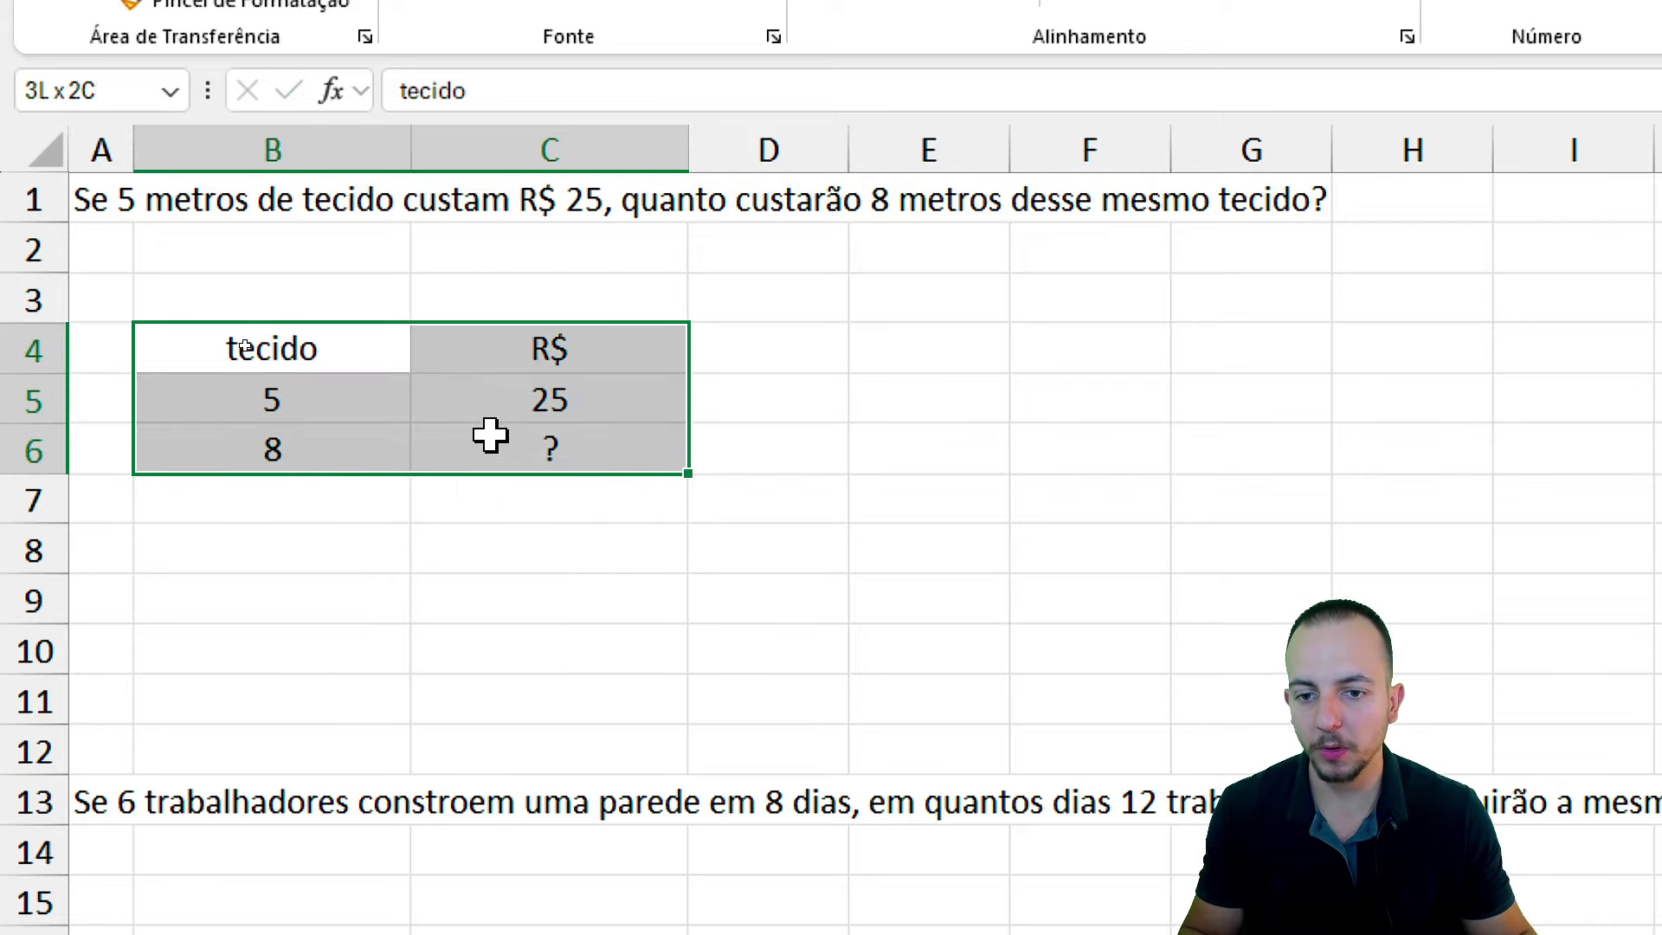
left_click(480, 536)
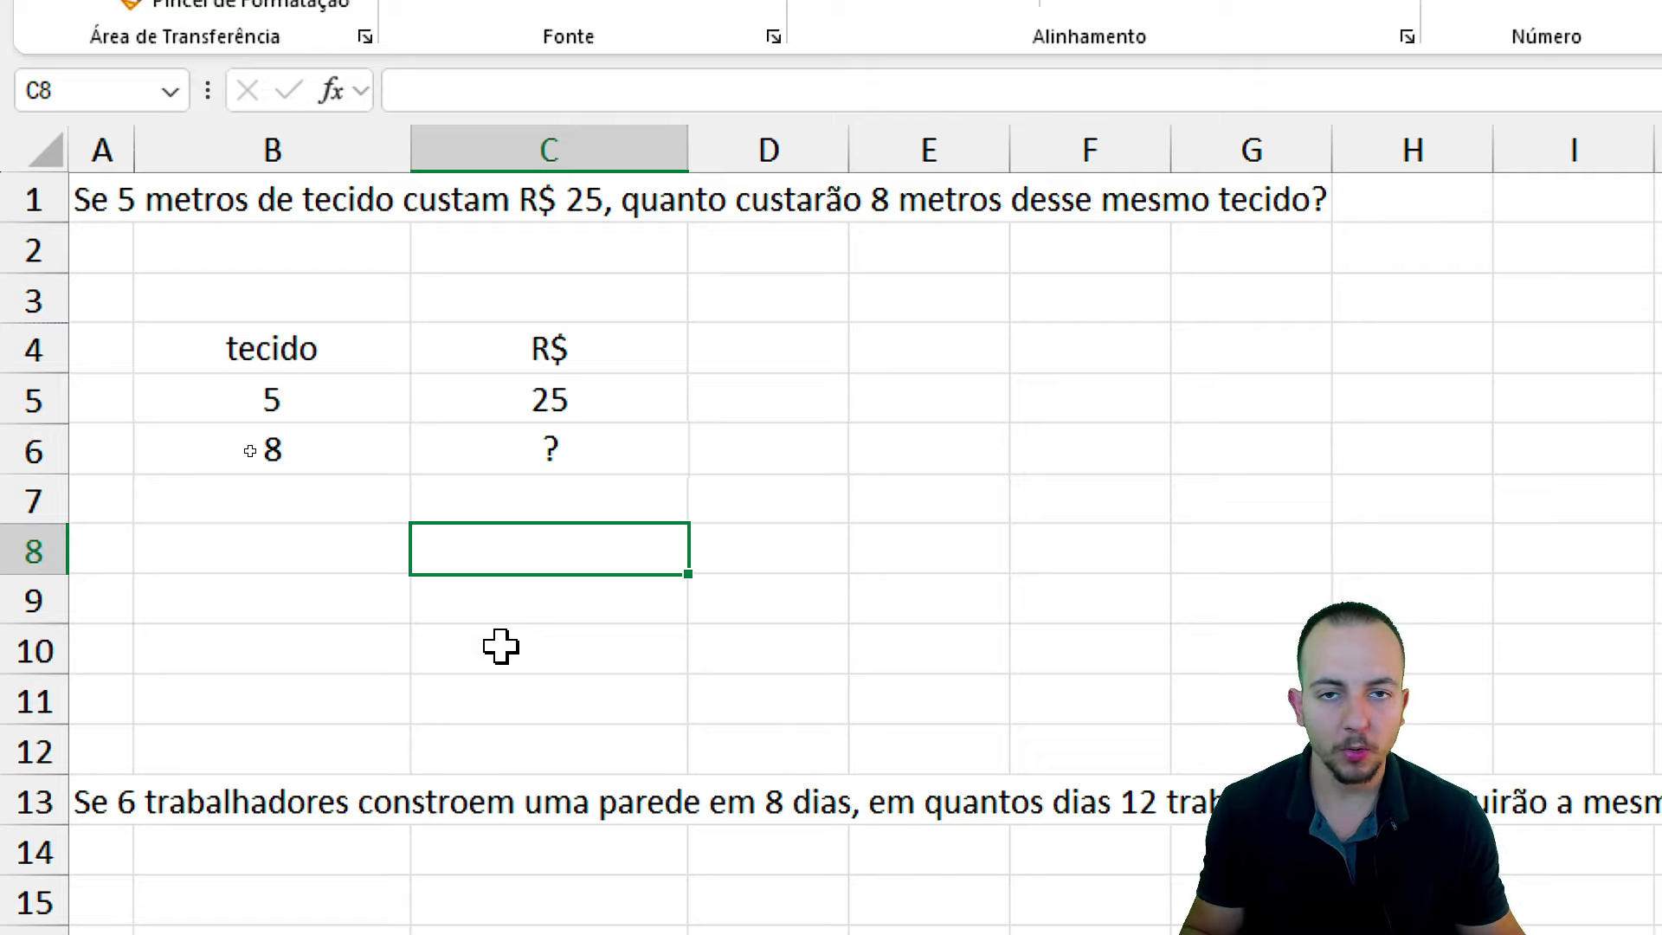
mouse_move(454, 405)
left_mouse_down()
mouse_move(357, 446)
mouse_move(344, 395)
left_mouse_up()
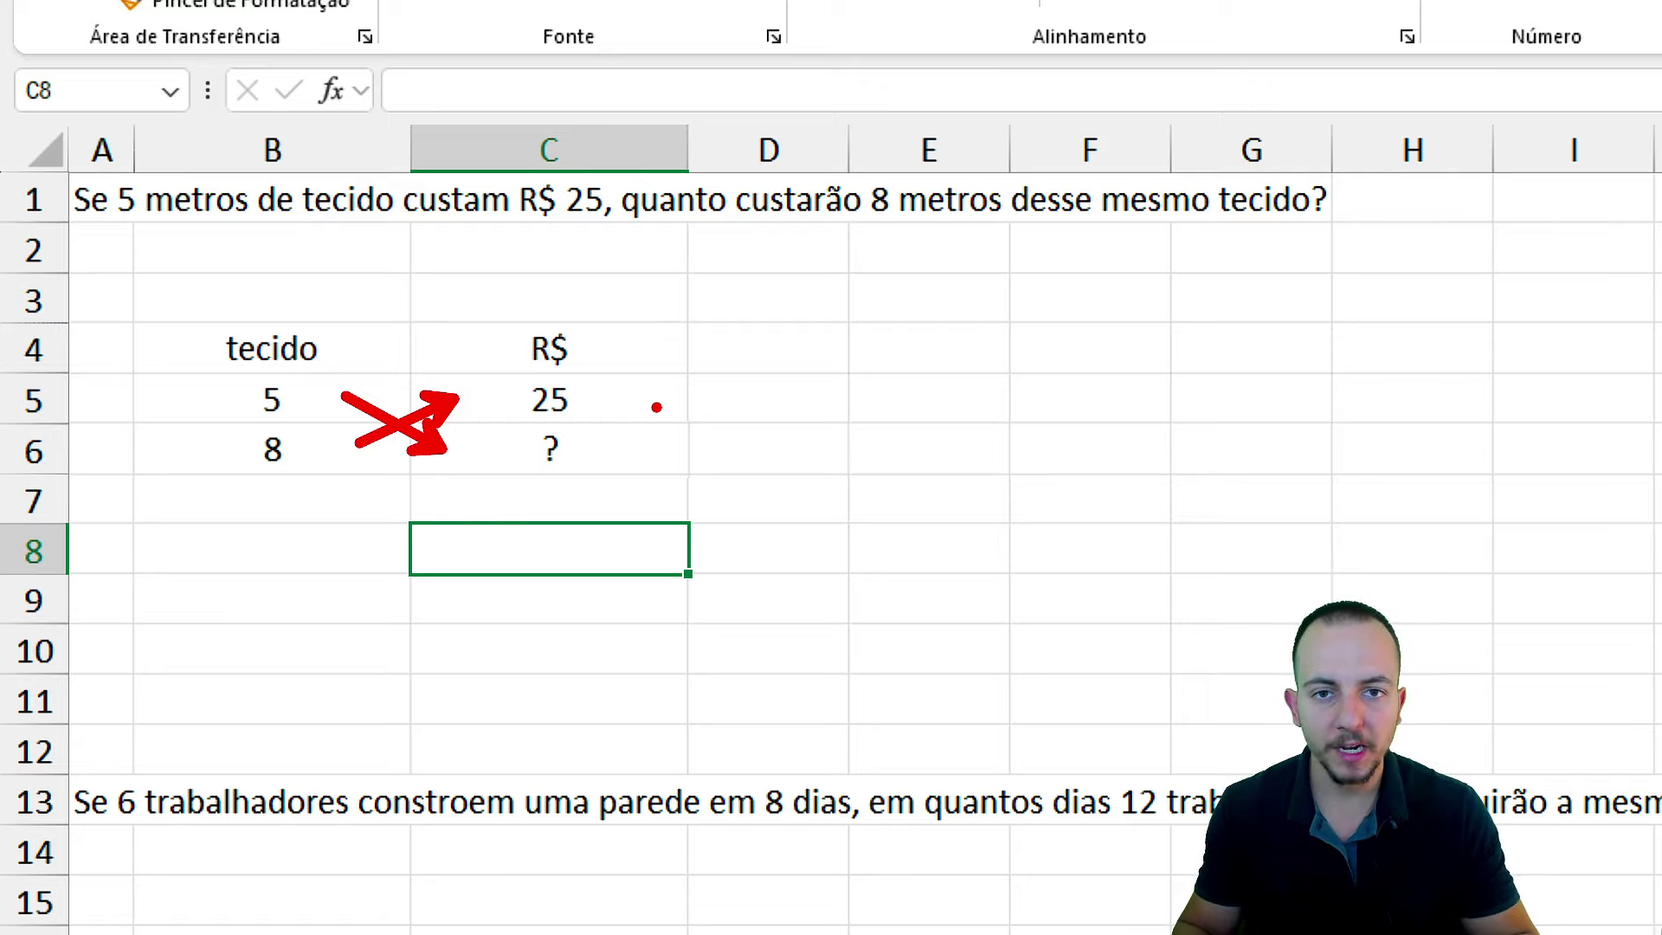
key("Escape")
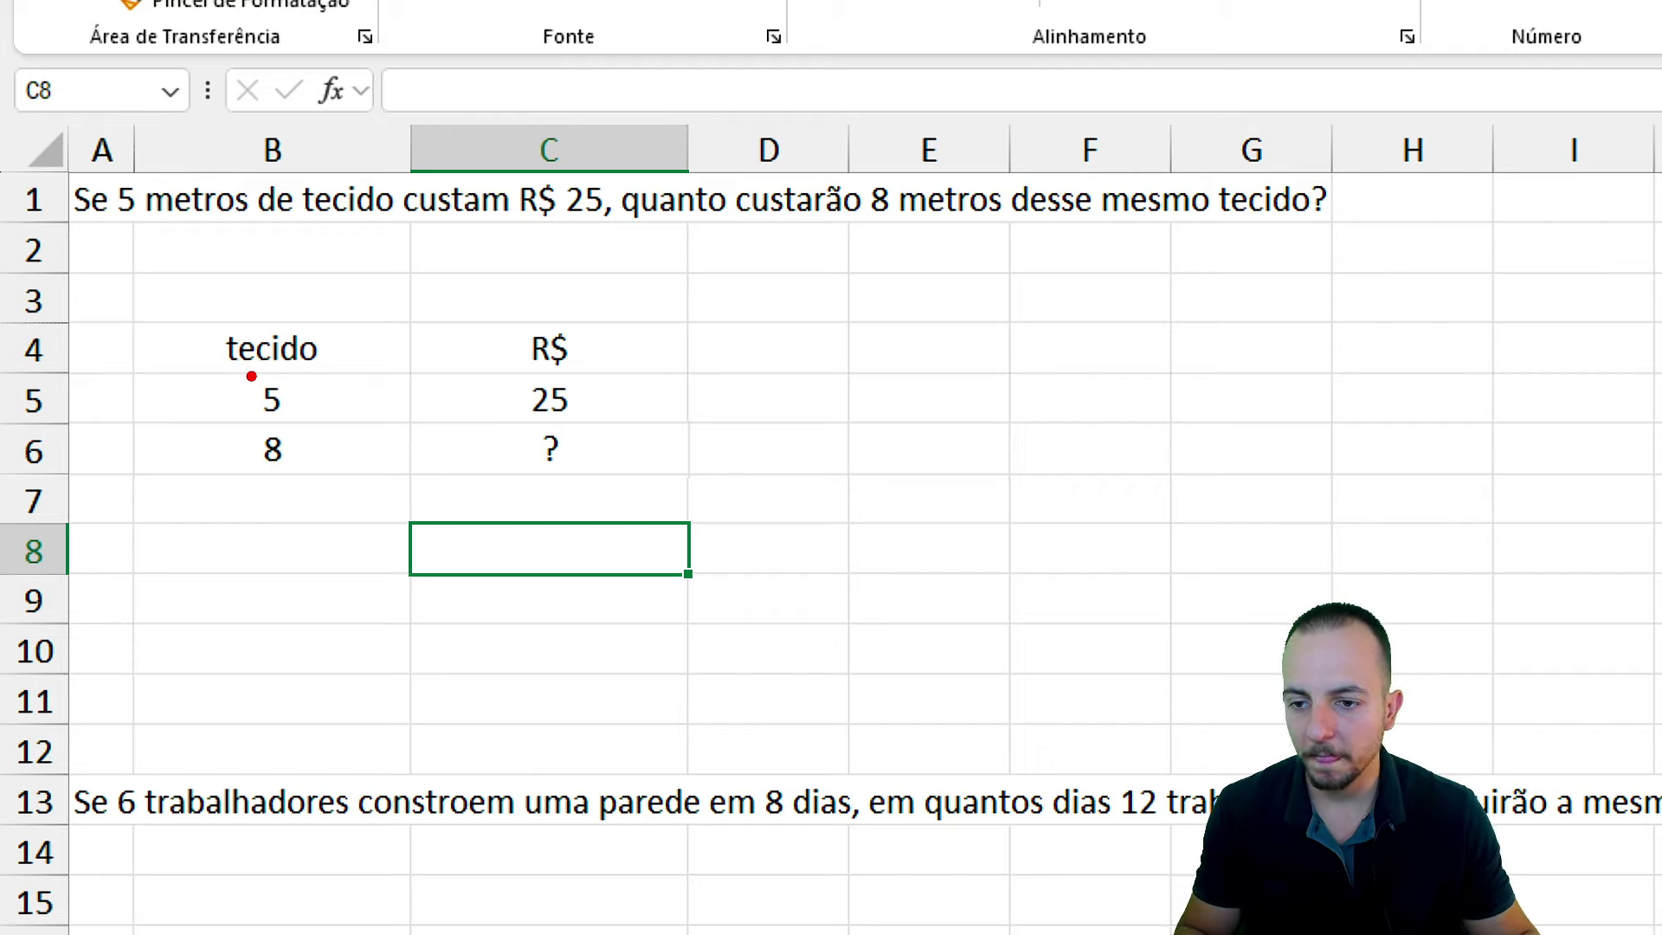
left_click_drag(332, 398, 332, 470)
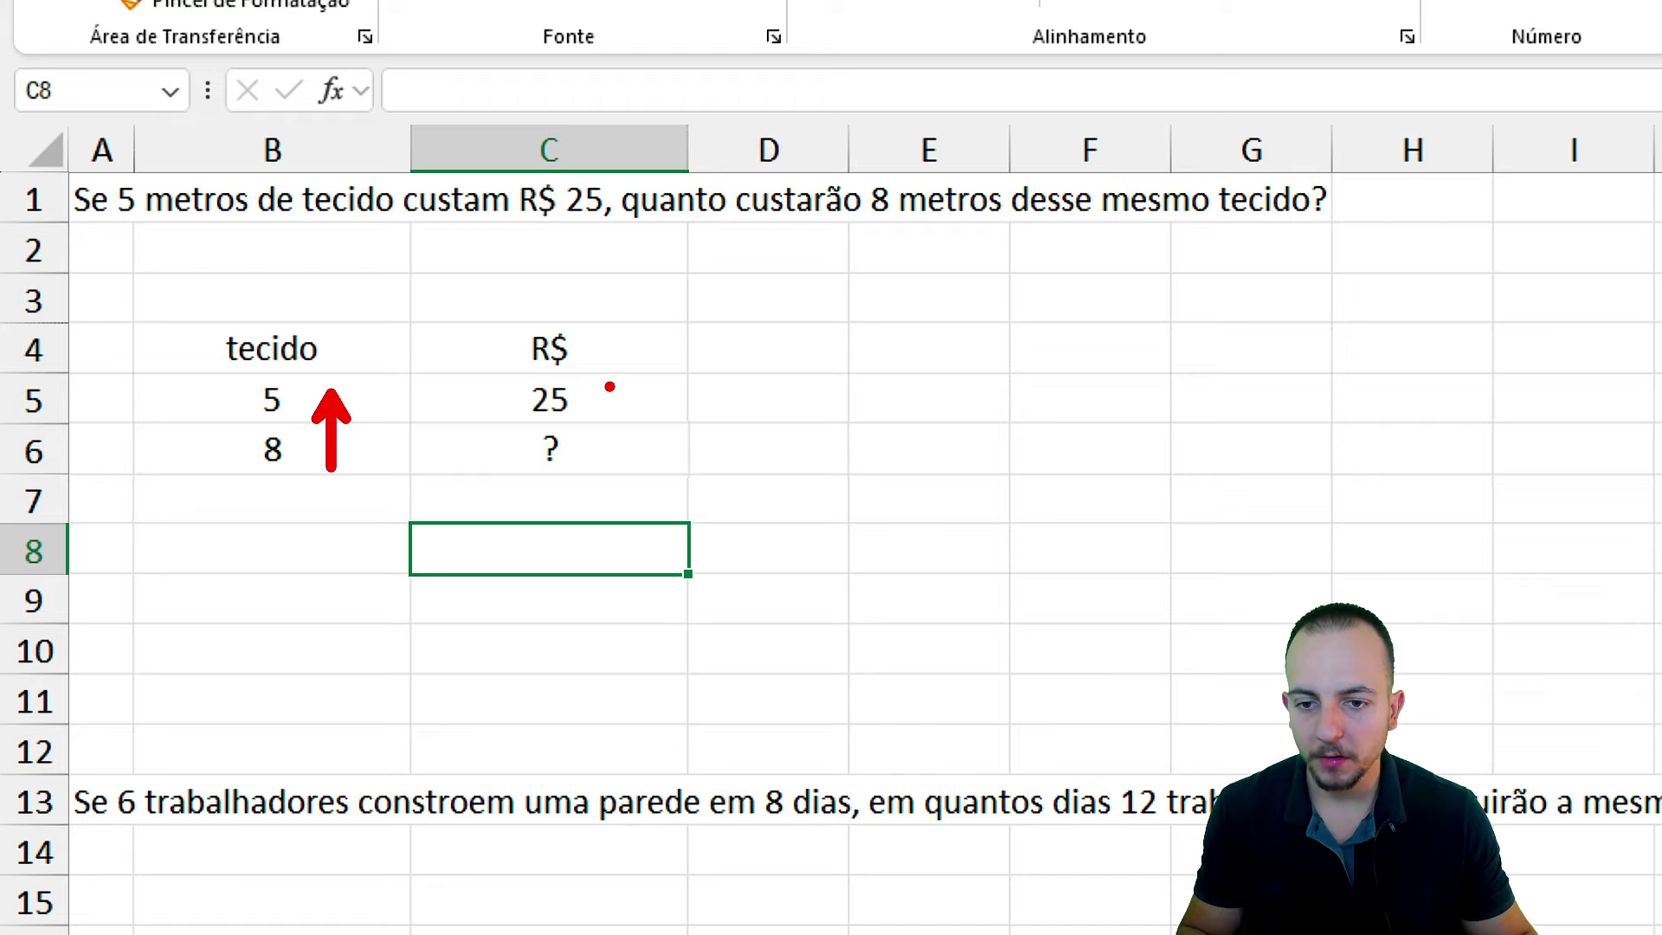
key("ctrl+z")
key("ctrl+z")
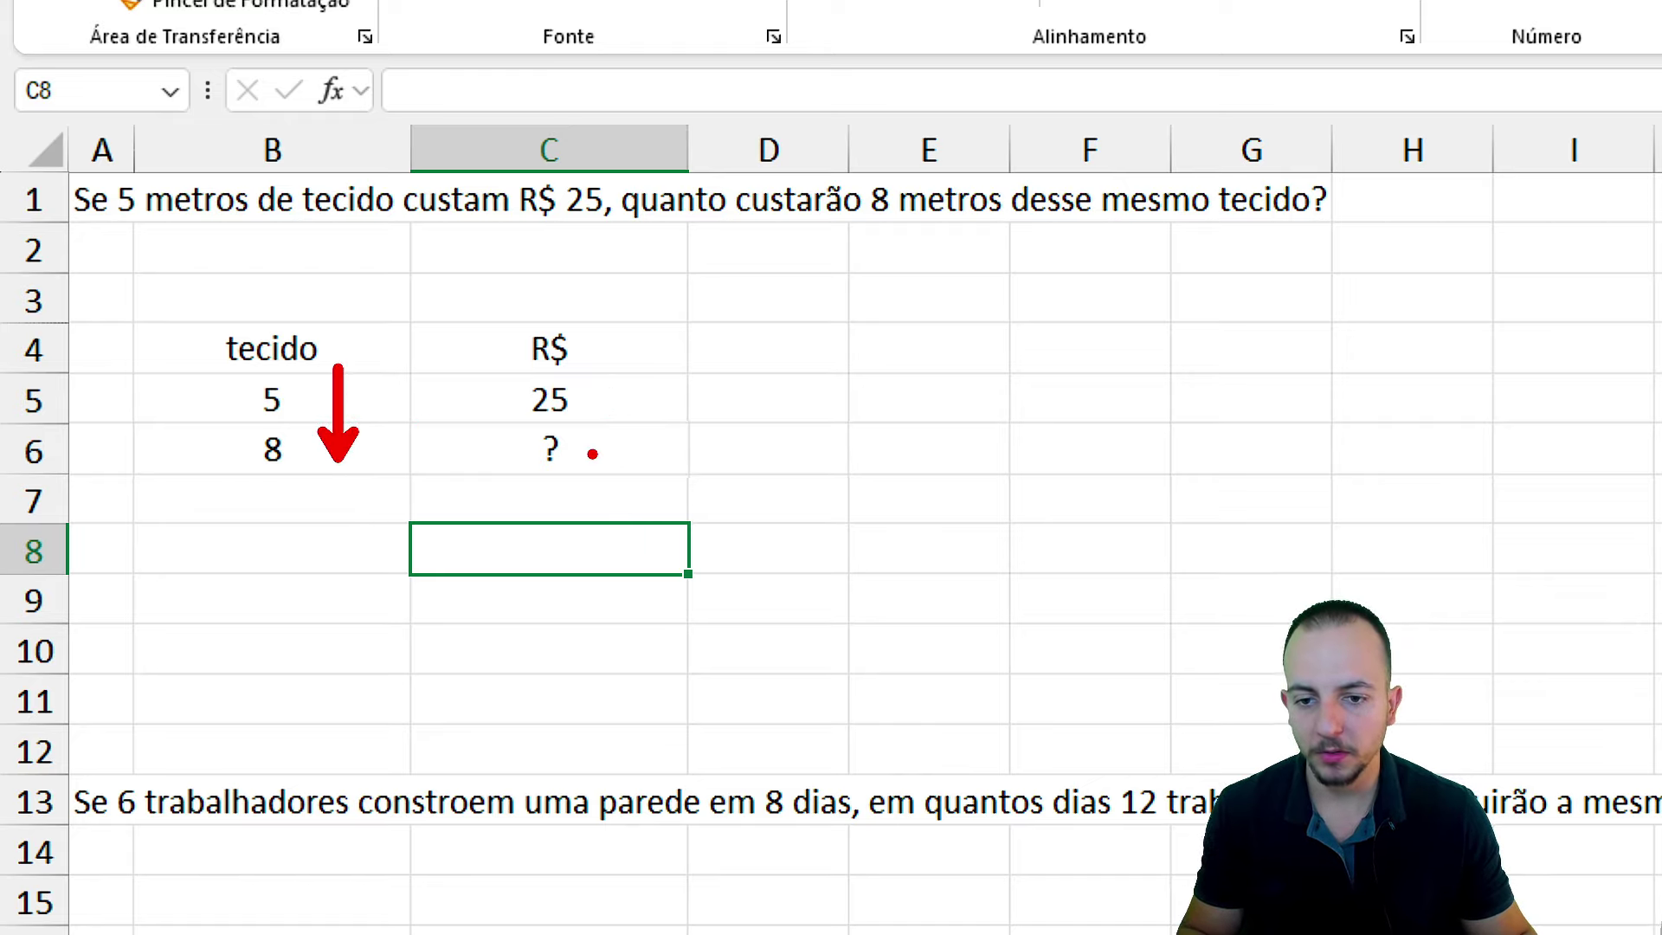
left_click_drag(608, 370, 607, 457)
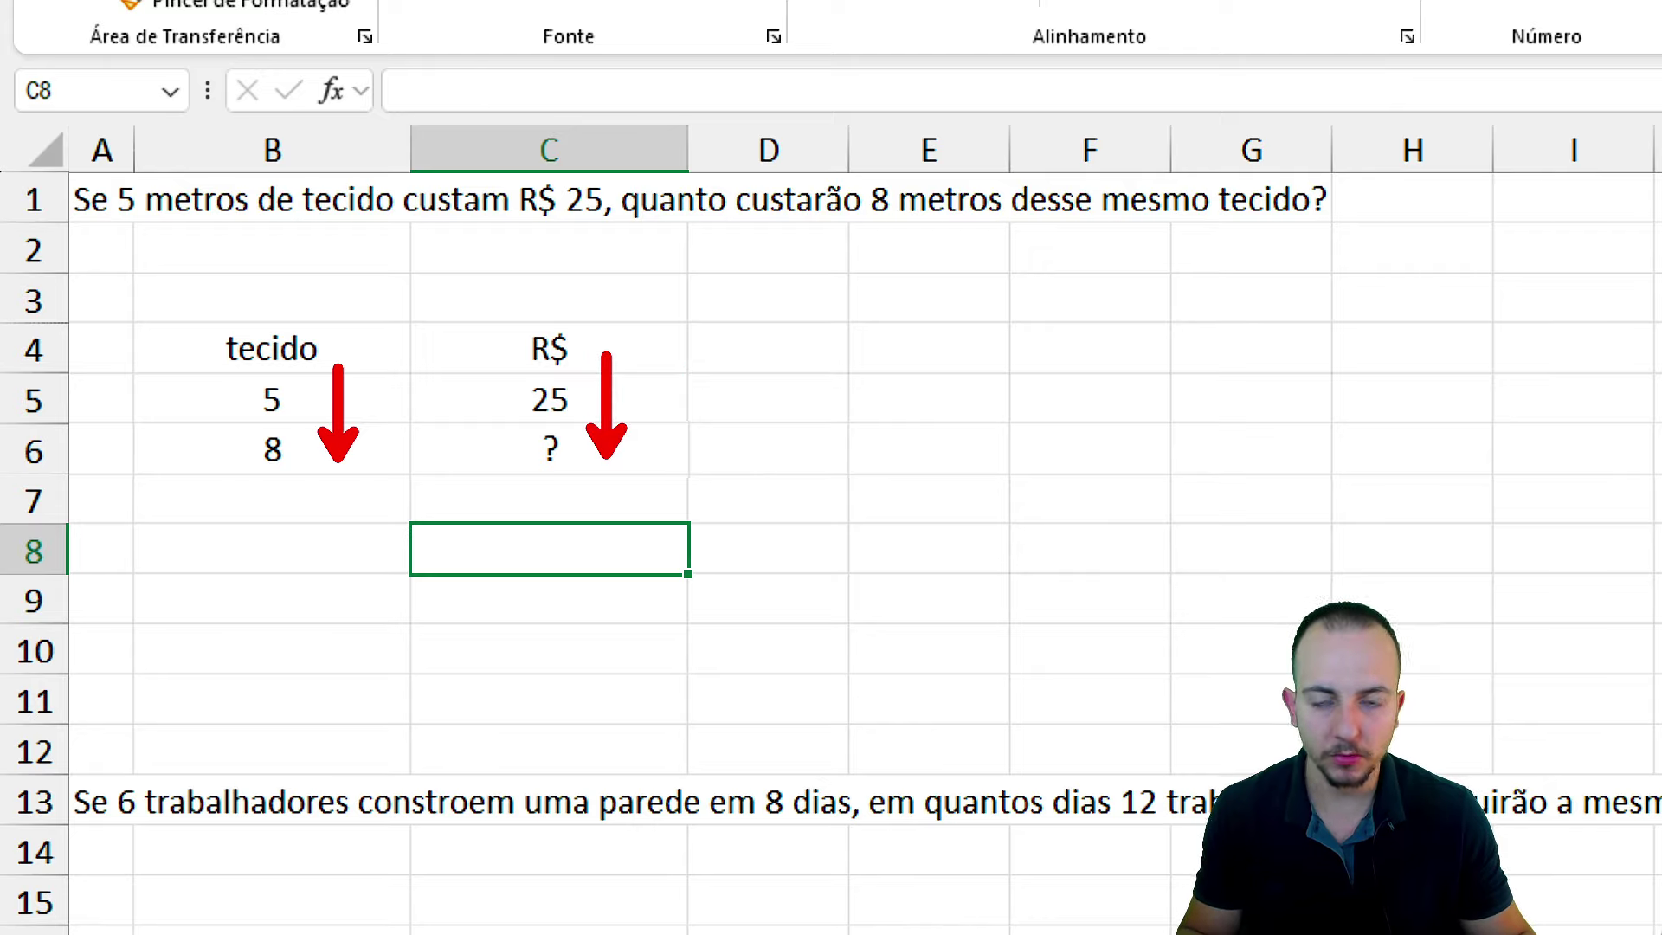
key("ctrl+z")
key("ctrl+z")
left_click_drag(355, 454, 355, 346)
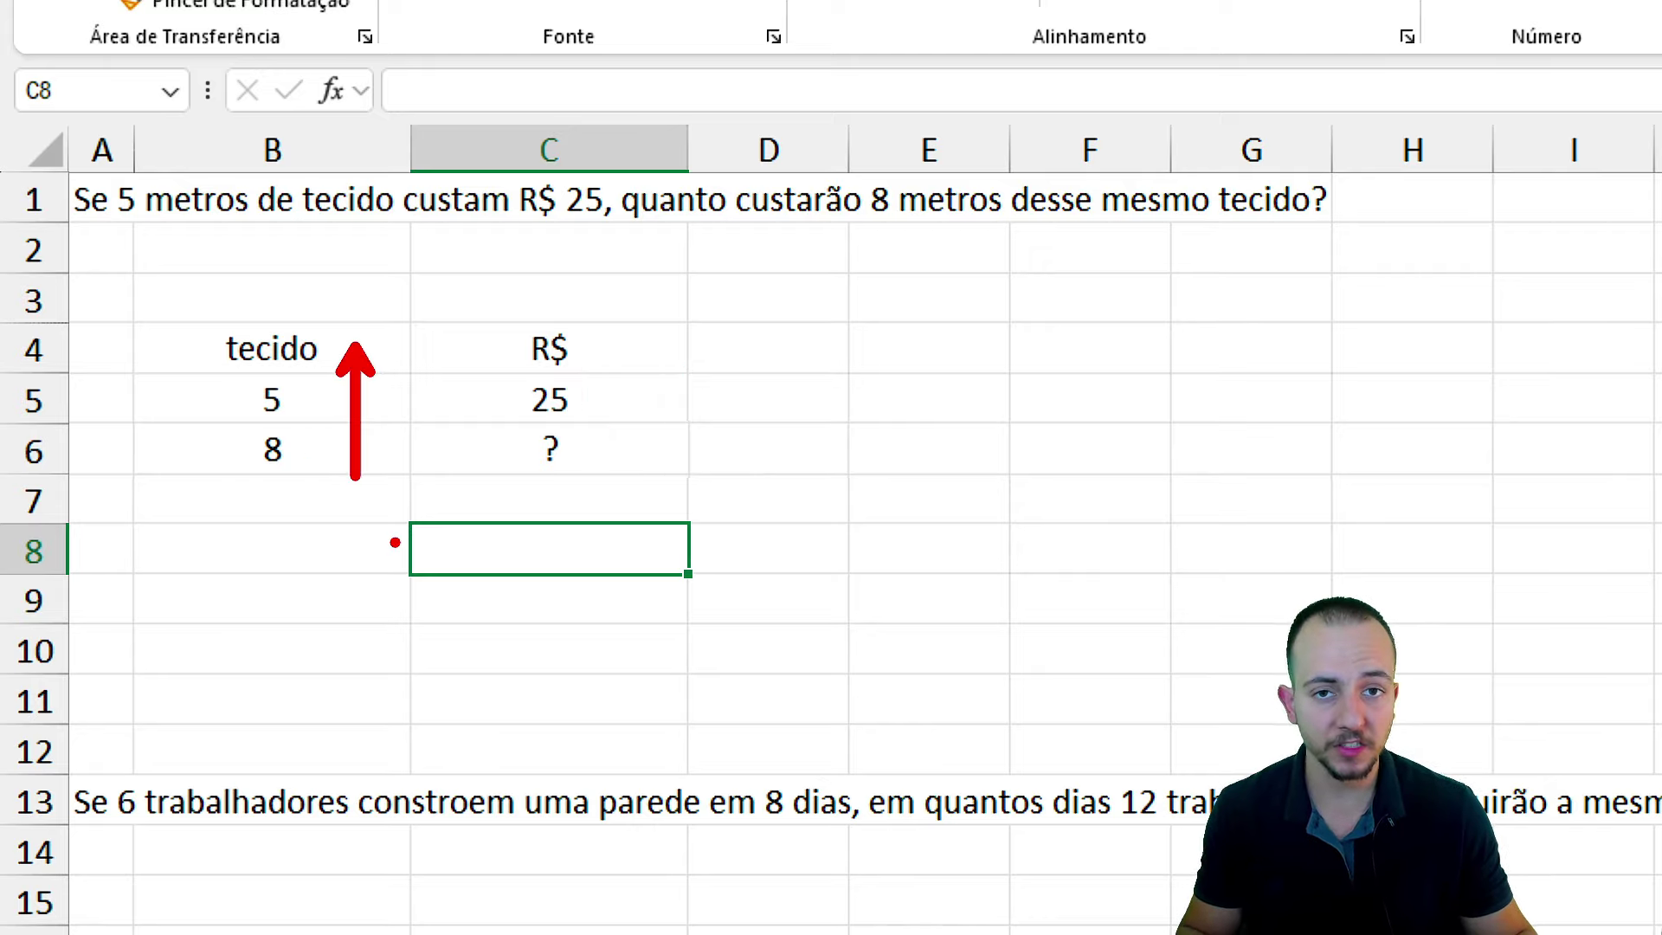
left_click_drag(623, 335, 623, 476)
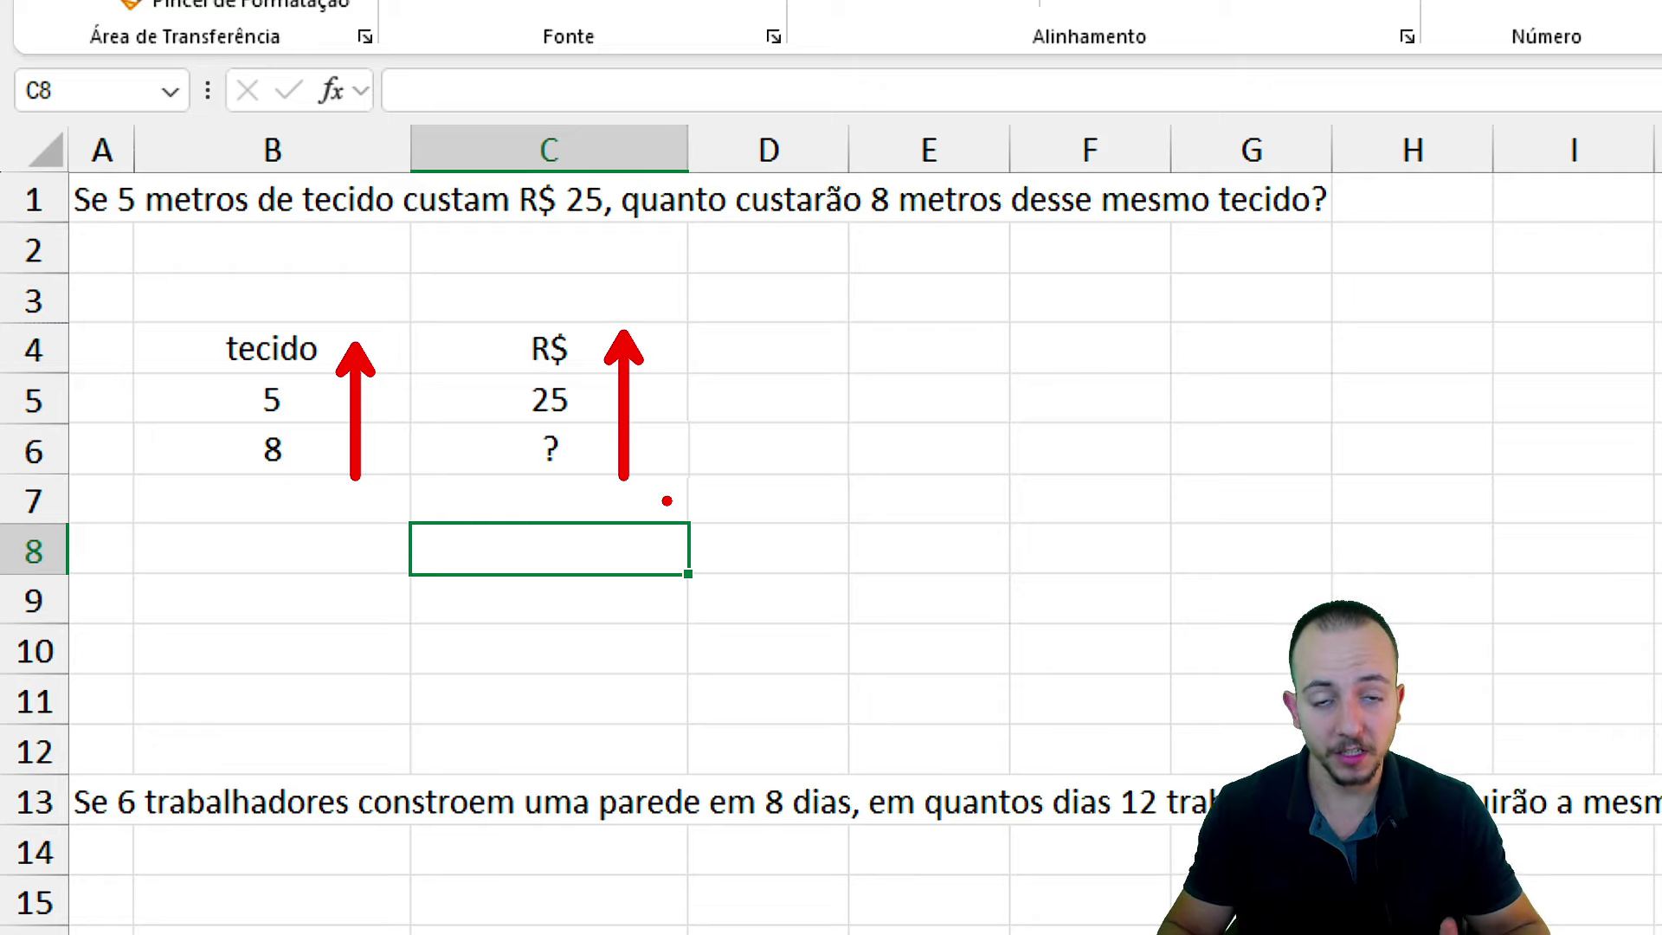
key("Escape")
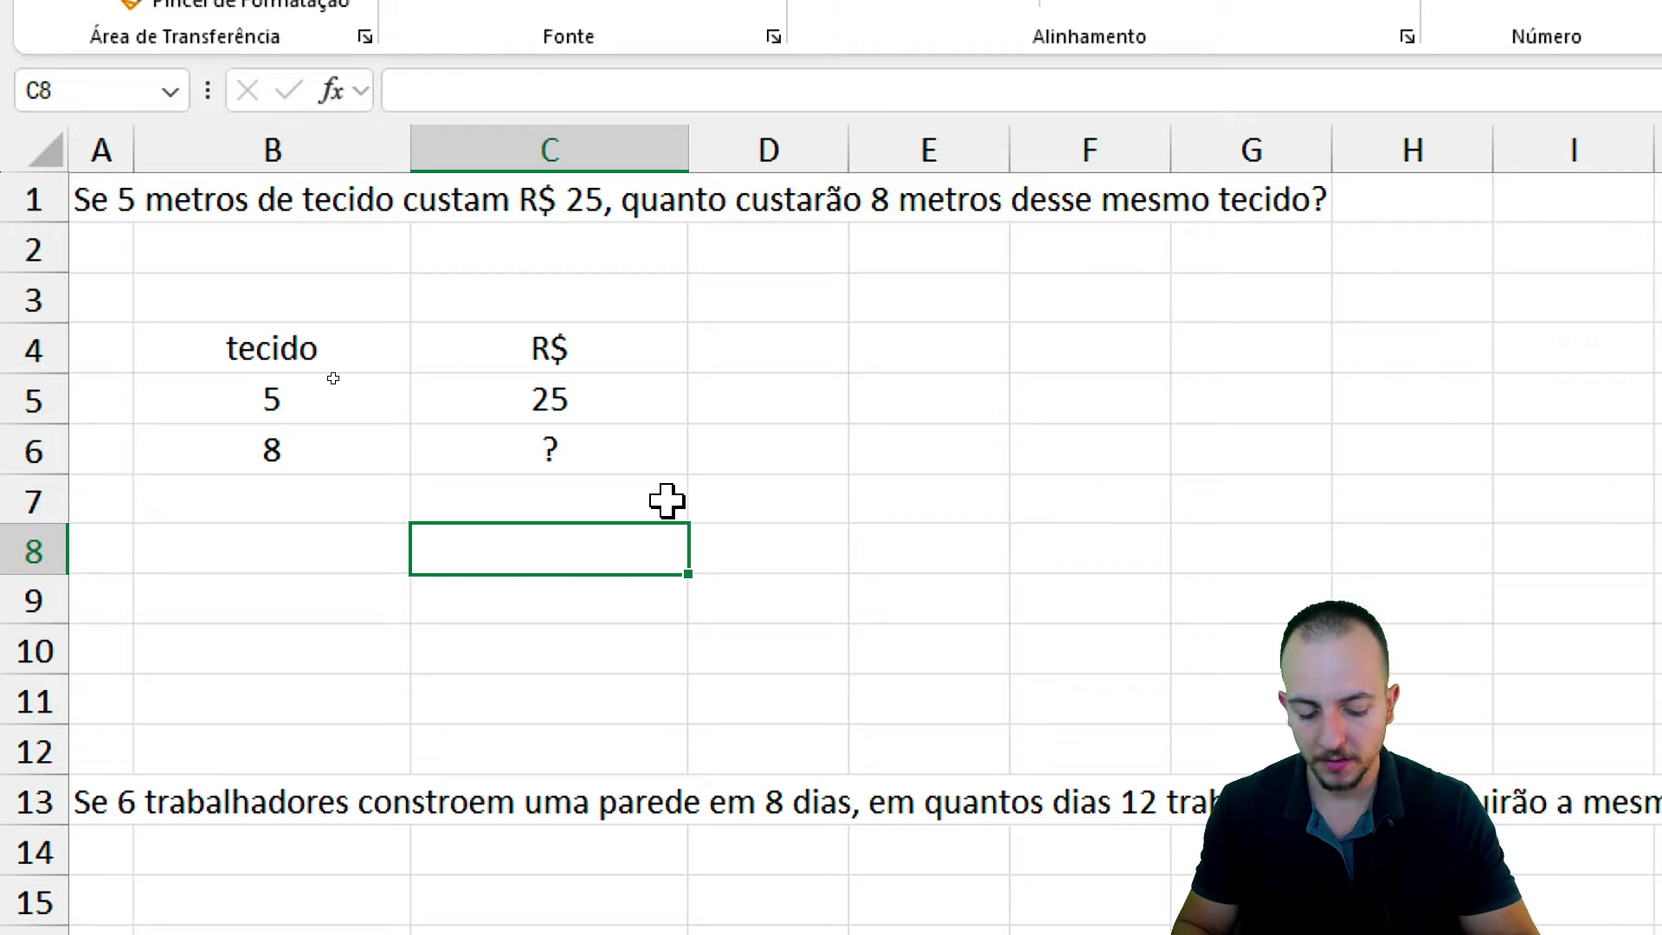
type("=")
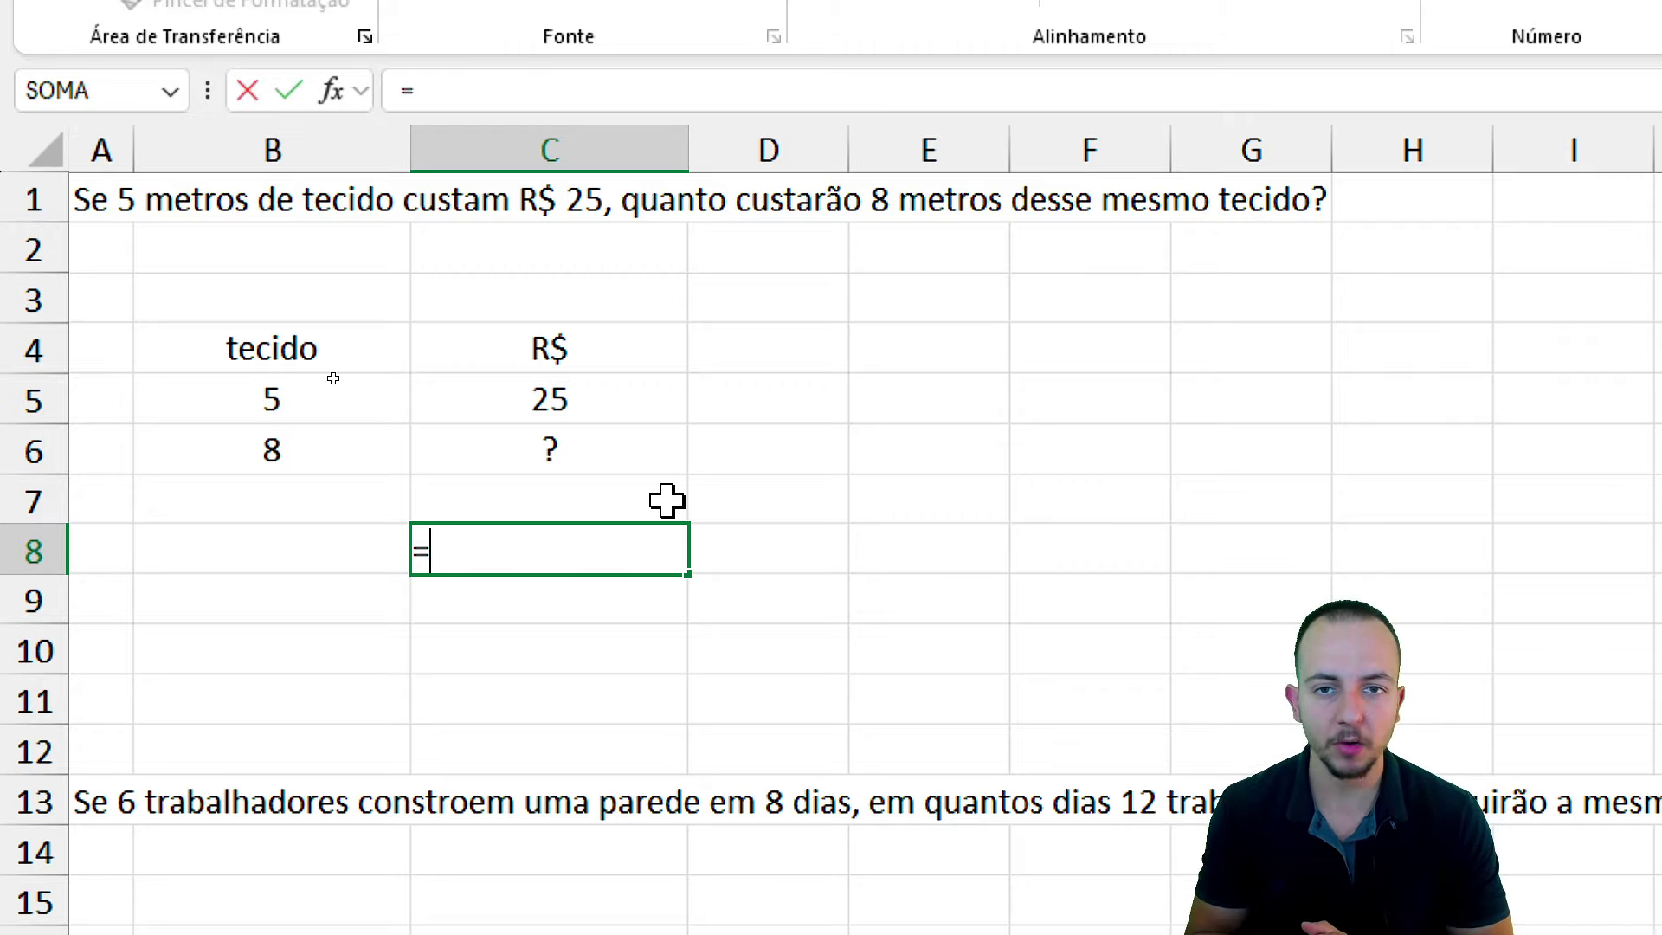
left_click(355, 455)
type("*")
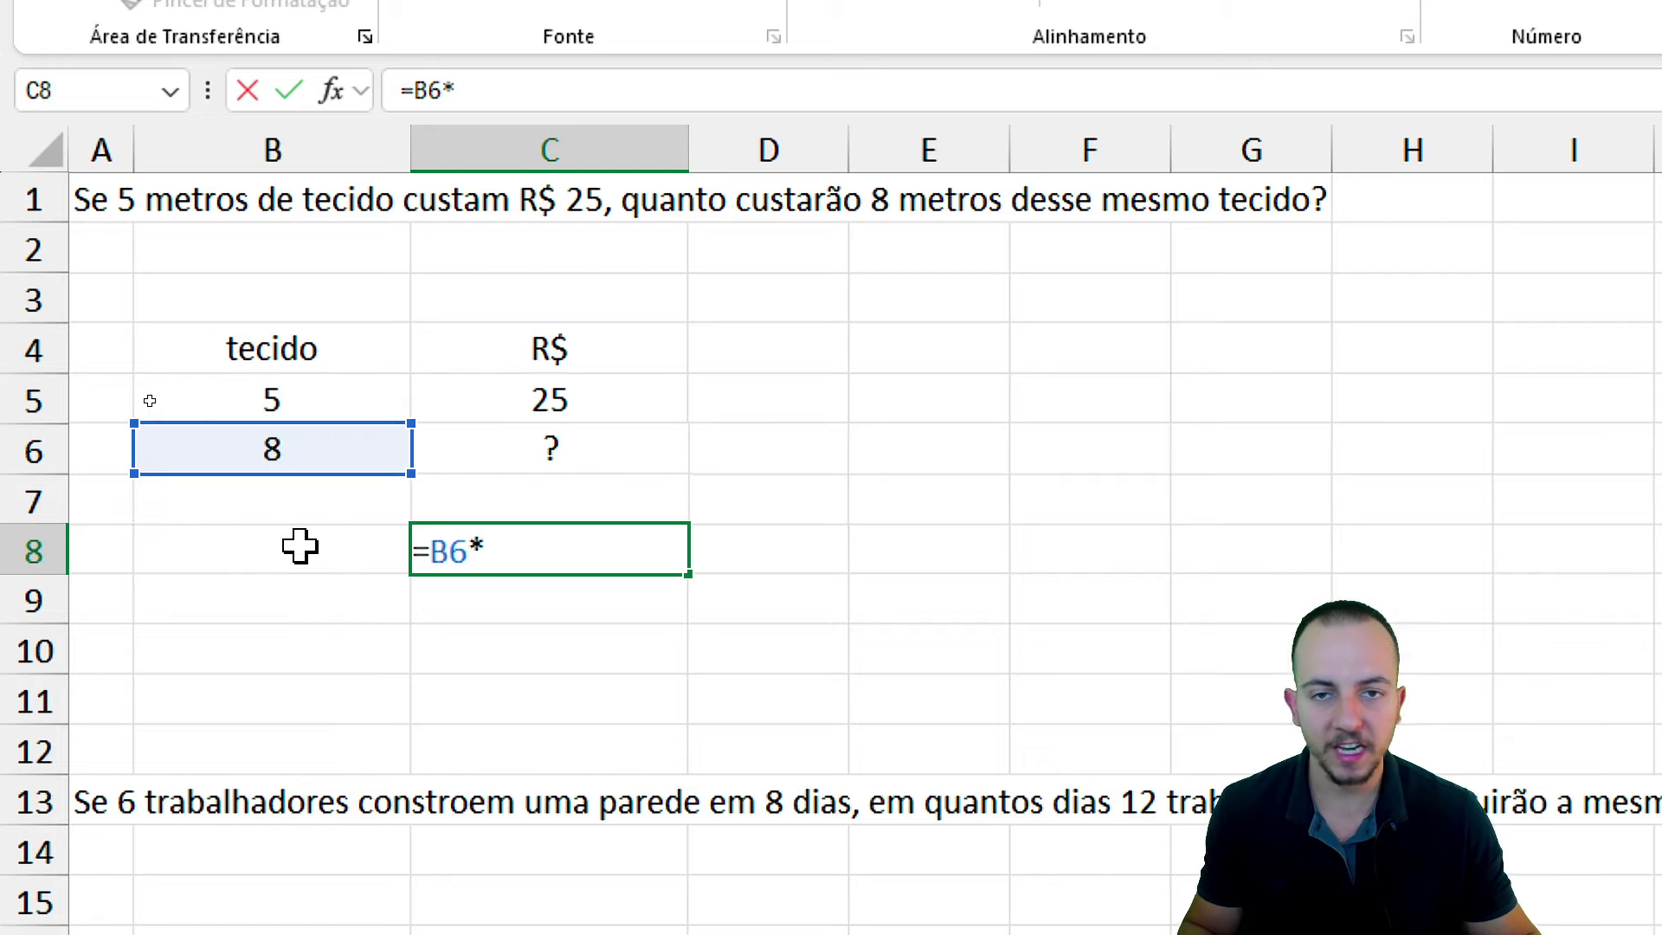
left_click(558, 397)
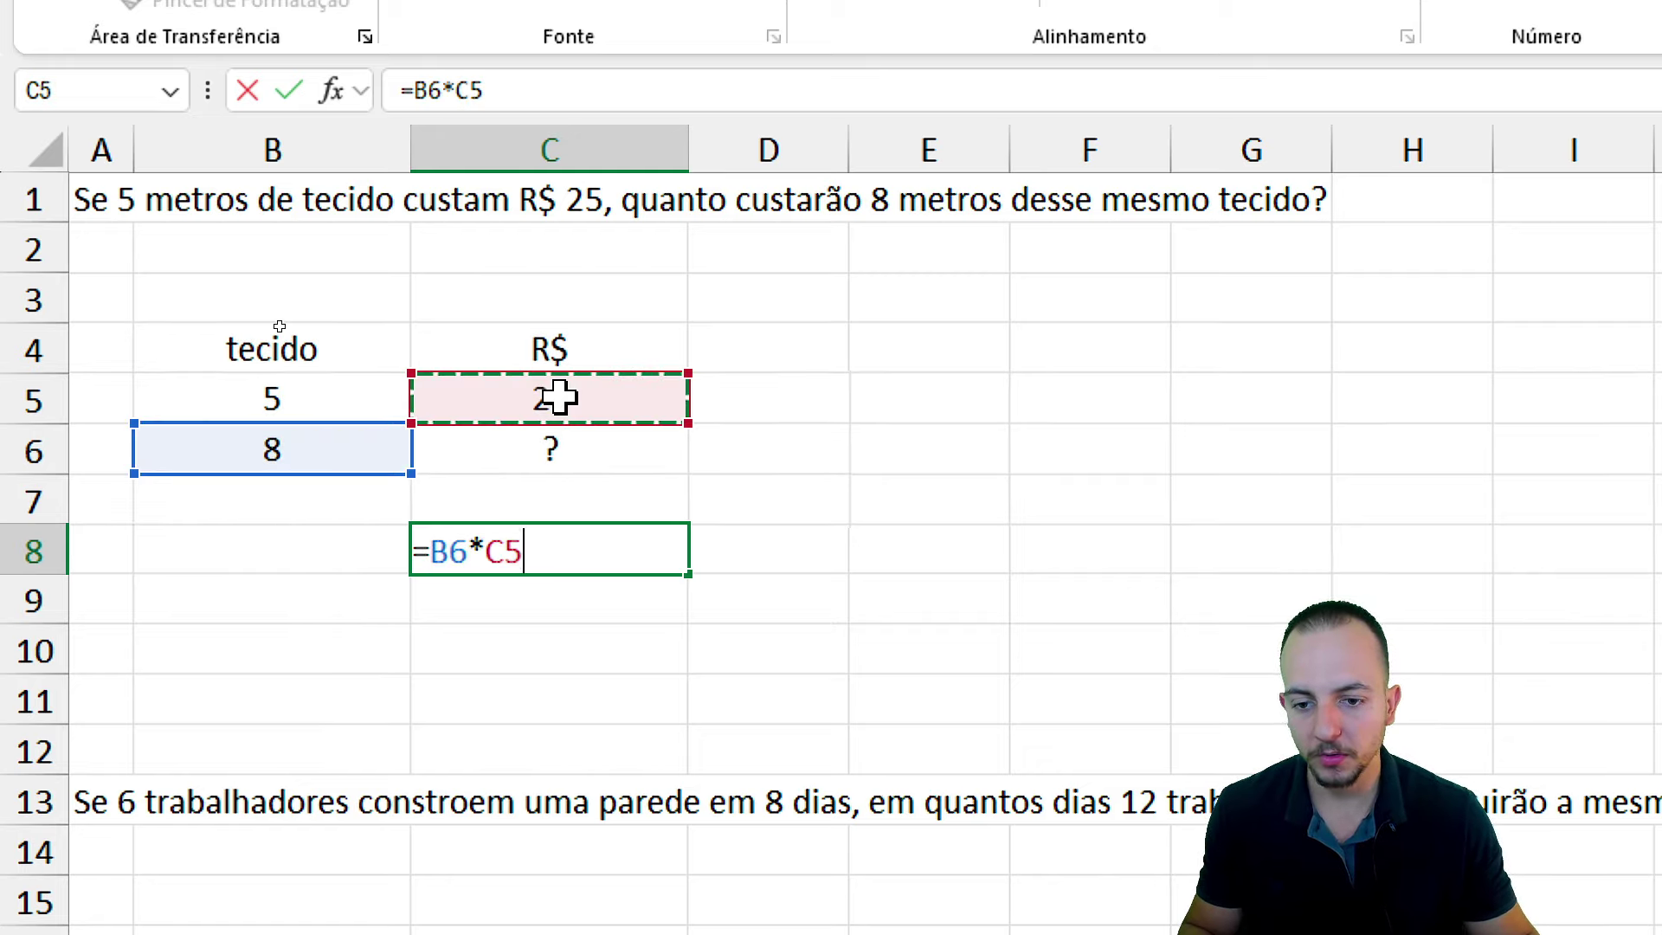
type("/")
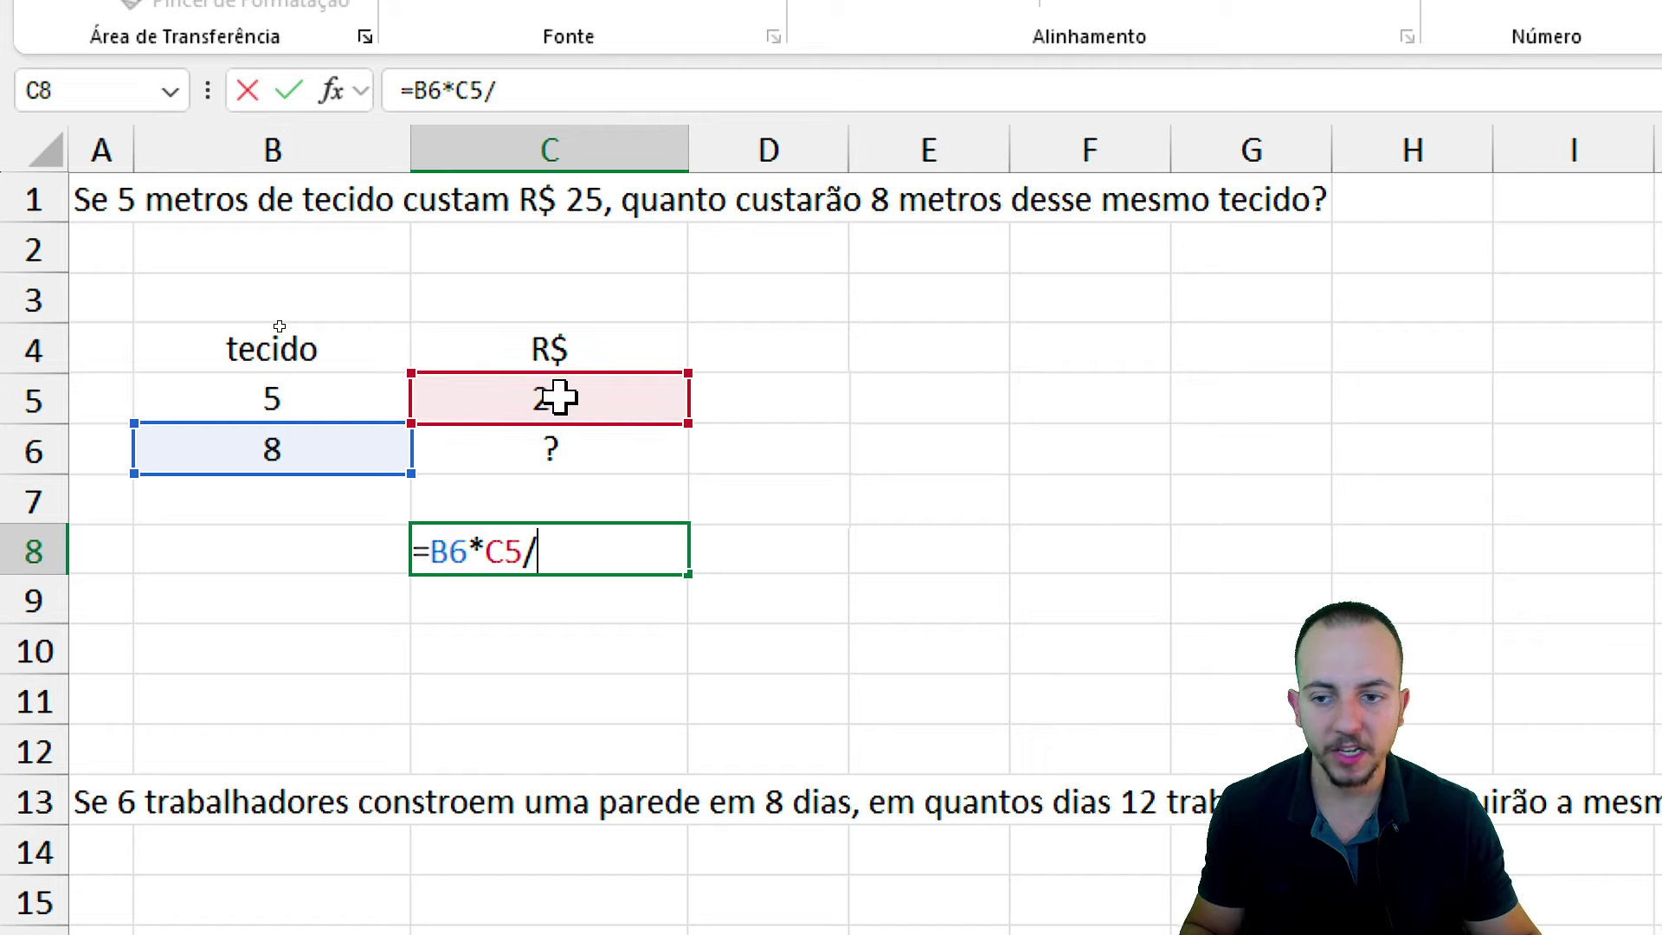
left_click(312, 396)
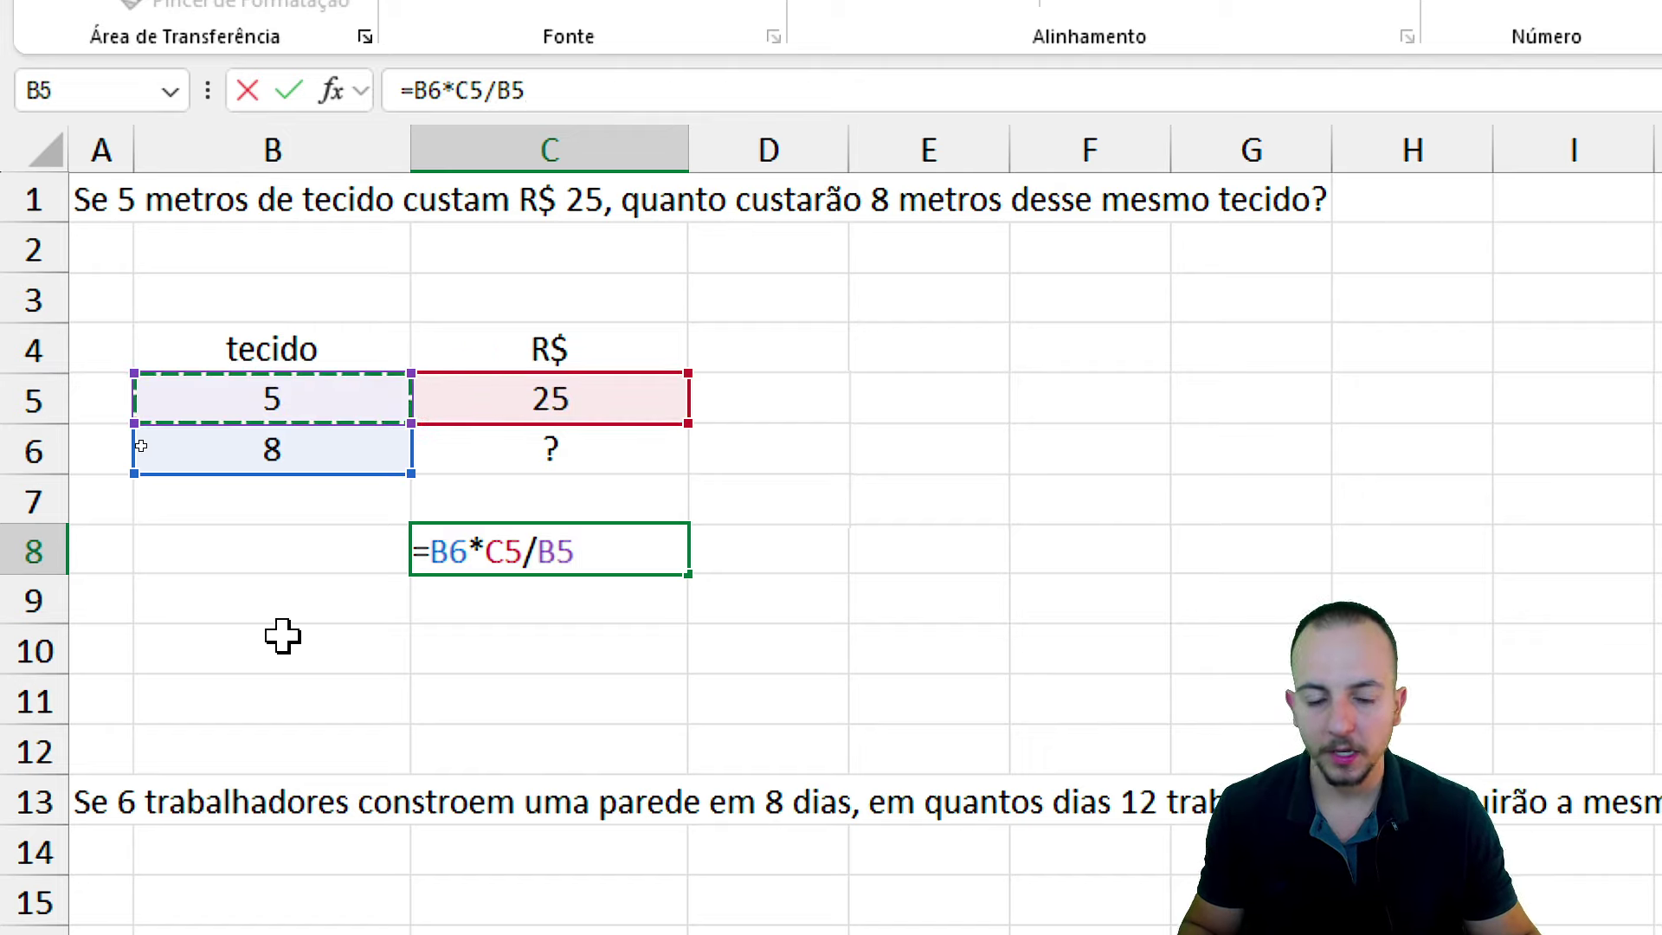
key("Return")
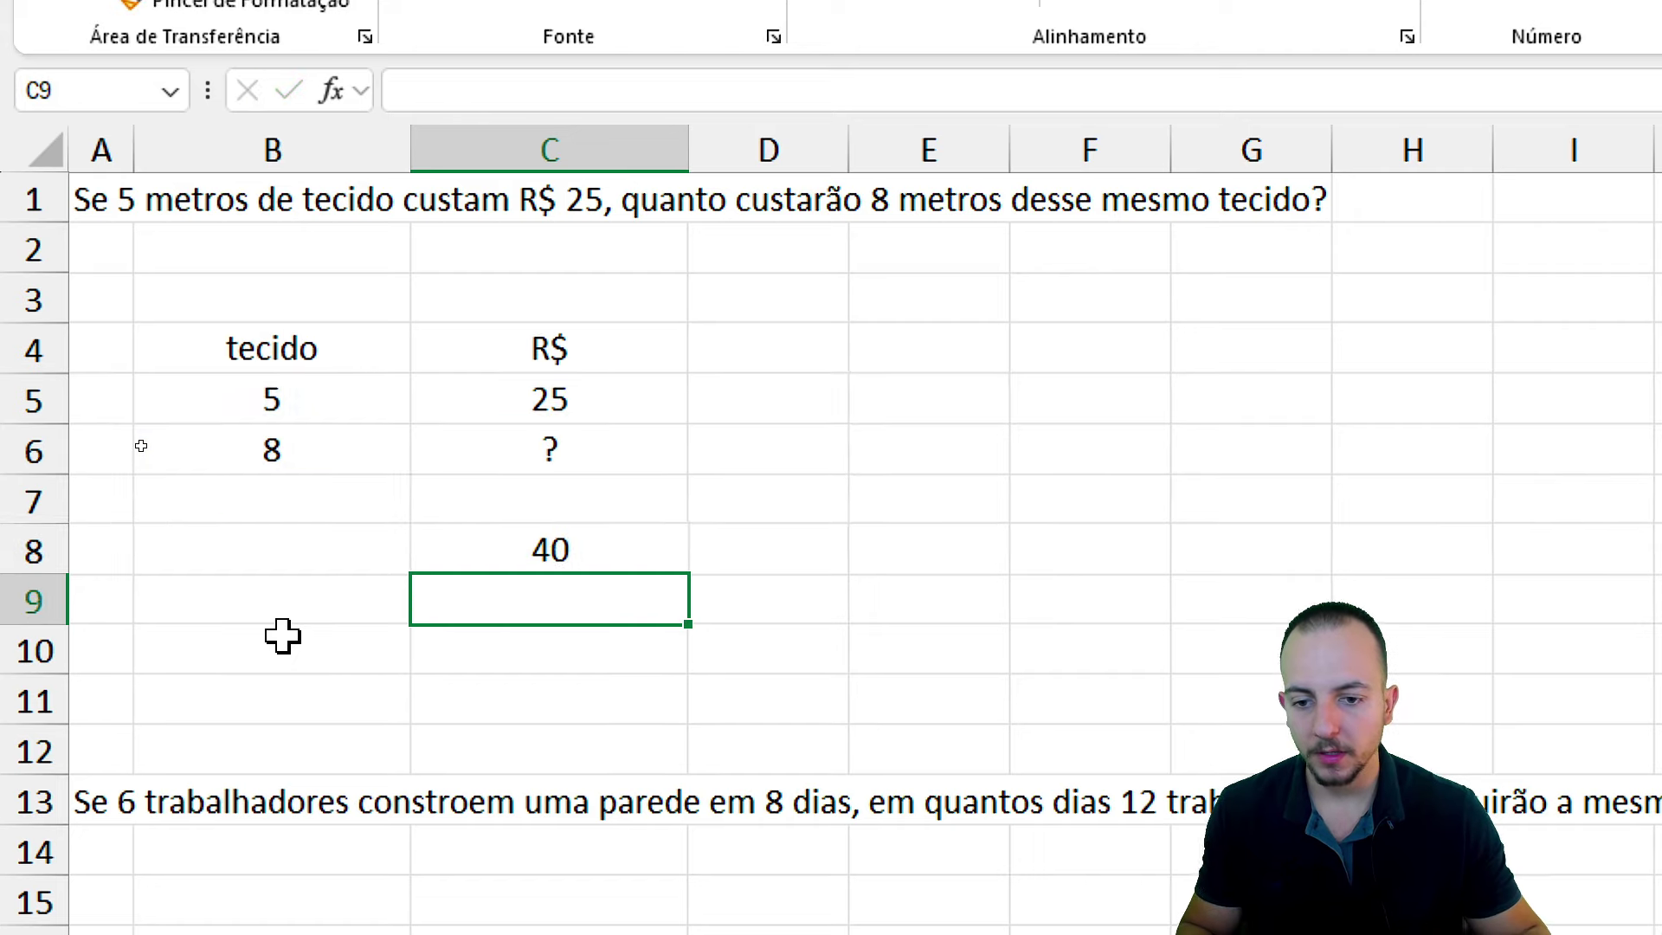
left_click_drag(244, 367, 308, 425)
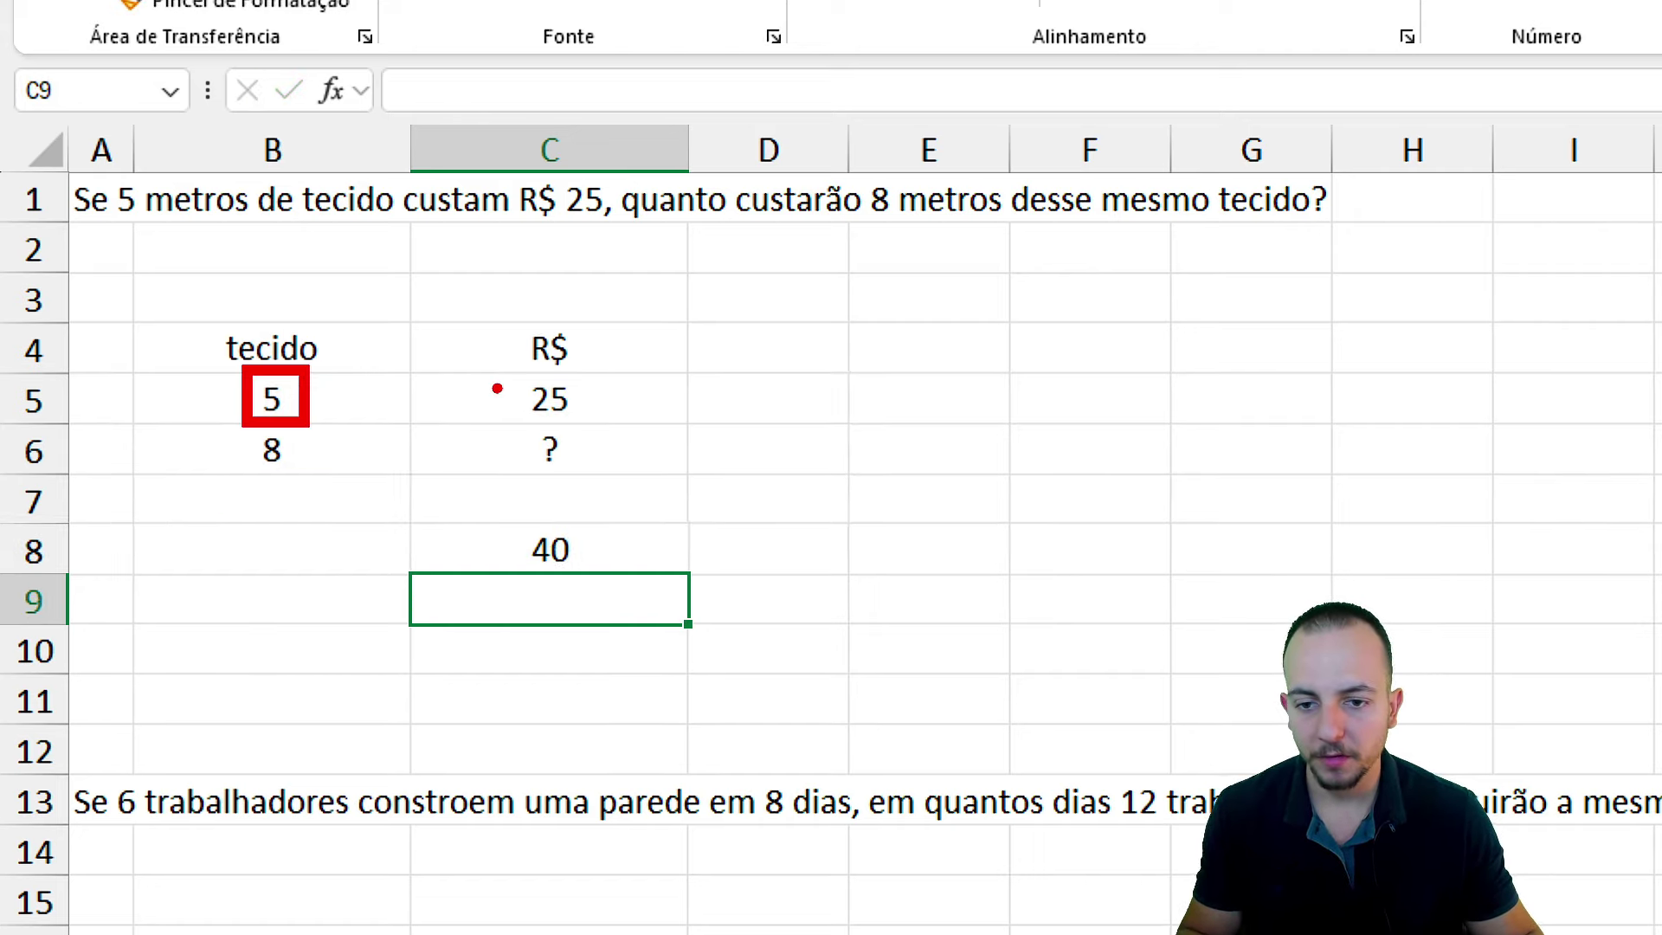
left_click_drag(512, 365, 602, 430)
key("e")
left_click_drag(227, 421, 308, 471)
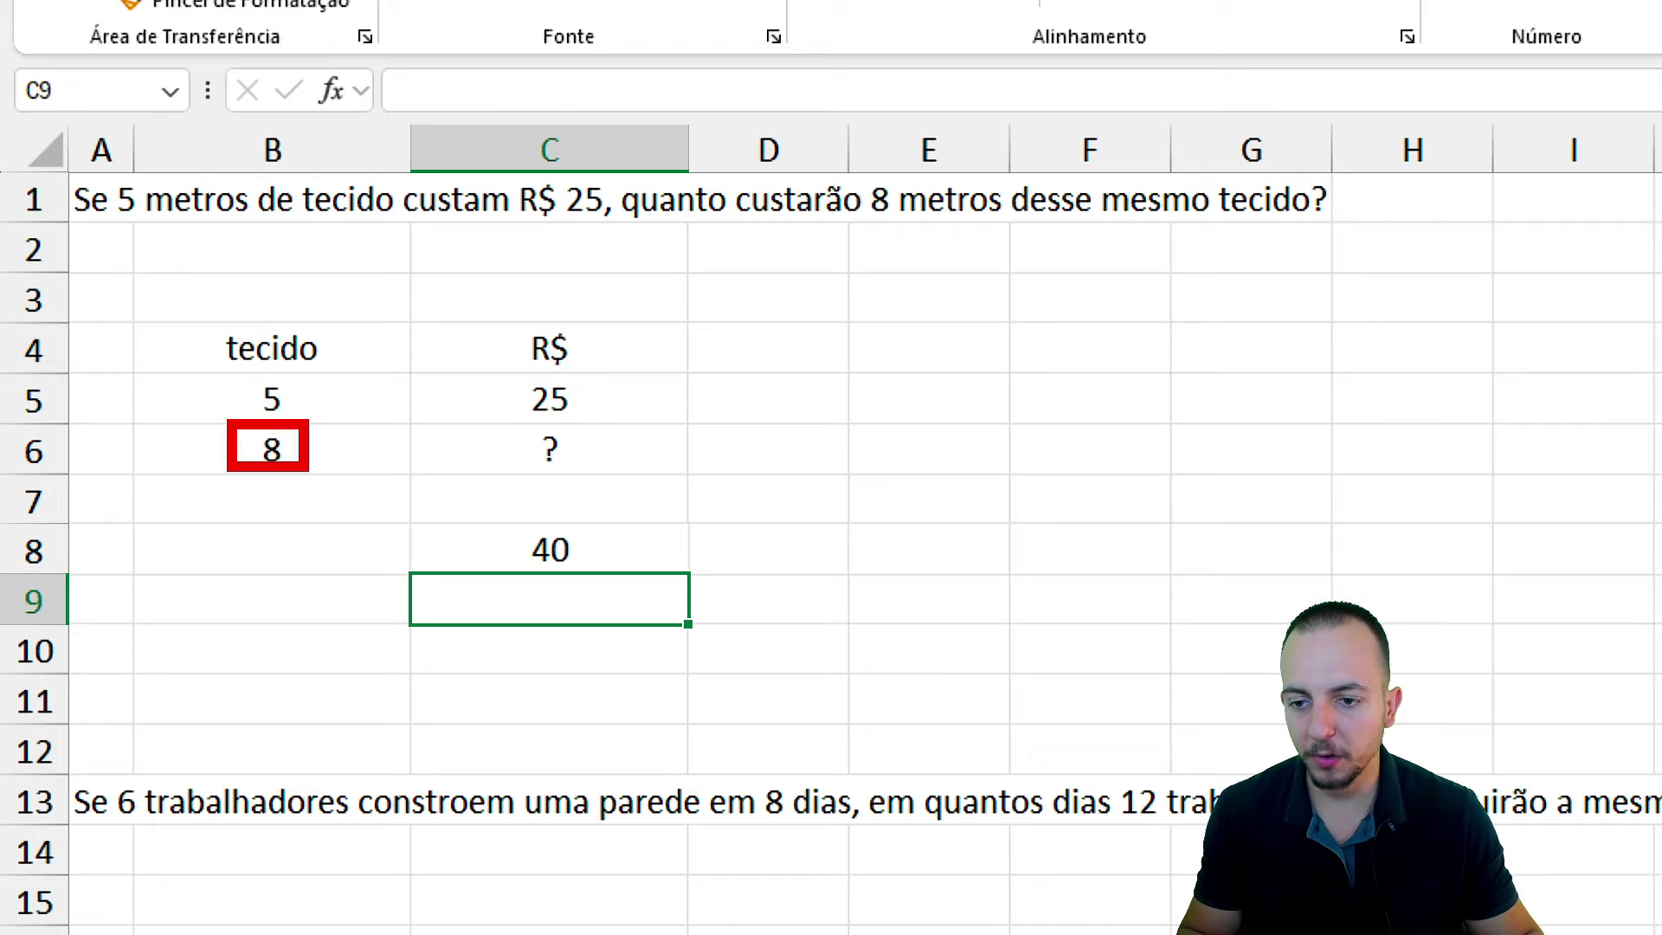
left_click_drag(509, 519, 585, 576)
left_click_drag(604, 649, 587, 609)
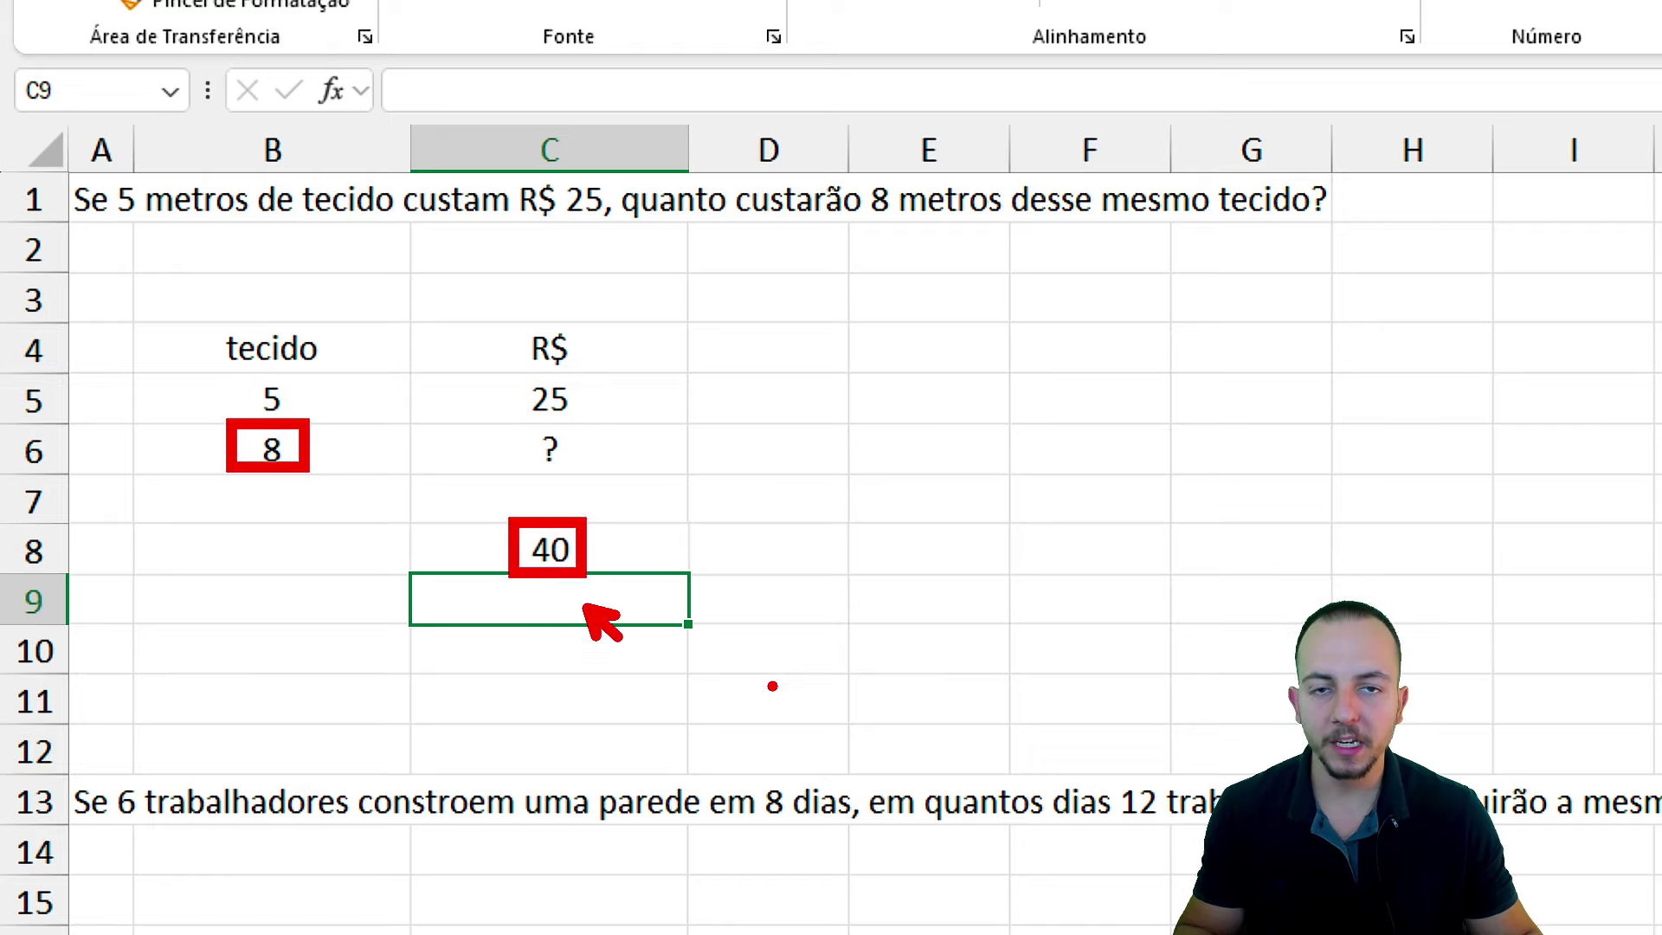
key("Escape")
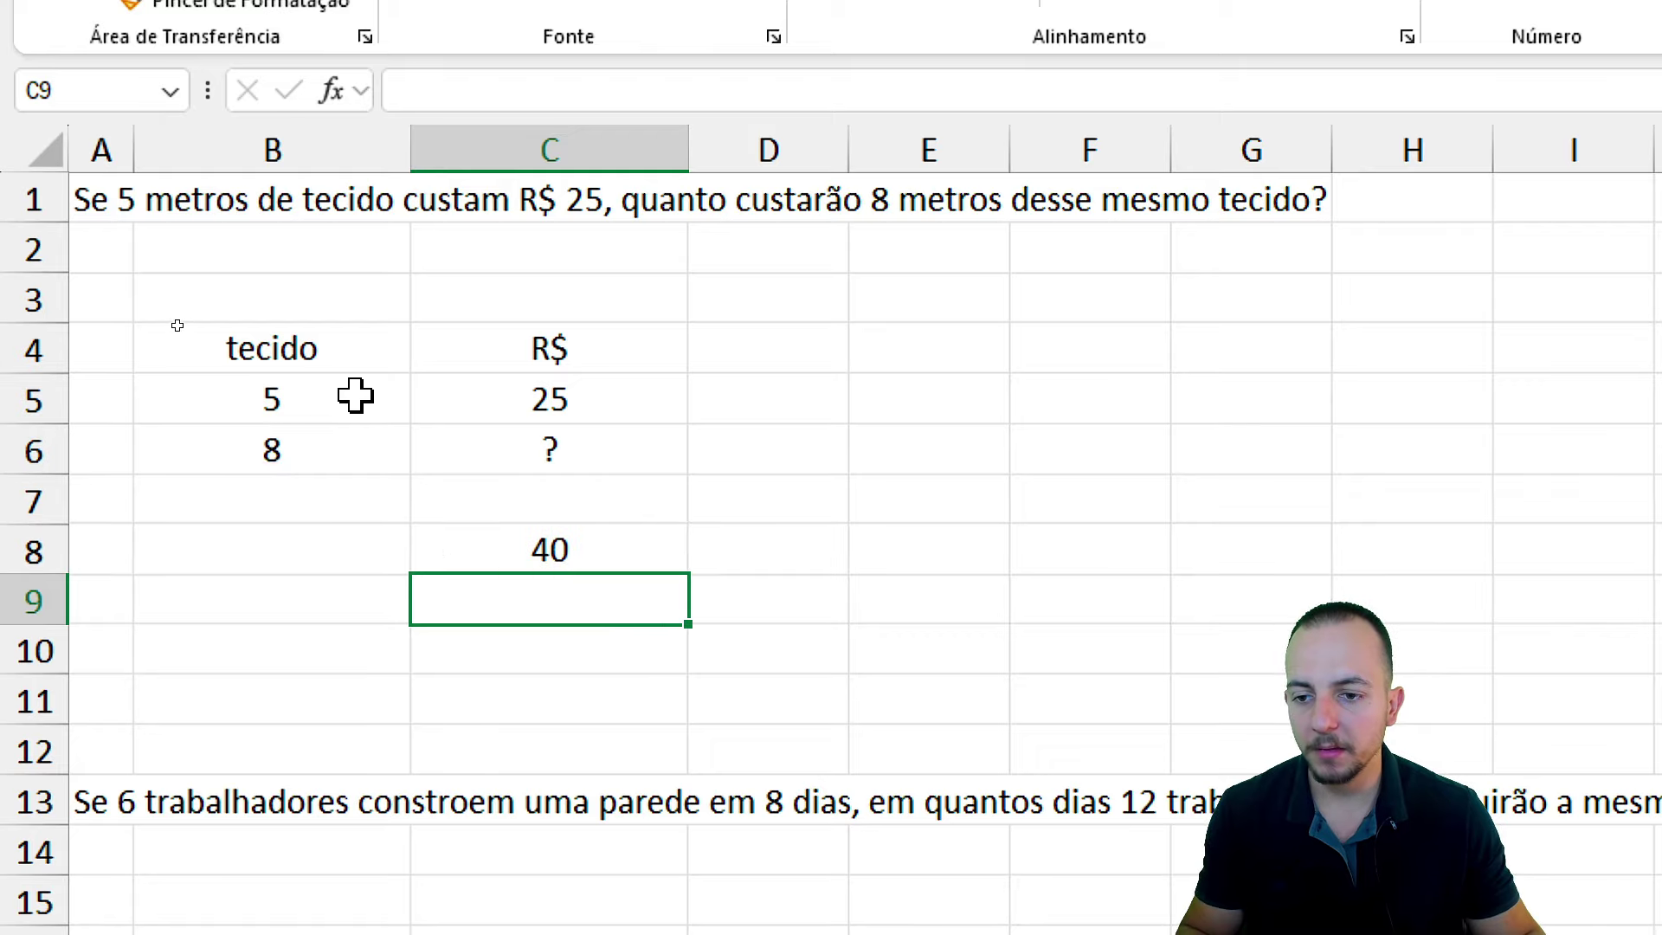
left_click_drag(355, 395, 573, 433)
- Change the fabric values to 1 metre at 10 and 2 metres, so C8 shows 20
left_click(346, 391)
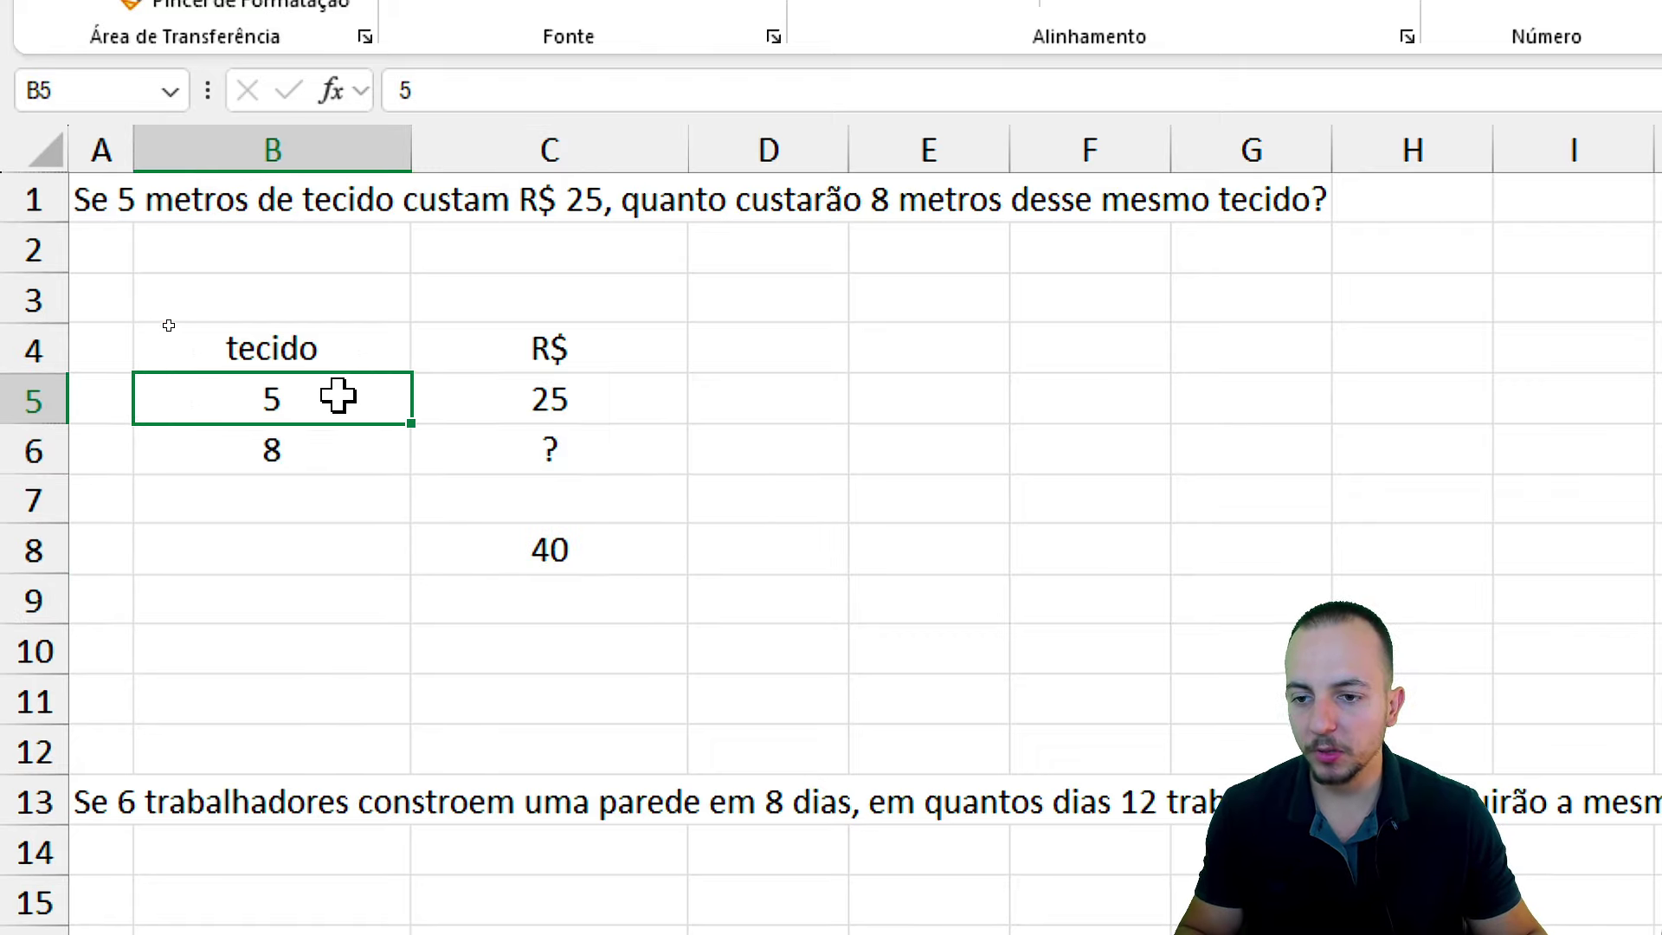
type("1")
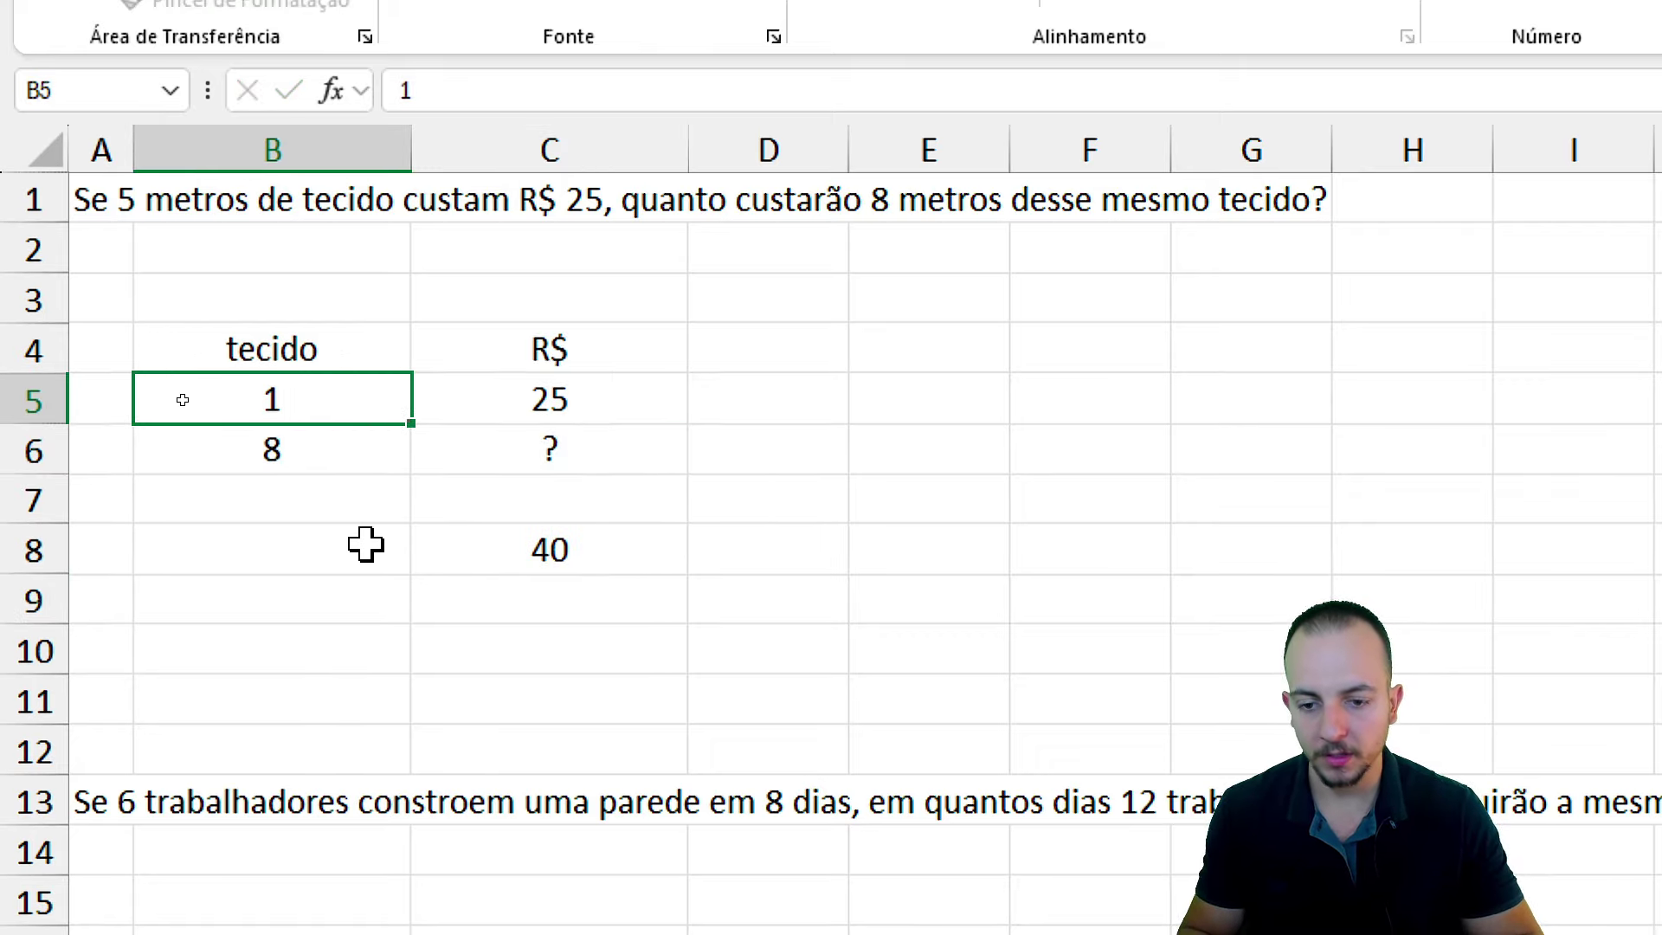
key("Return")
left_click(518, 401)
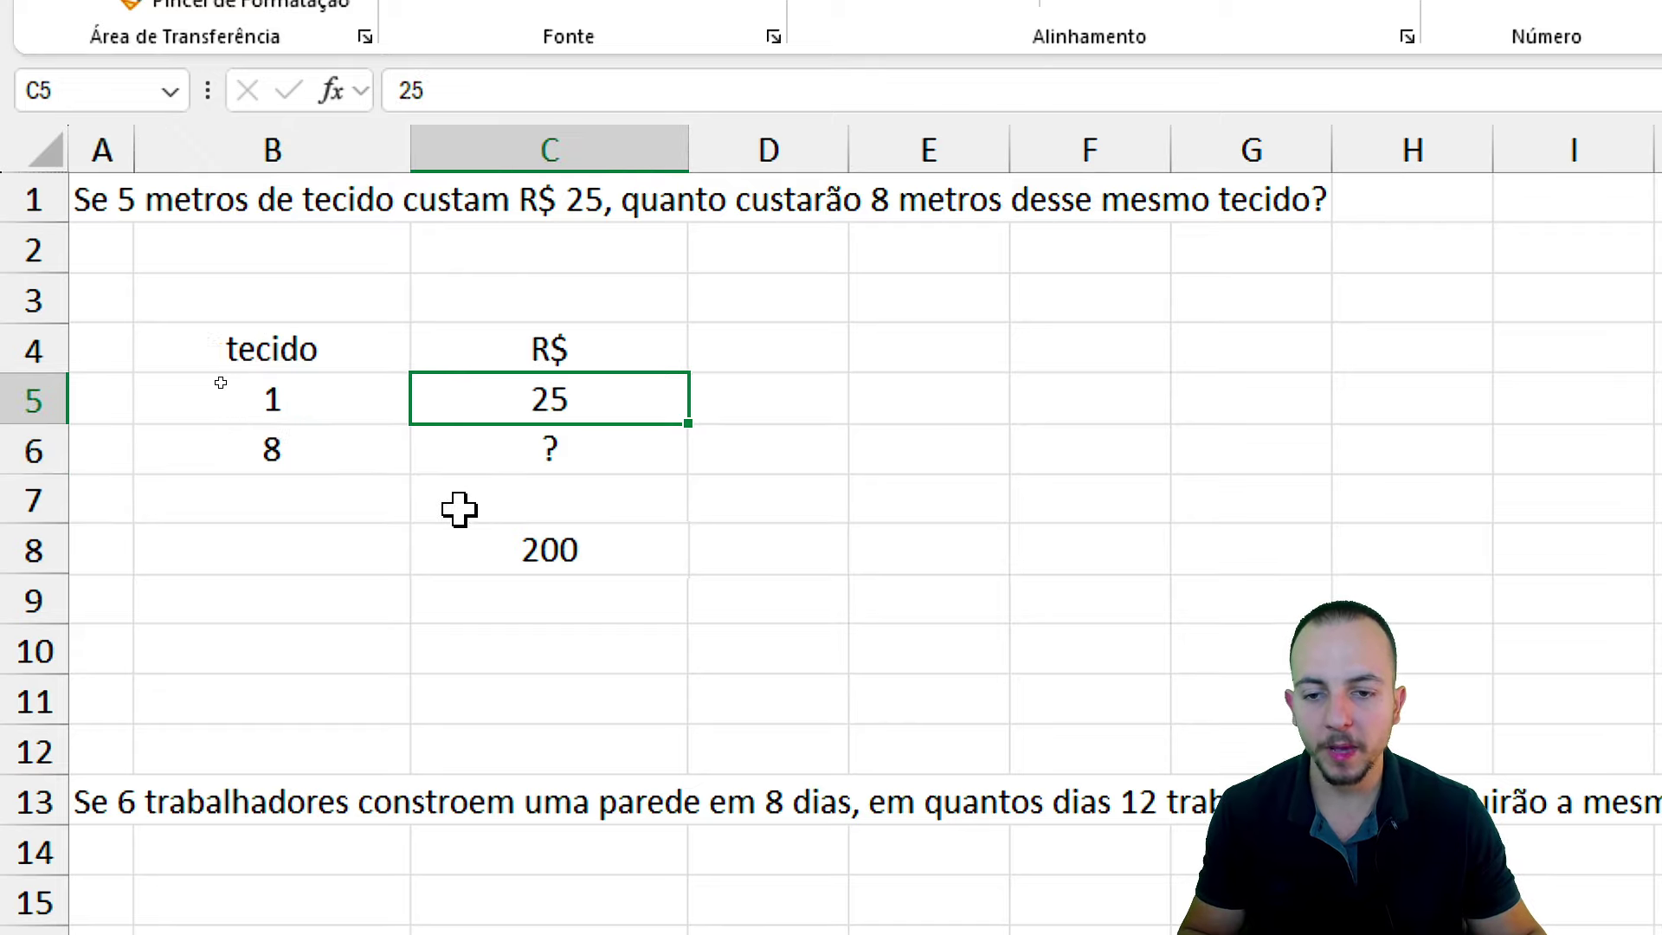
type("10")
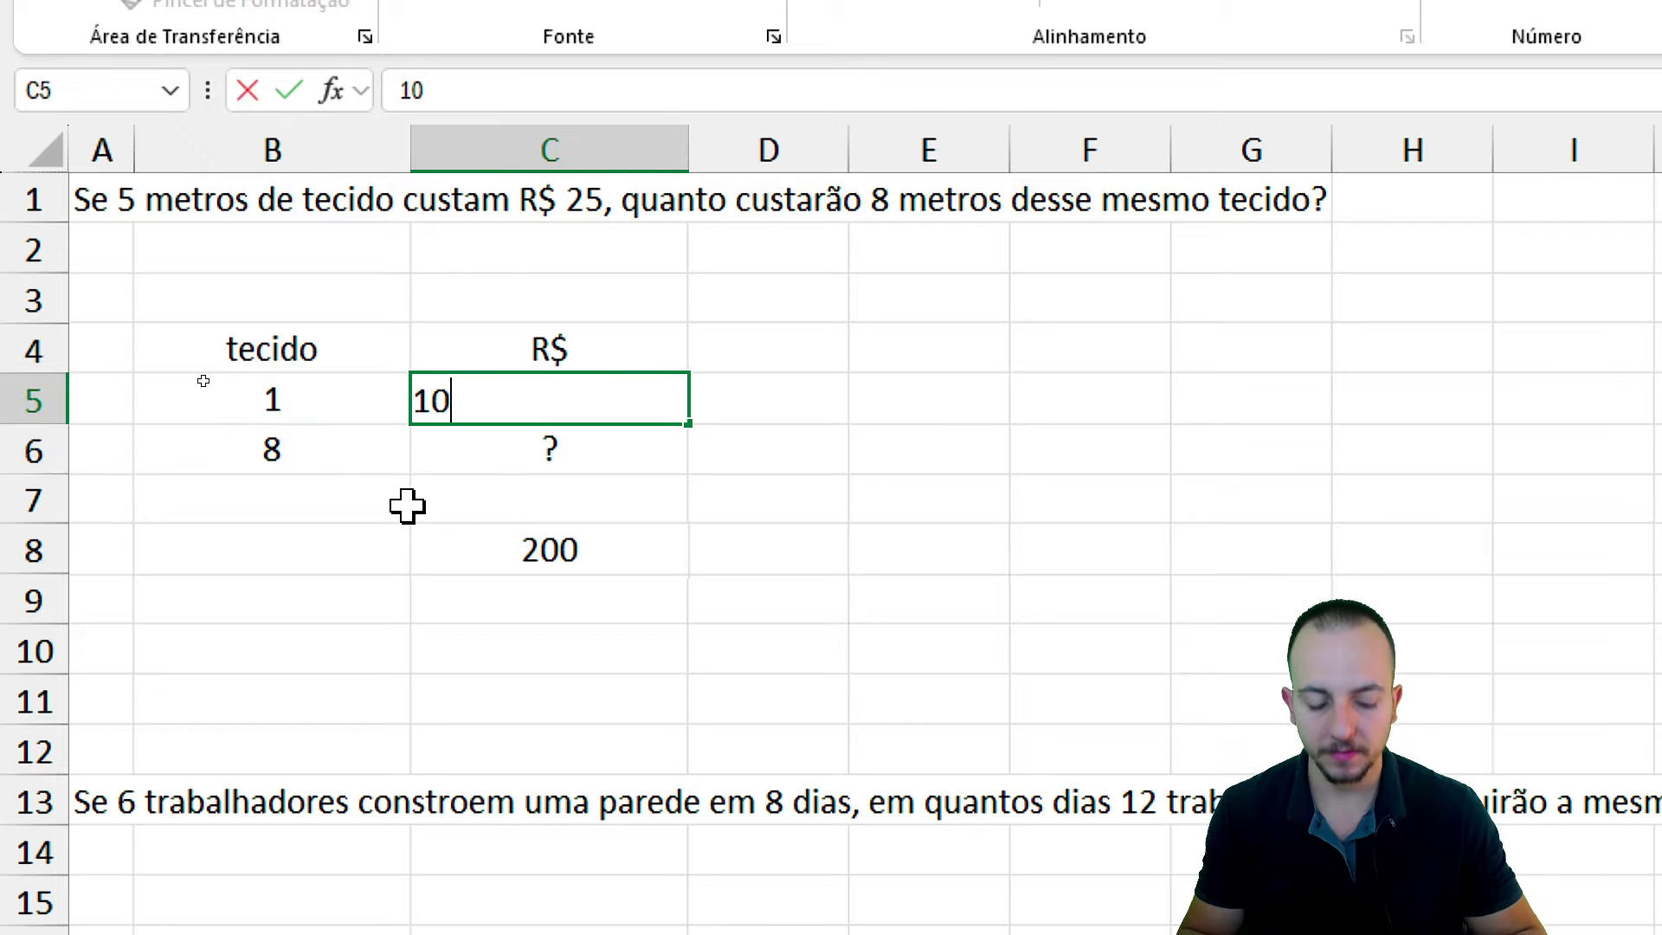
key("Return")
left_click(277, 463)
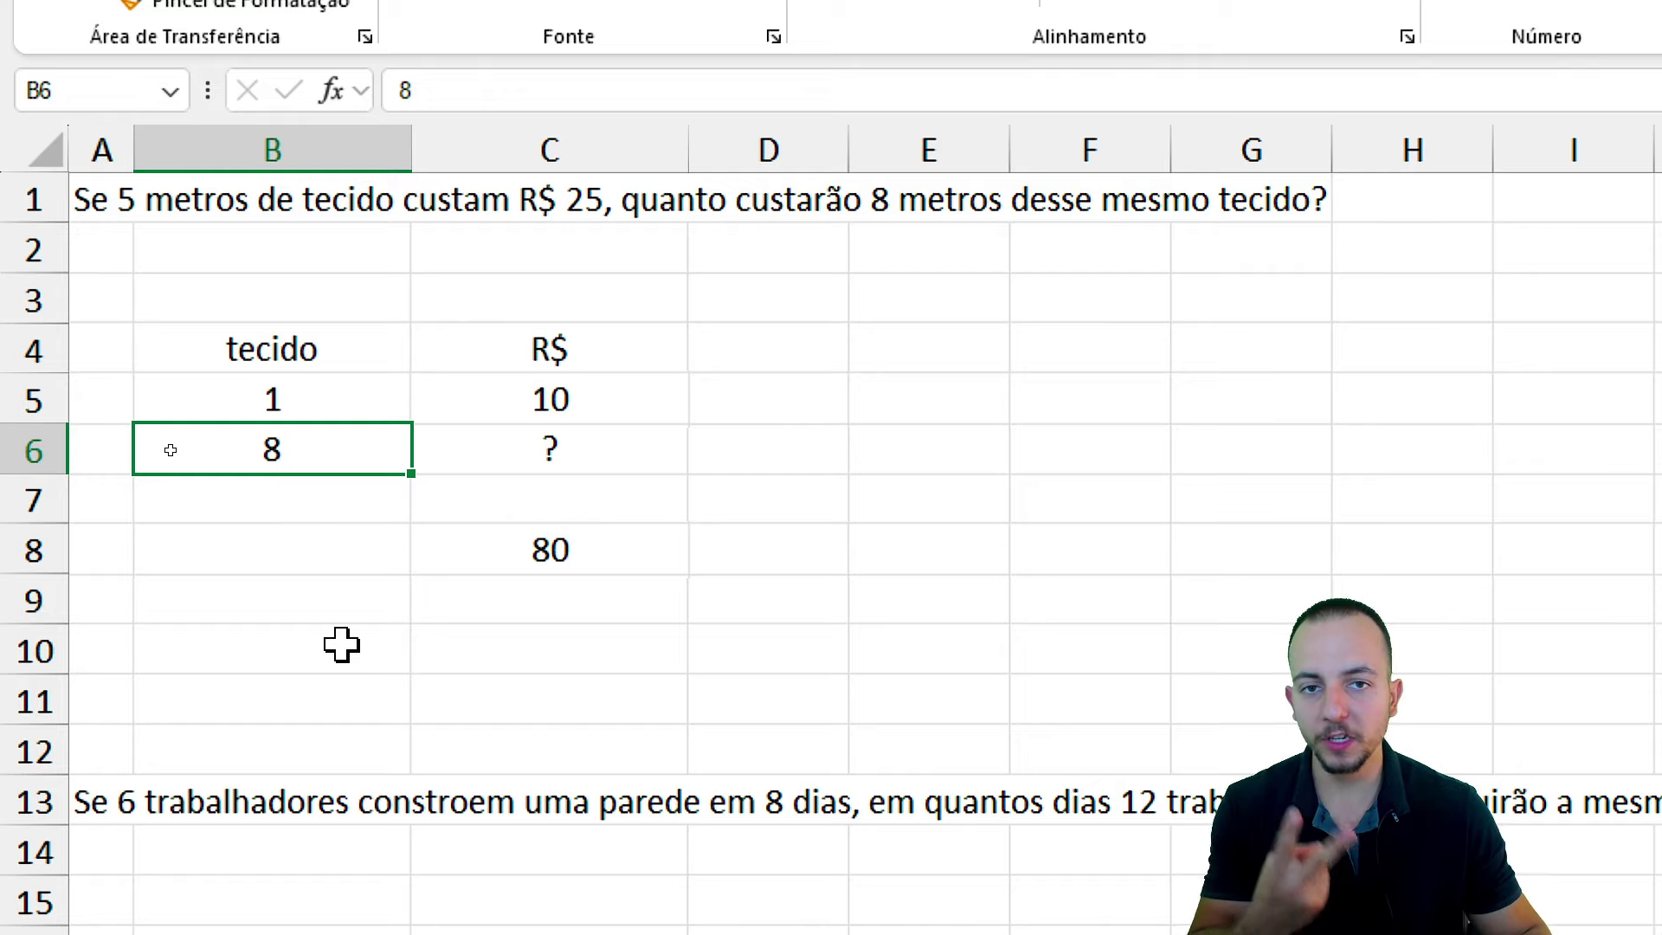
type("2")
key("Return")
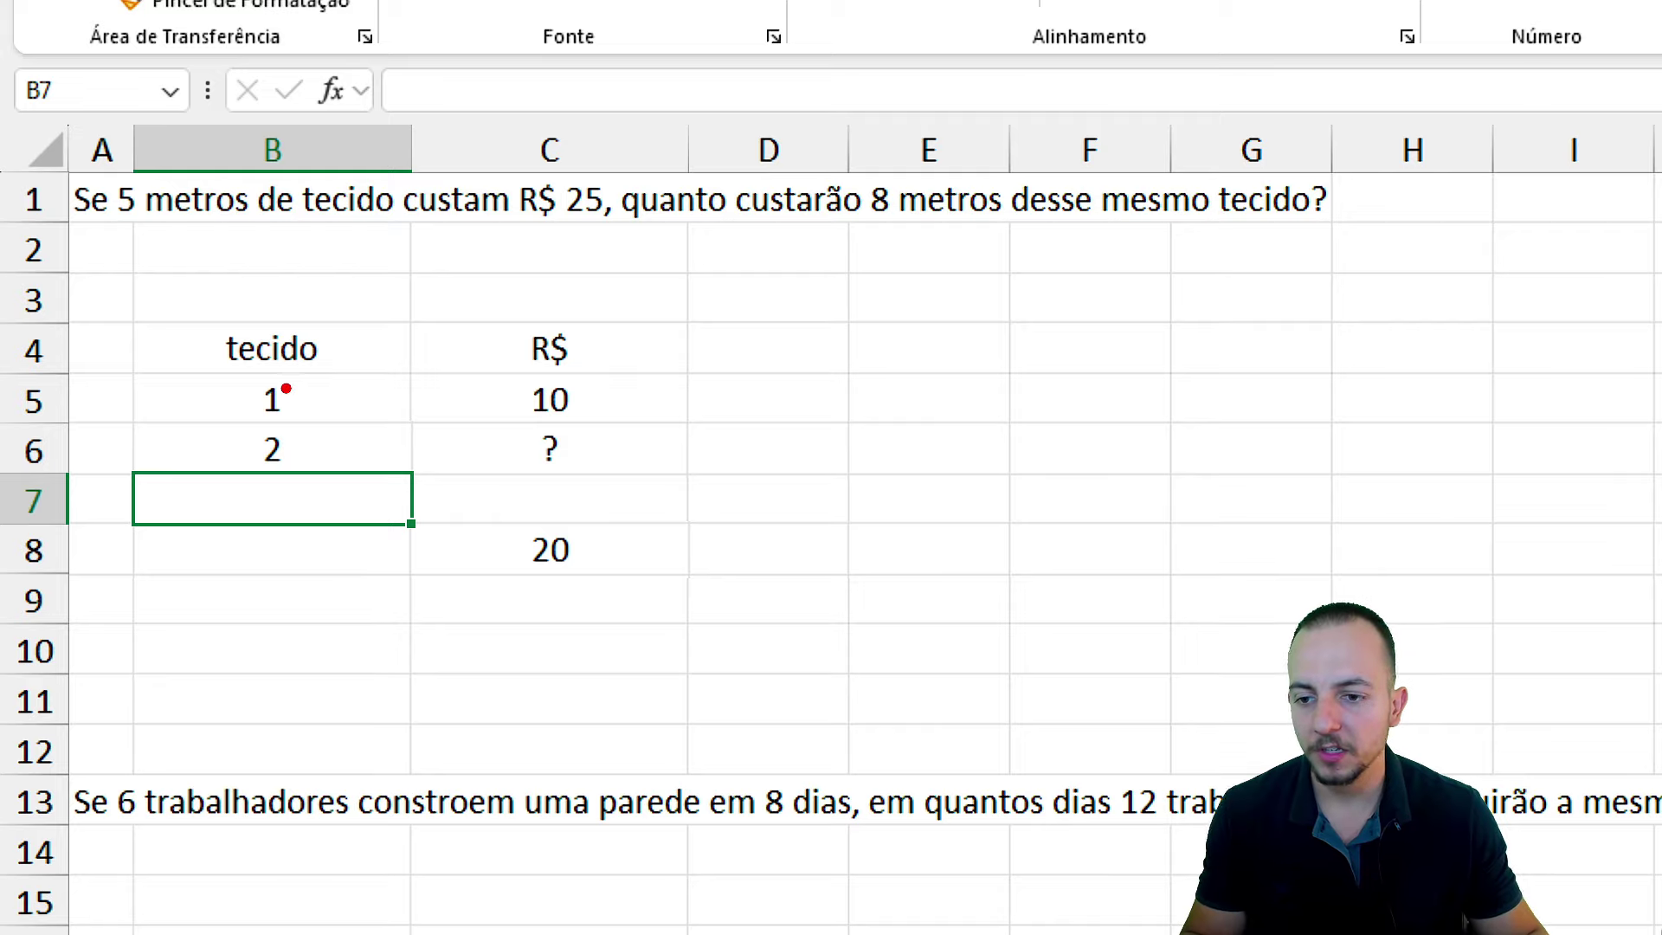
- Highlight the current values 1 and 10 and the result 20 in the fabric table
left_click_drag(244, 365, 296, 432)
left_click_drag(511, 366, 590, 429)
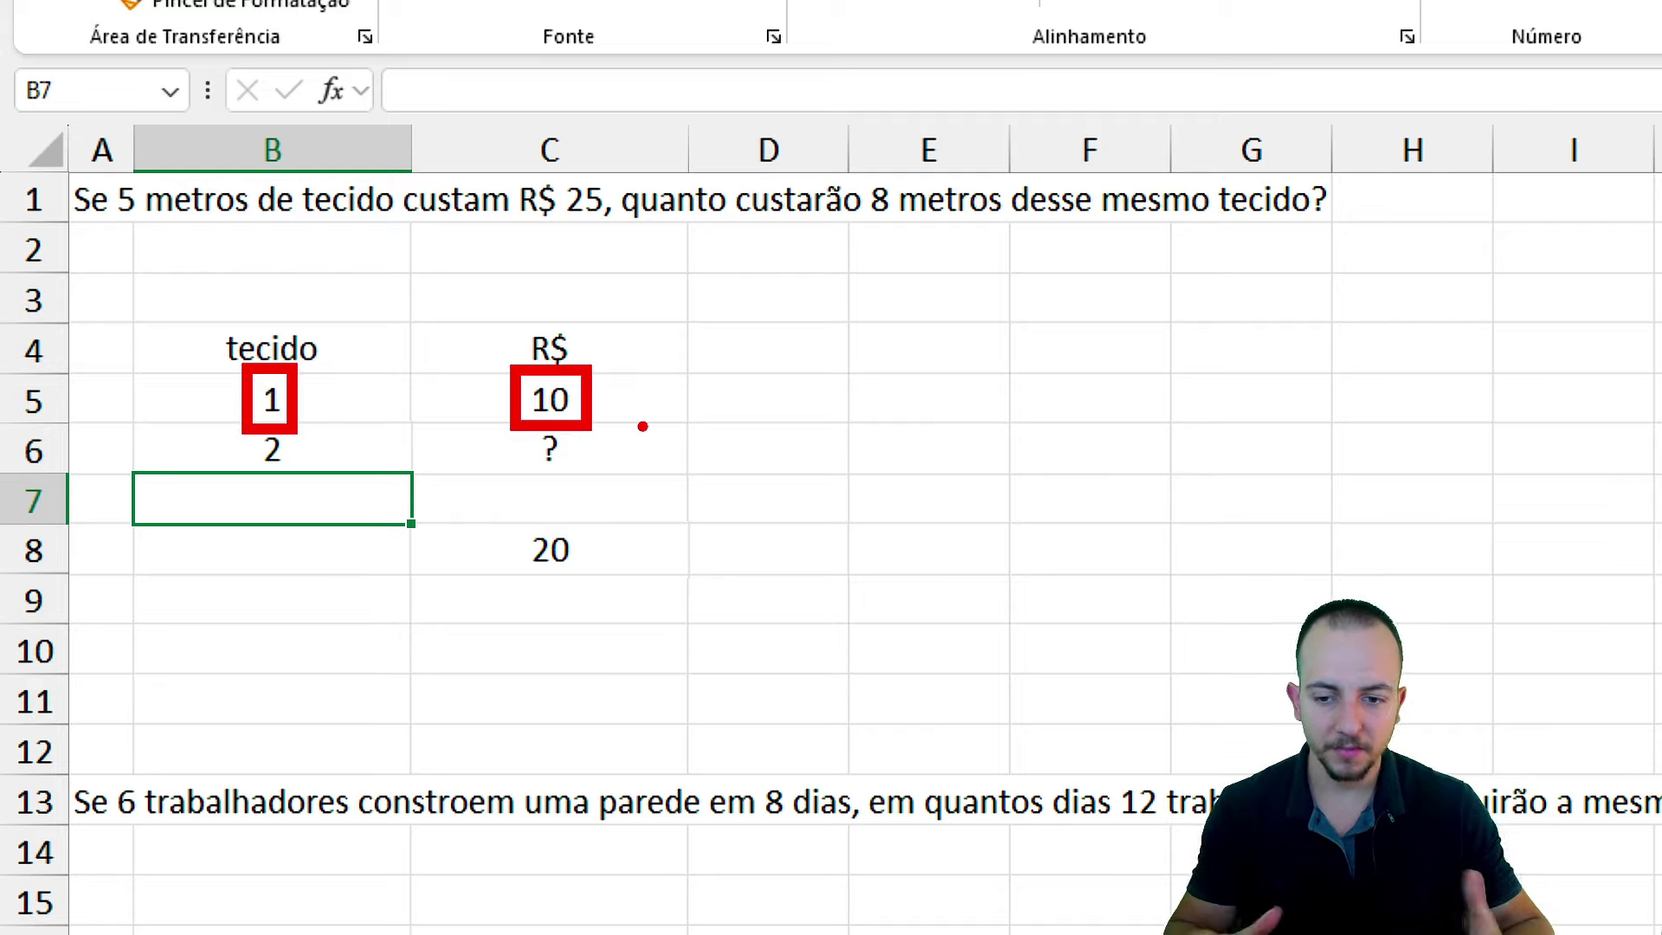
left_click_drag(524, 511, 530, 479)
left_click_drag(661, 605, 710, 679)
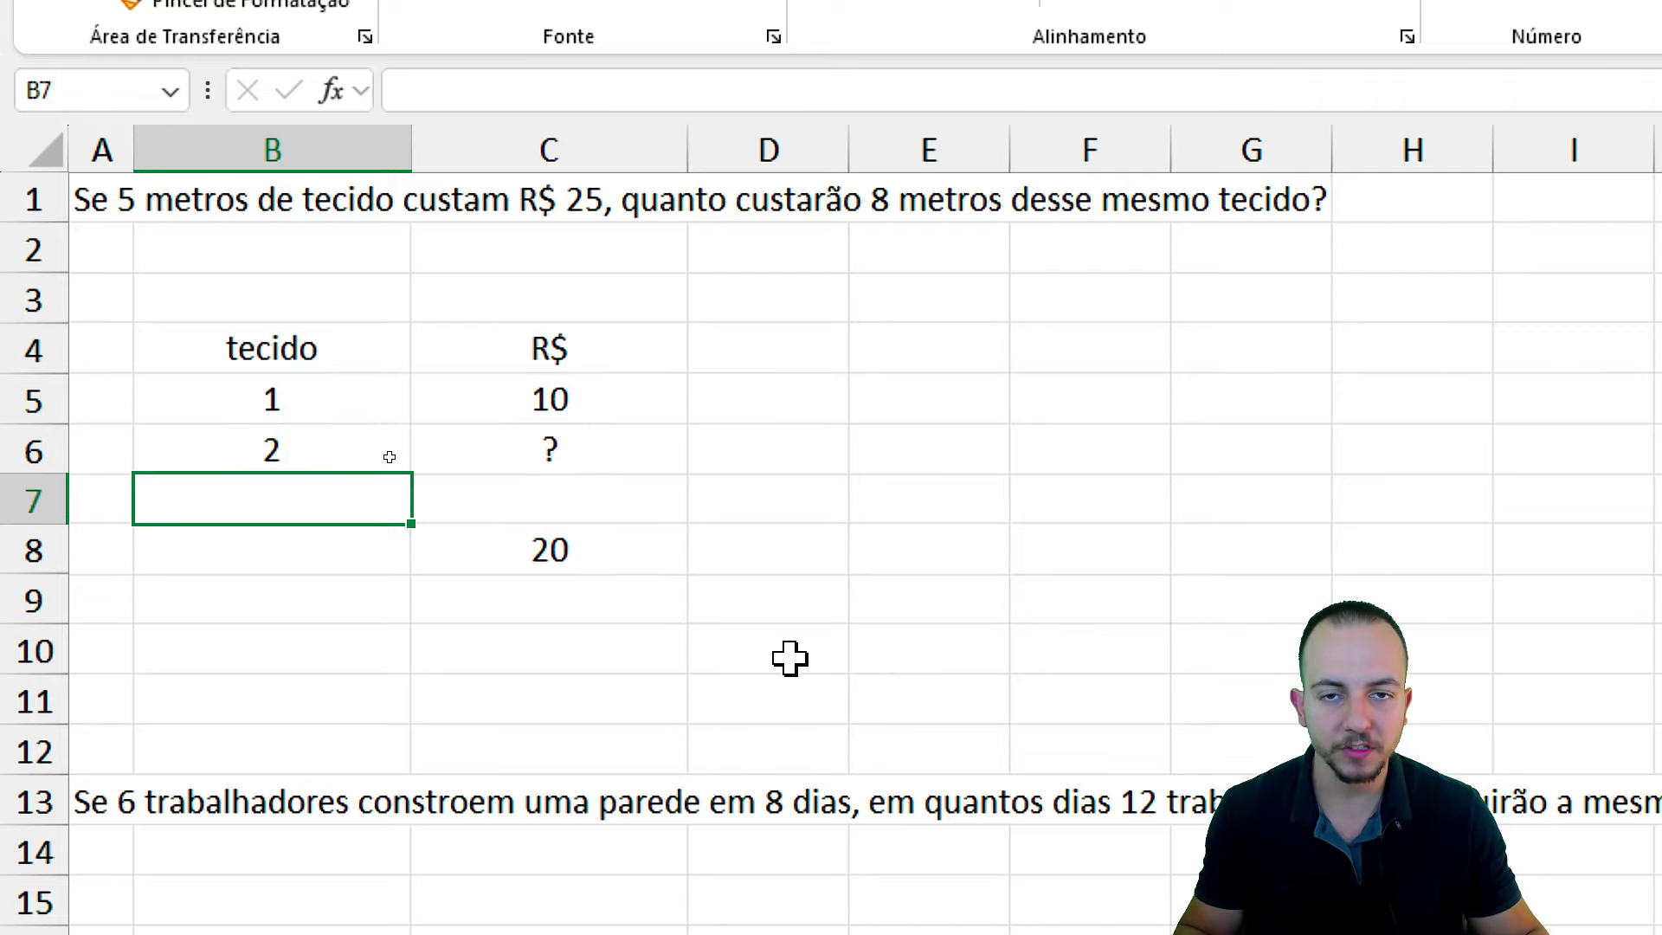
left_click_drag(346, 338, 561, 579)
left_click_drag(344, 407, 549, 449)
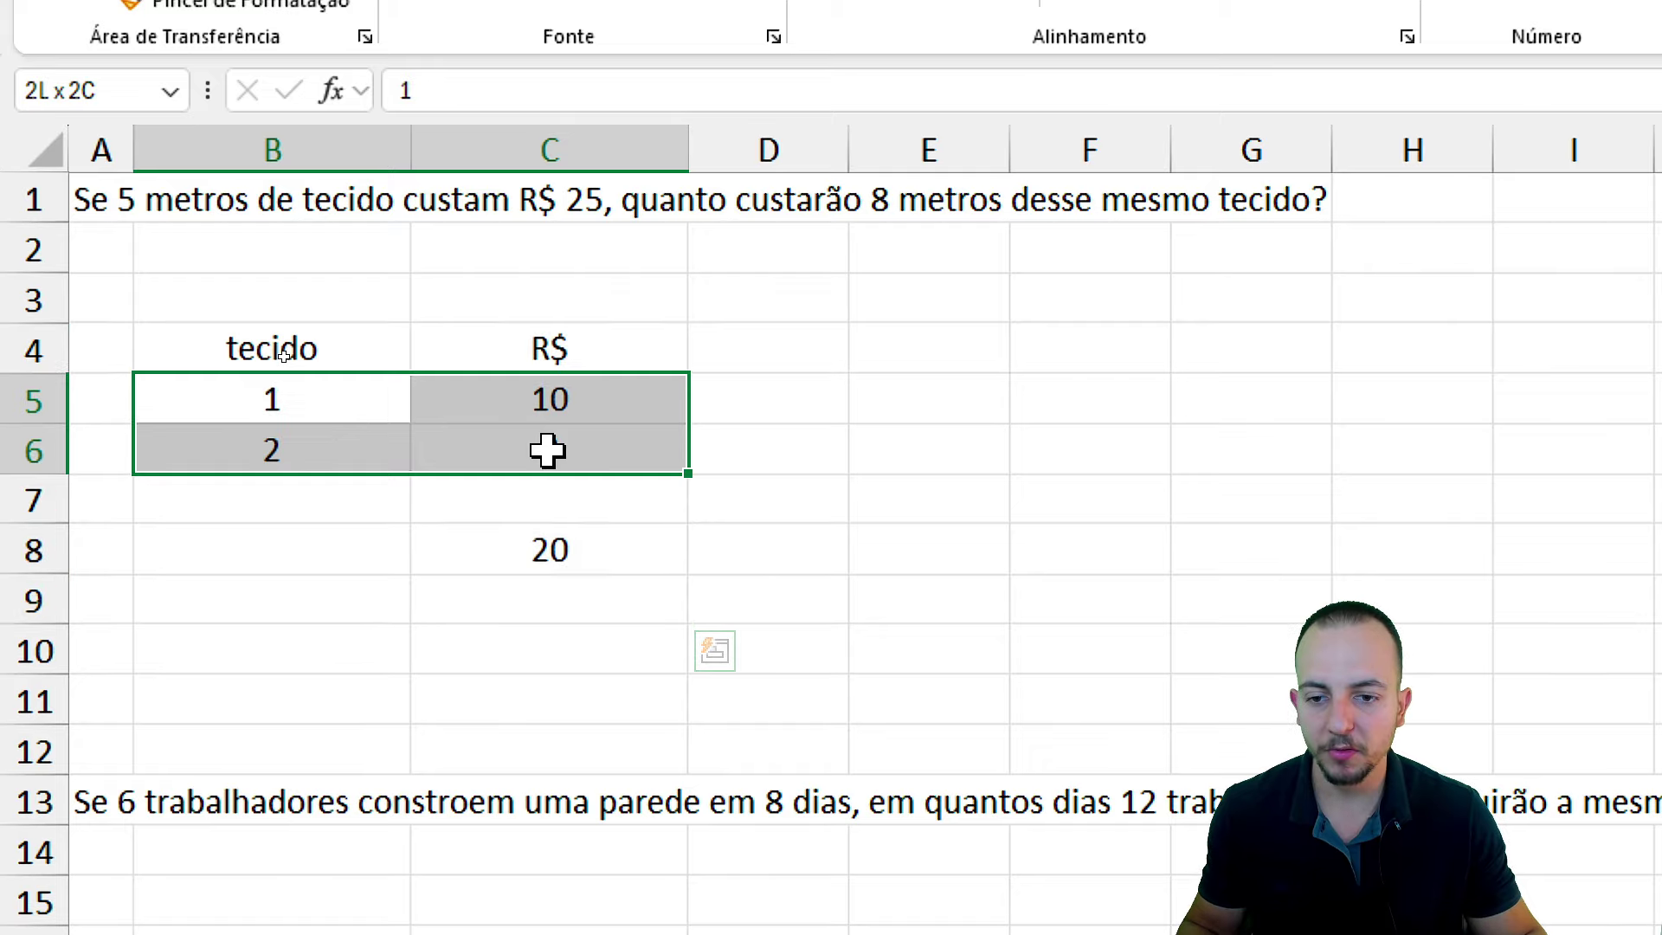
left_click(424, 400)
left_click(294, 396)
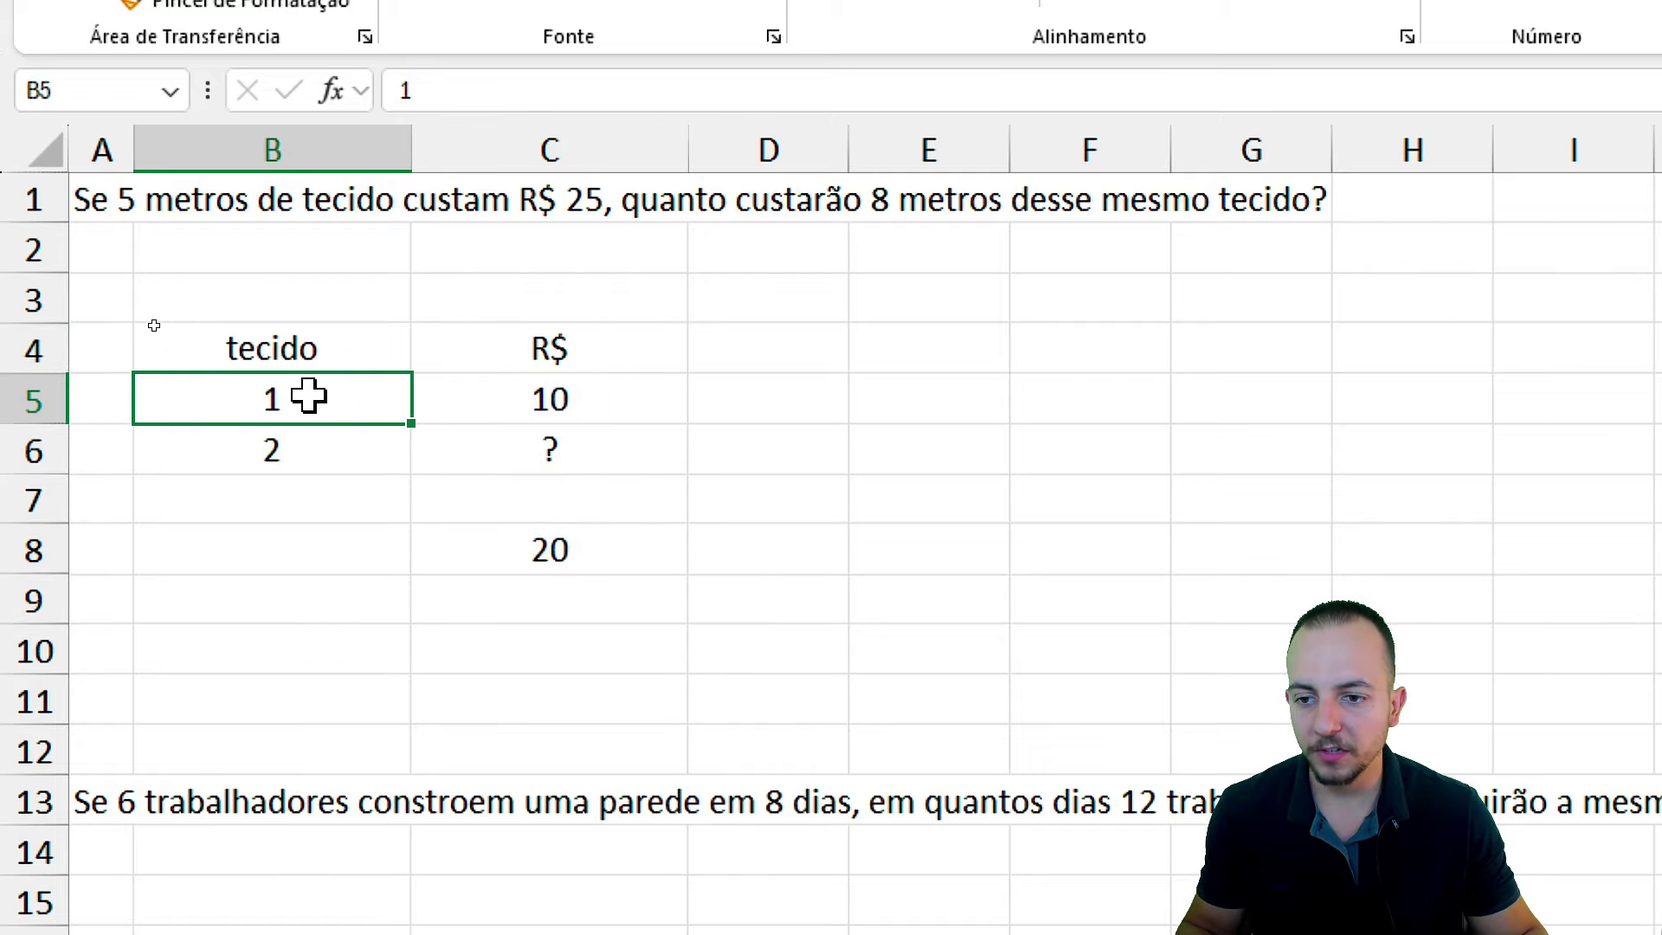
left_click(571, 394)
left_click(327, 391)
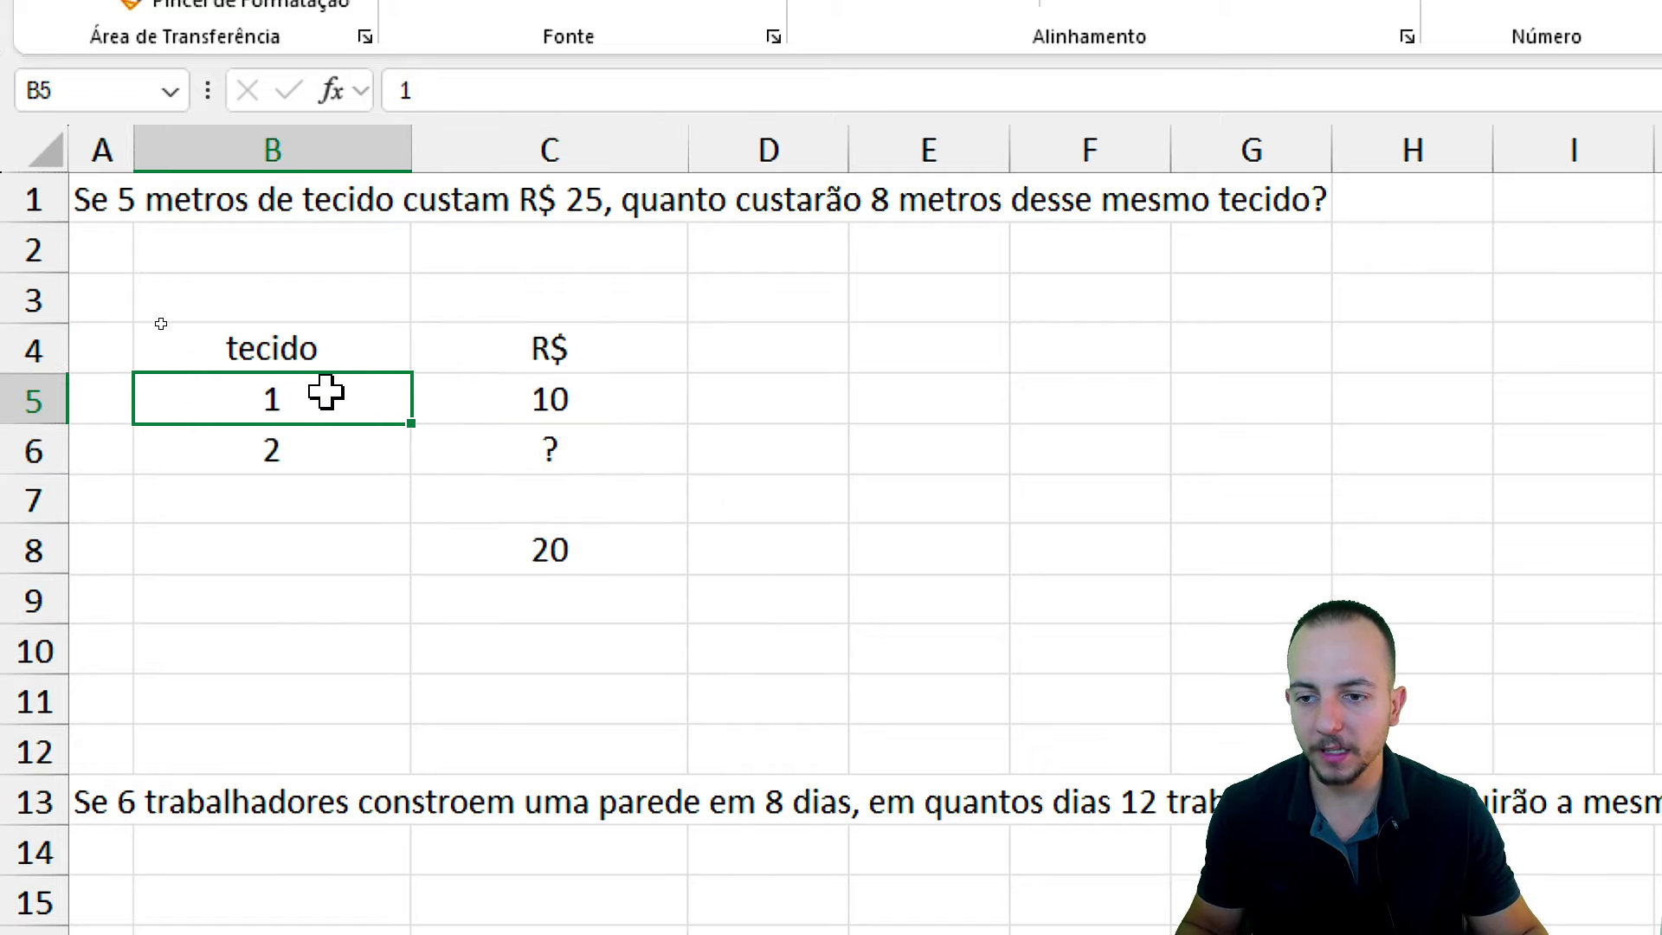
- Set C5 to 47,23 and B6 to 3,5, then check C8's formula =B6*C5/B5
left_click(549, 395)
type("47,")
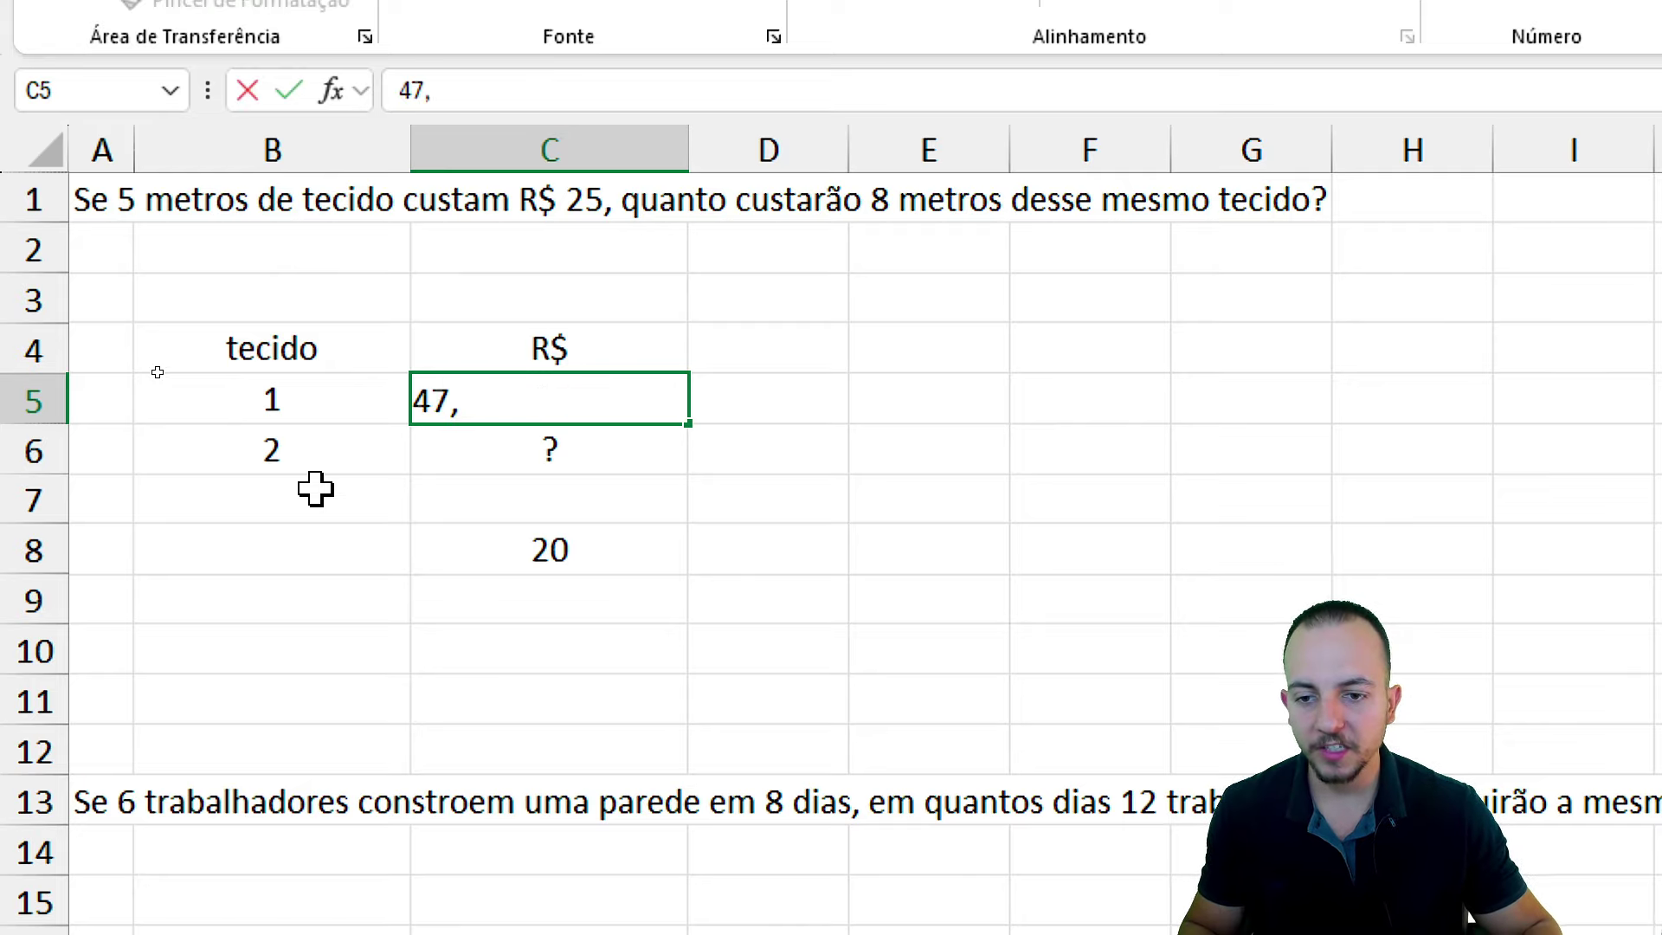
type("23")
key("Return")
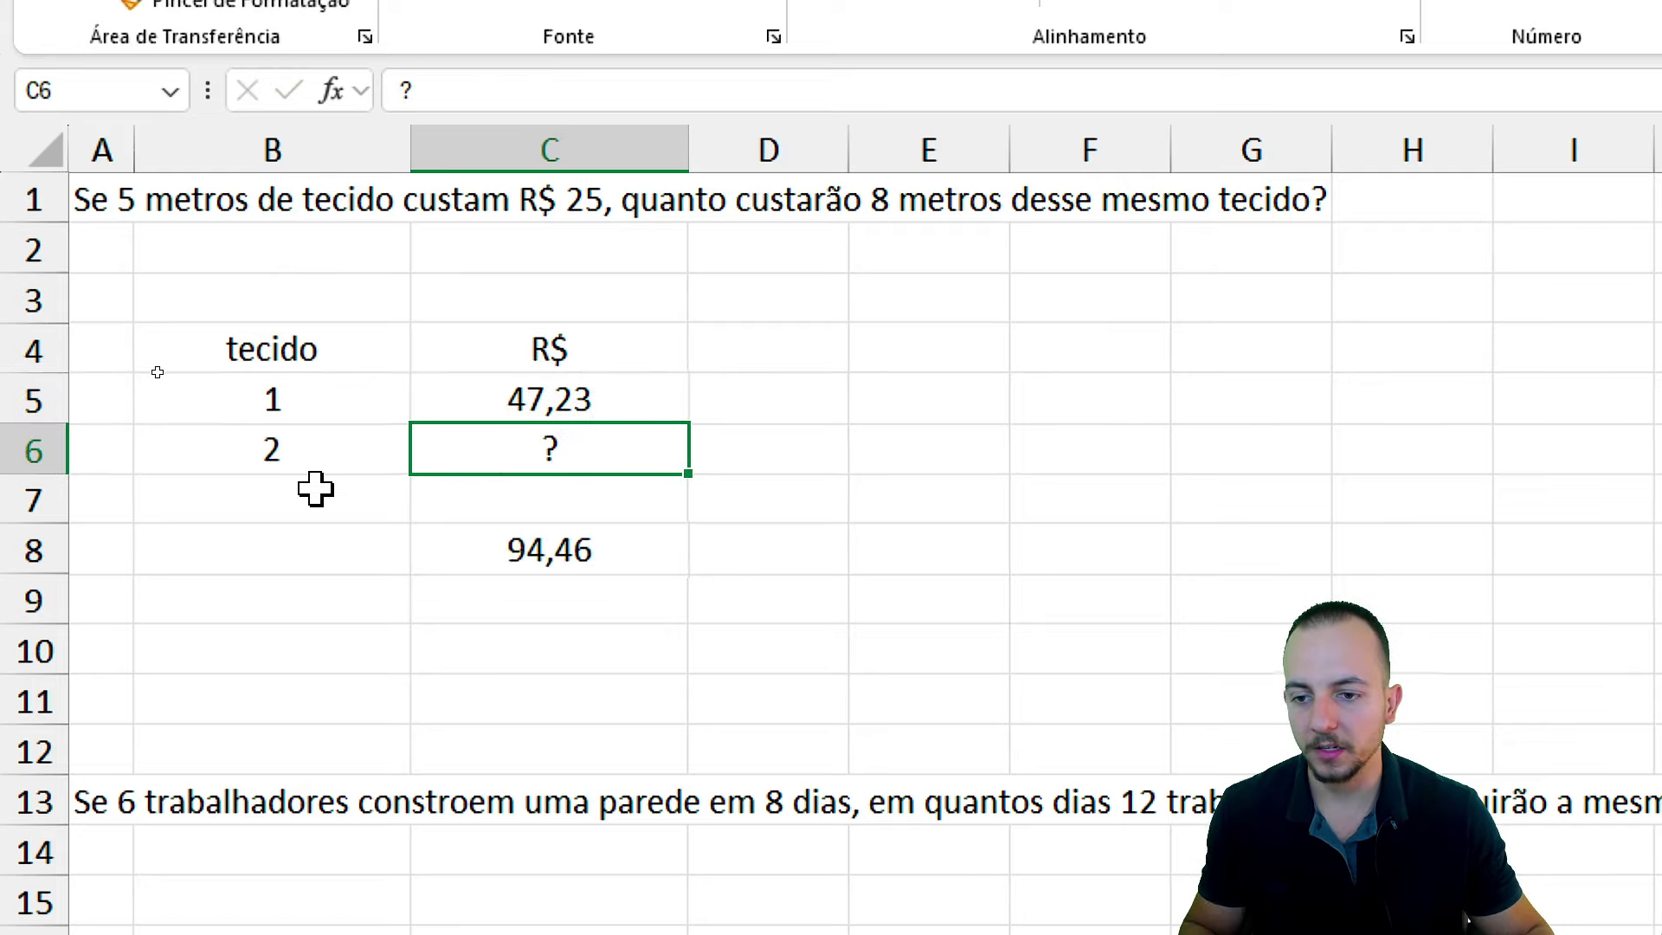
left_click(286, 437)
type("3,5")
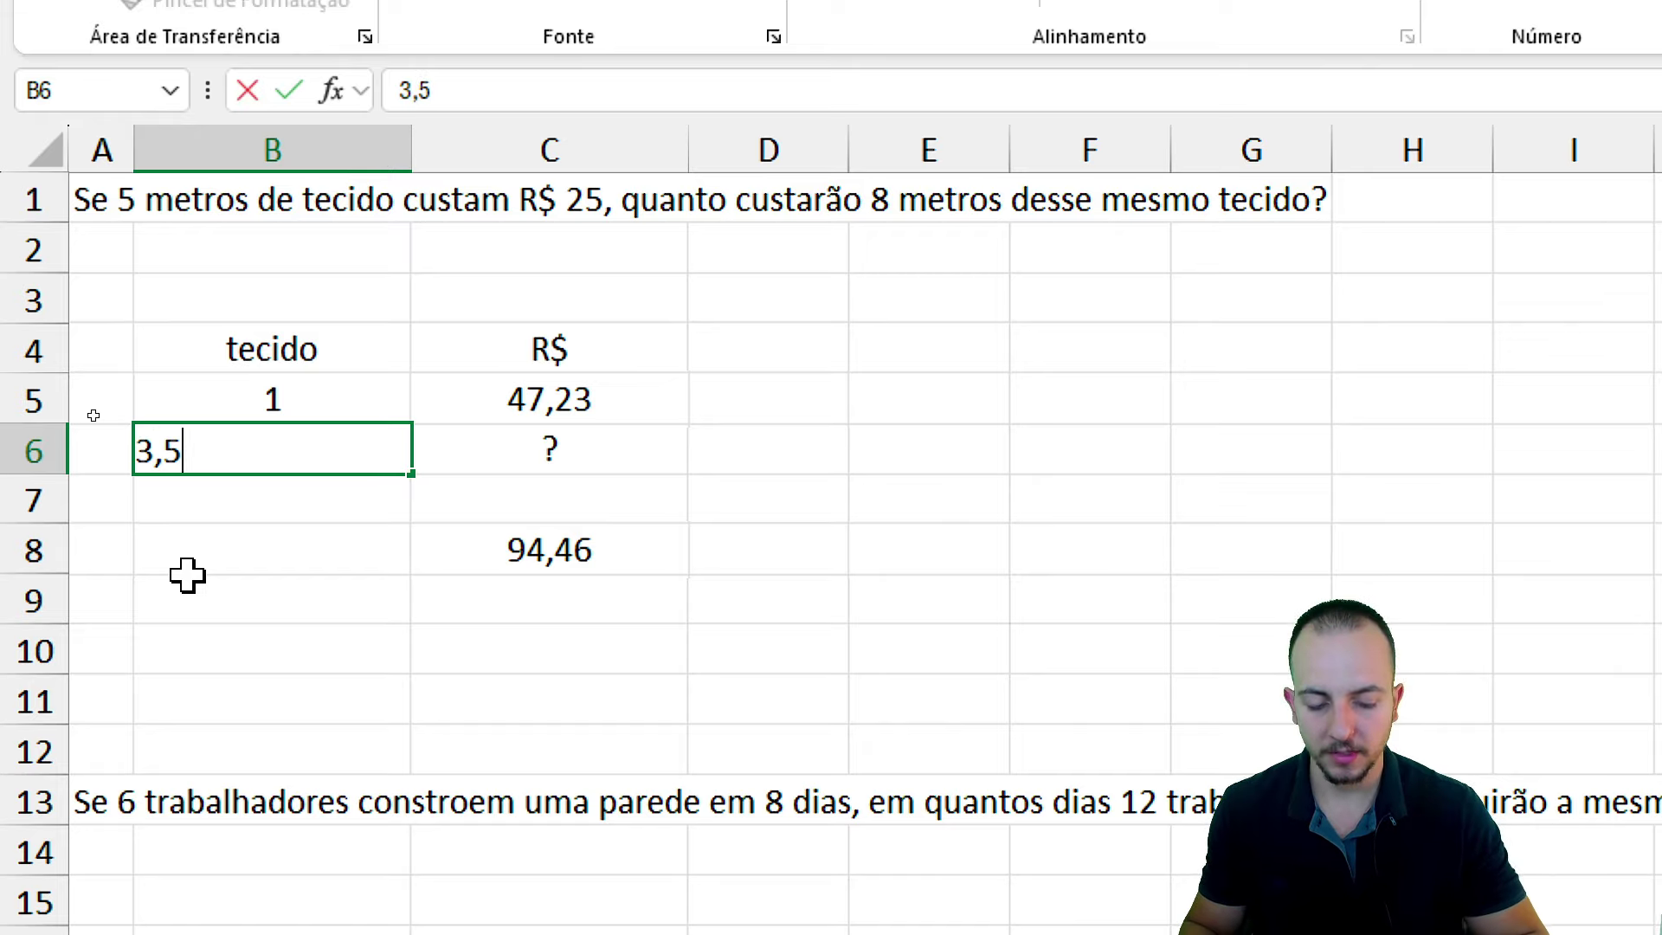
key("Return")
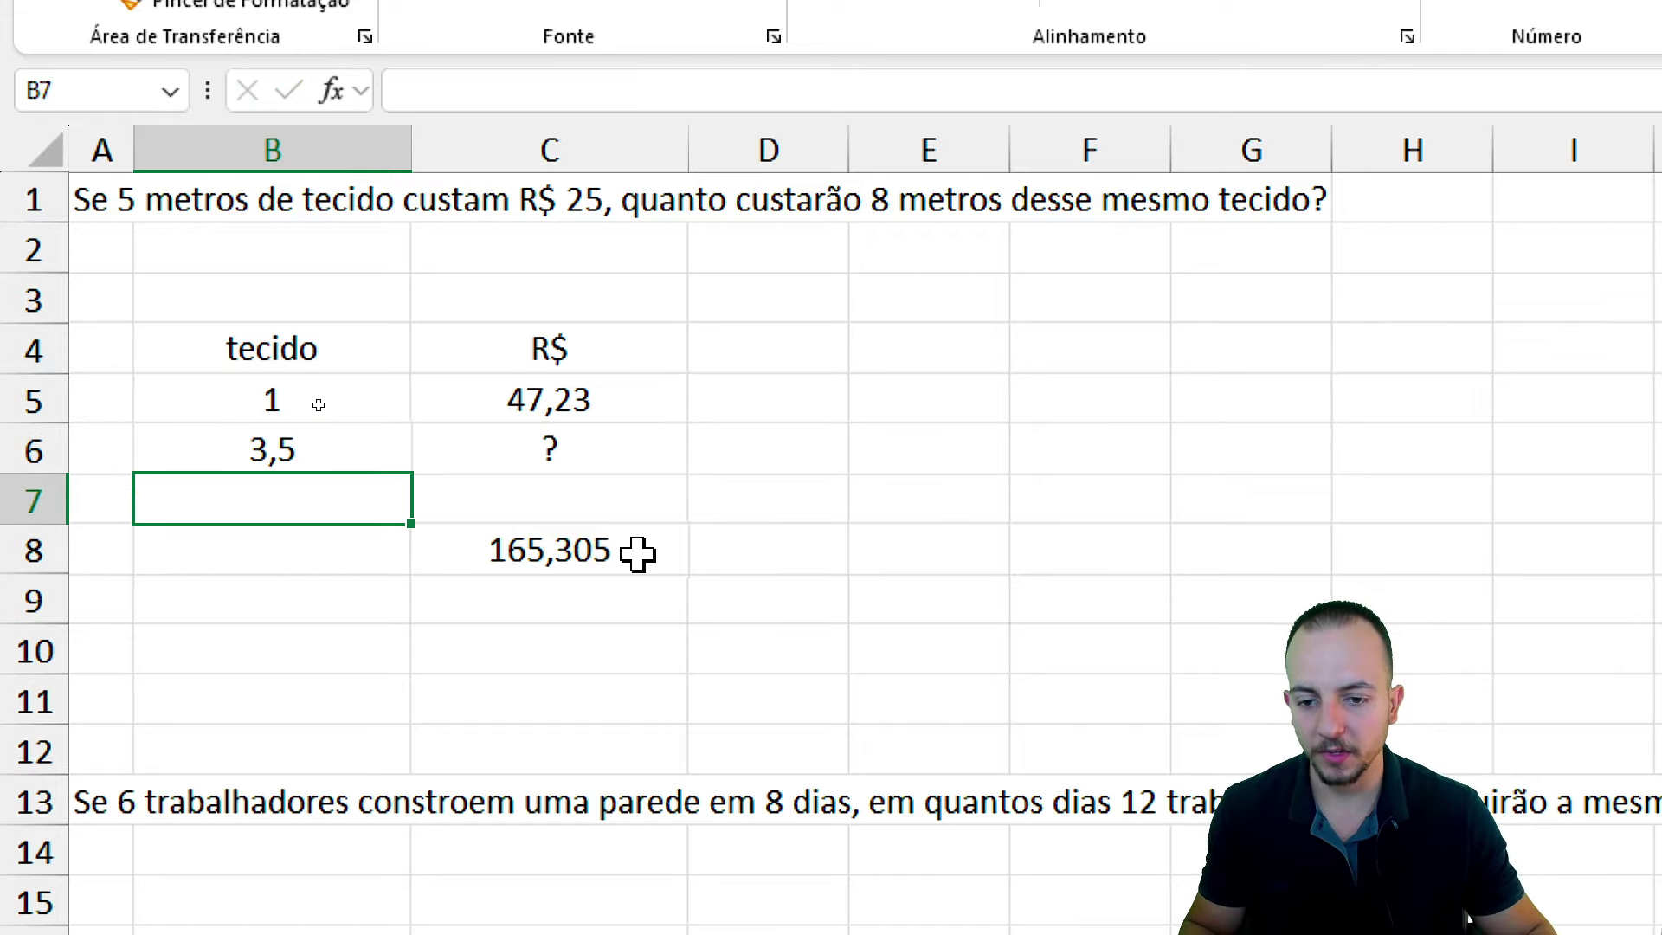
left_click(531, 556)
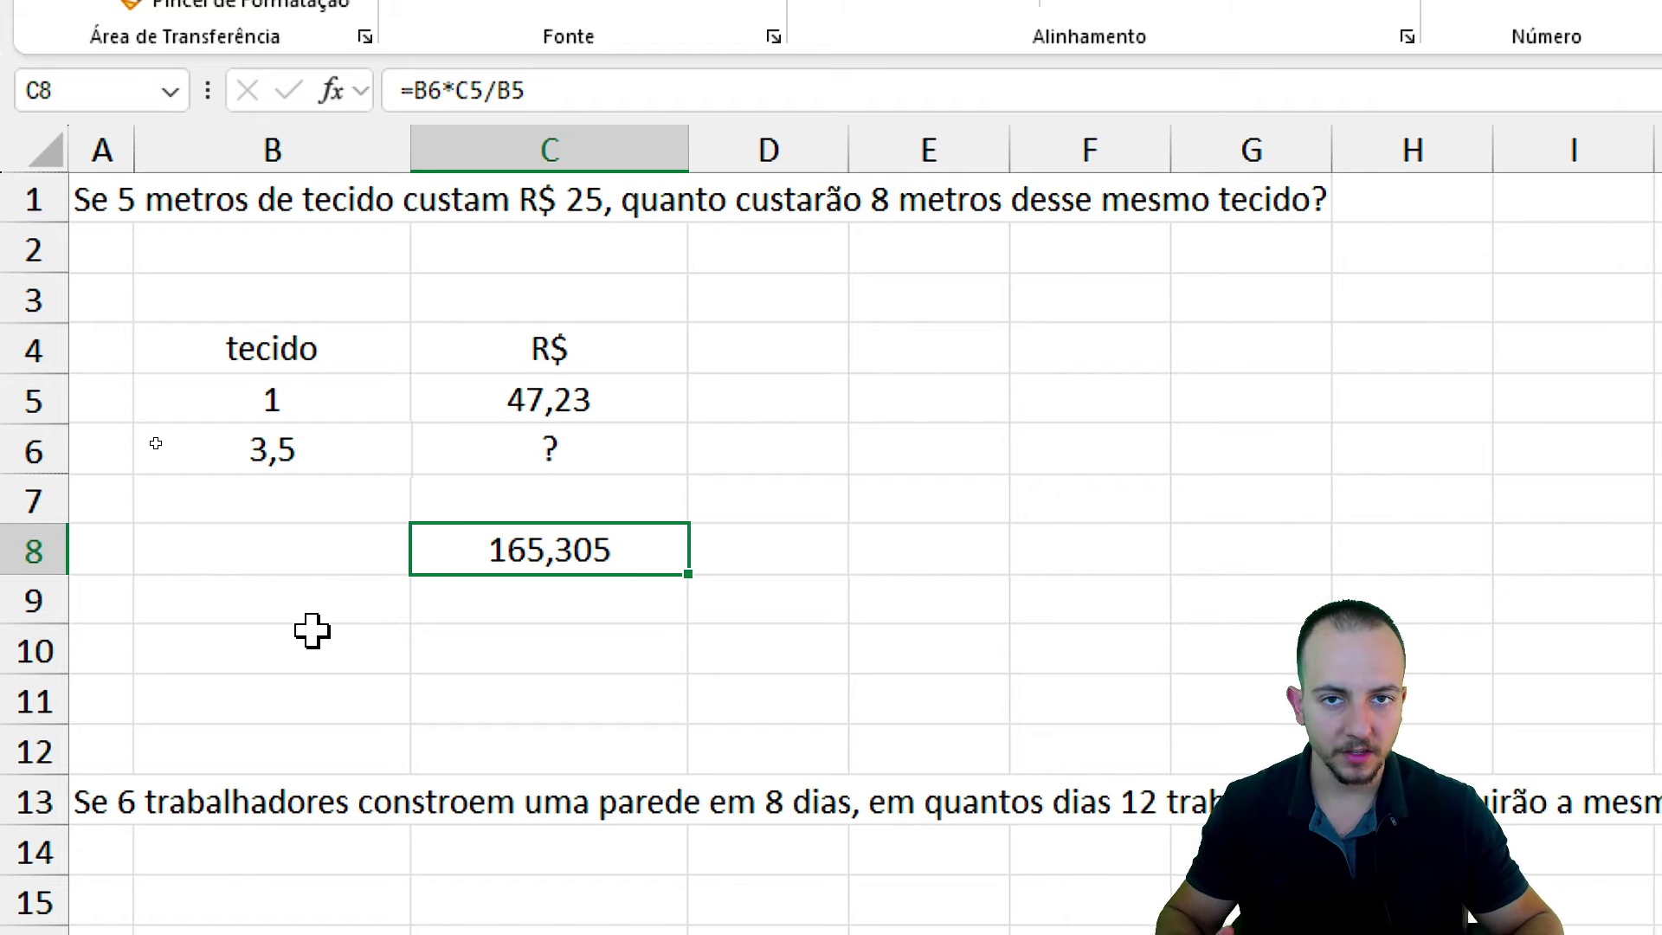
- Create the workers table headers trabalhadores and dias with 6 workers and 8 days
scroll(294, 735, "down", 2)
scroll(355, 818, "down", 2)
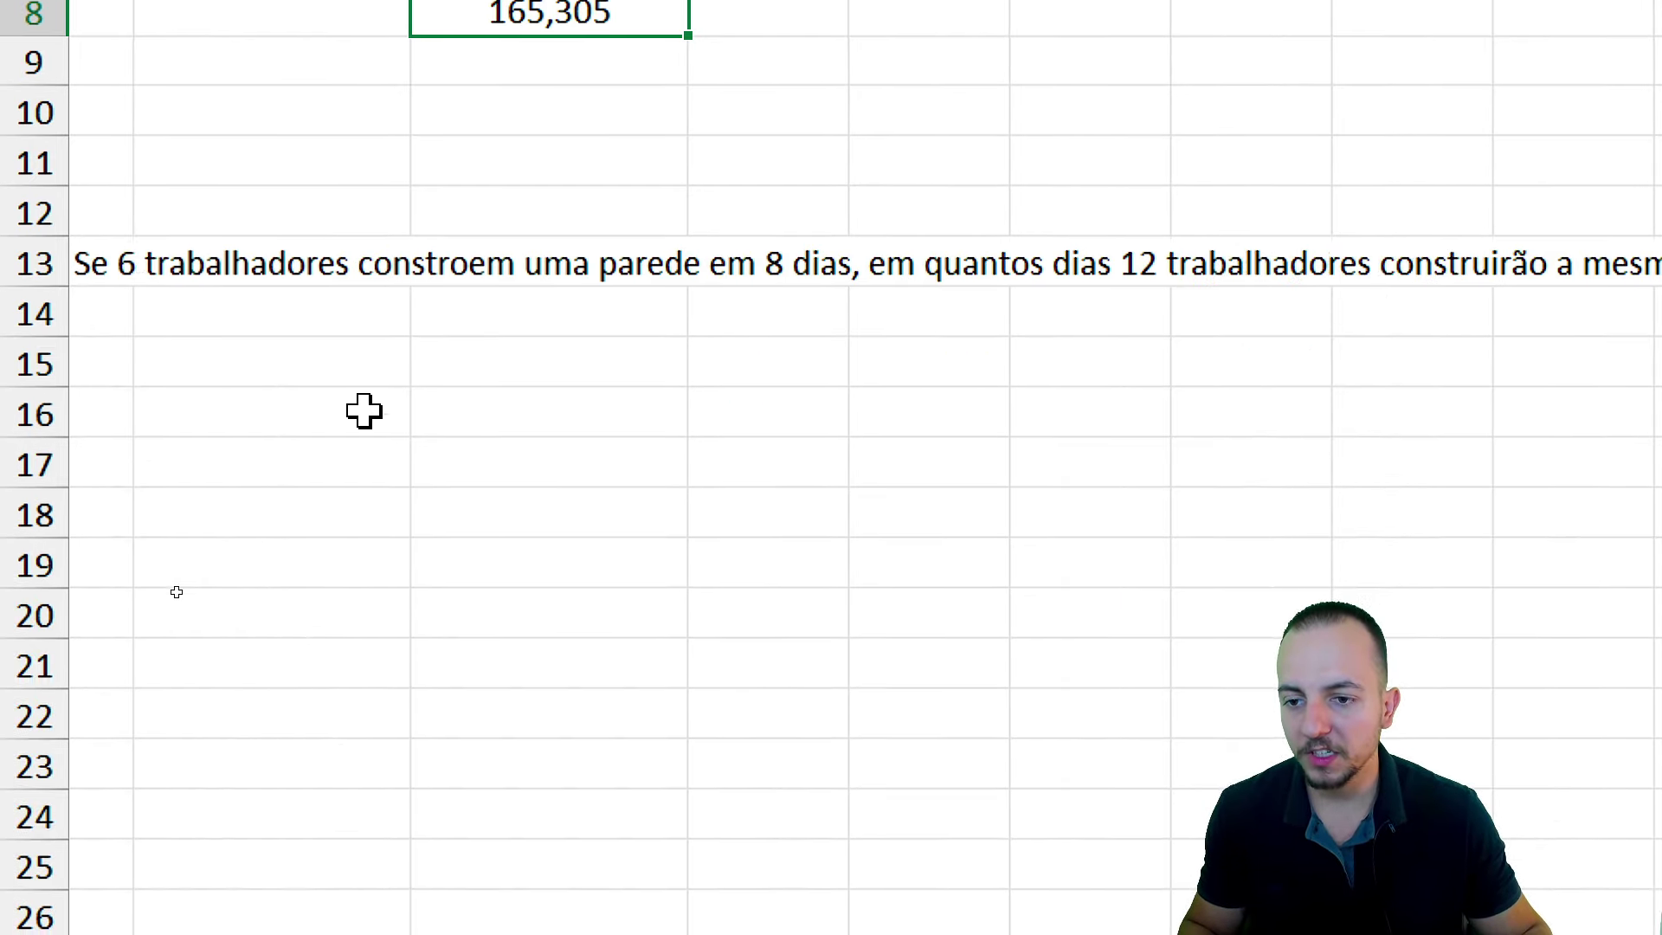
left_click(334, 370)
left_click(323, 408)
type("trabalhado")
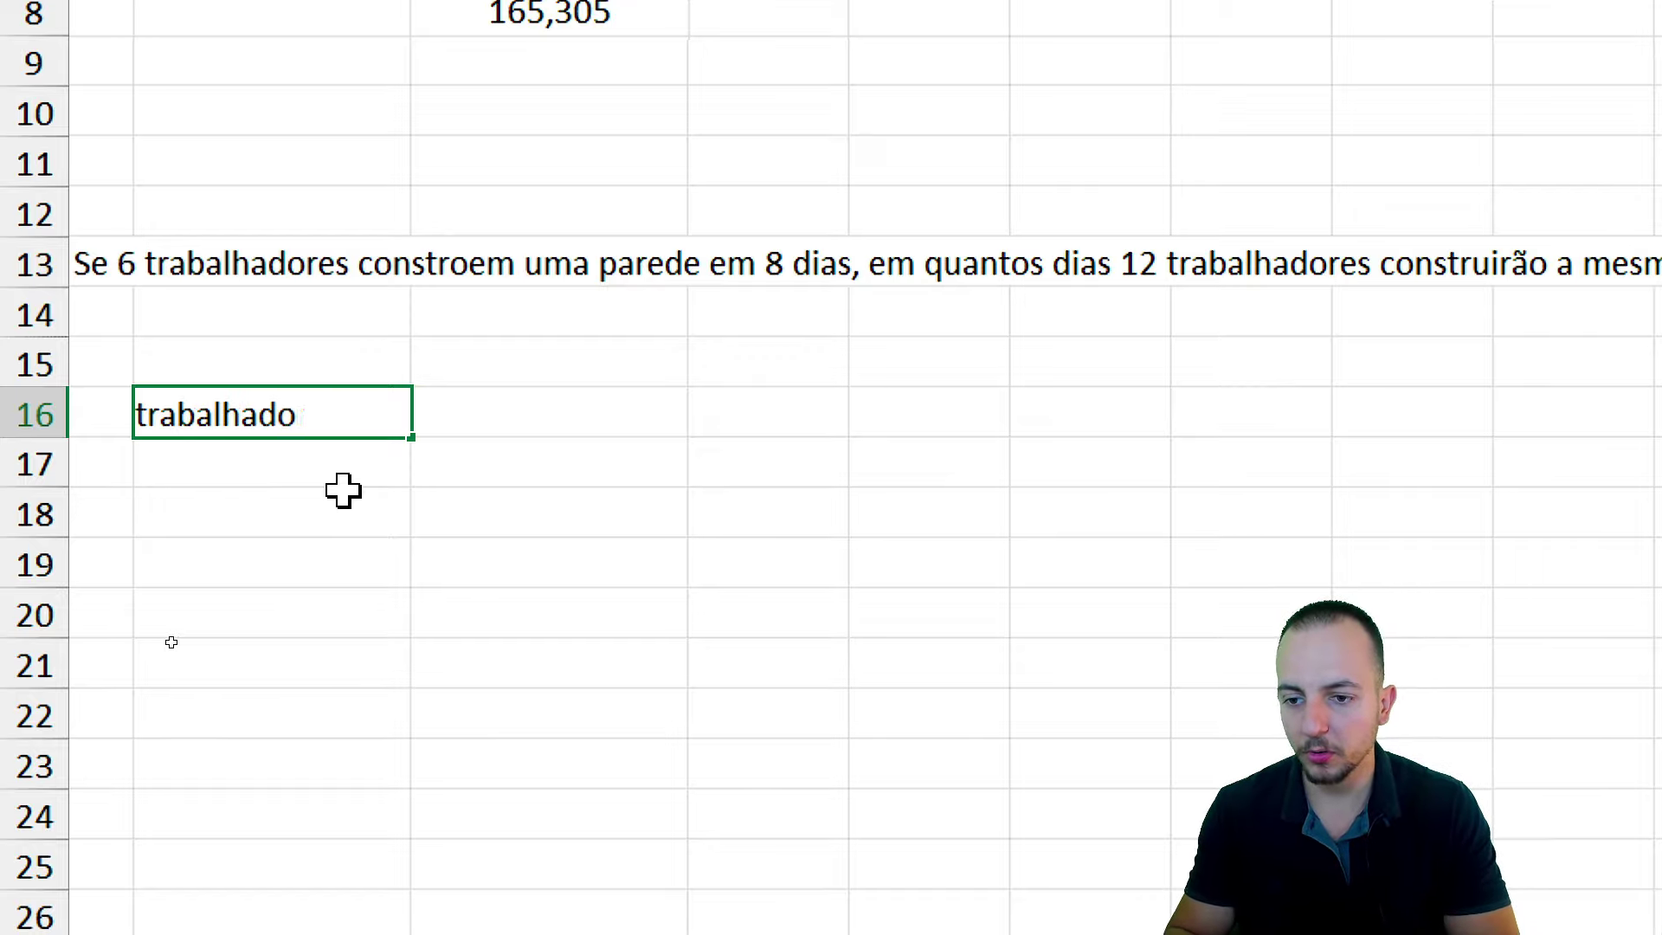
type("res")
key("Tab")
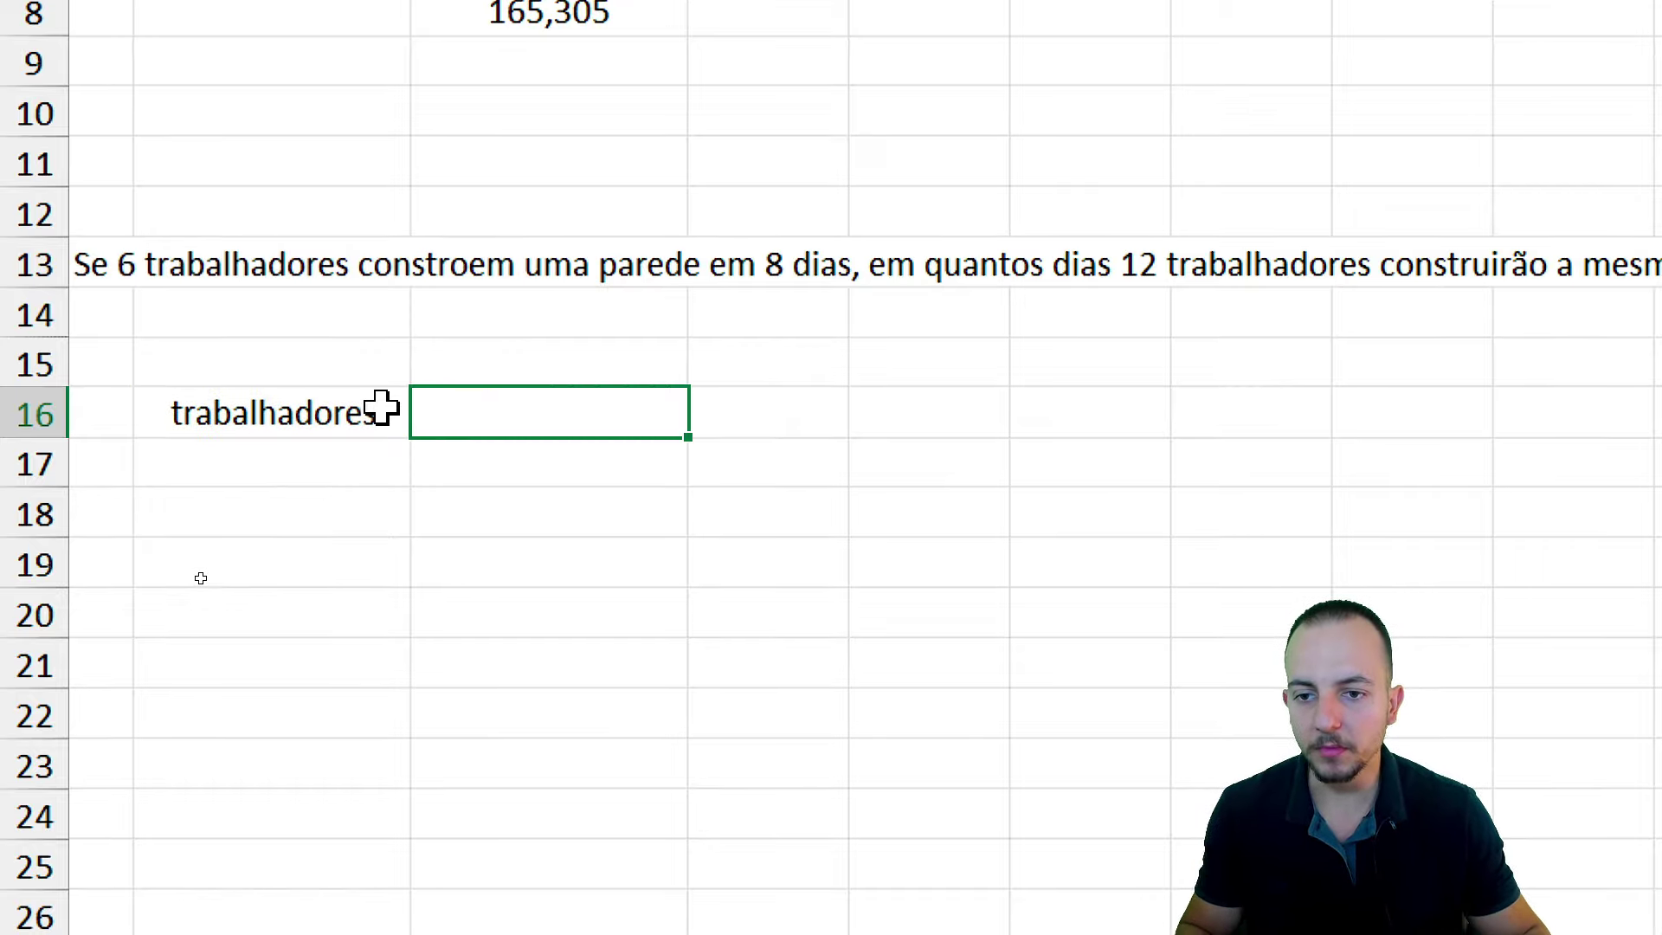
left_click(294, 449)
type("6")
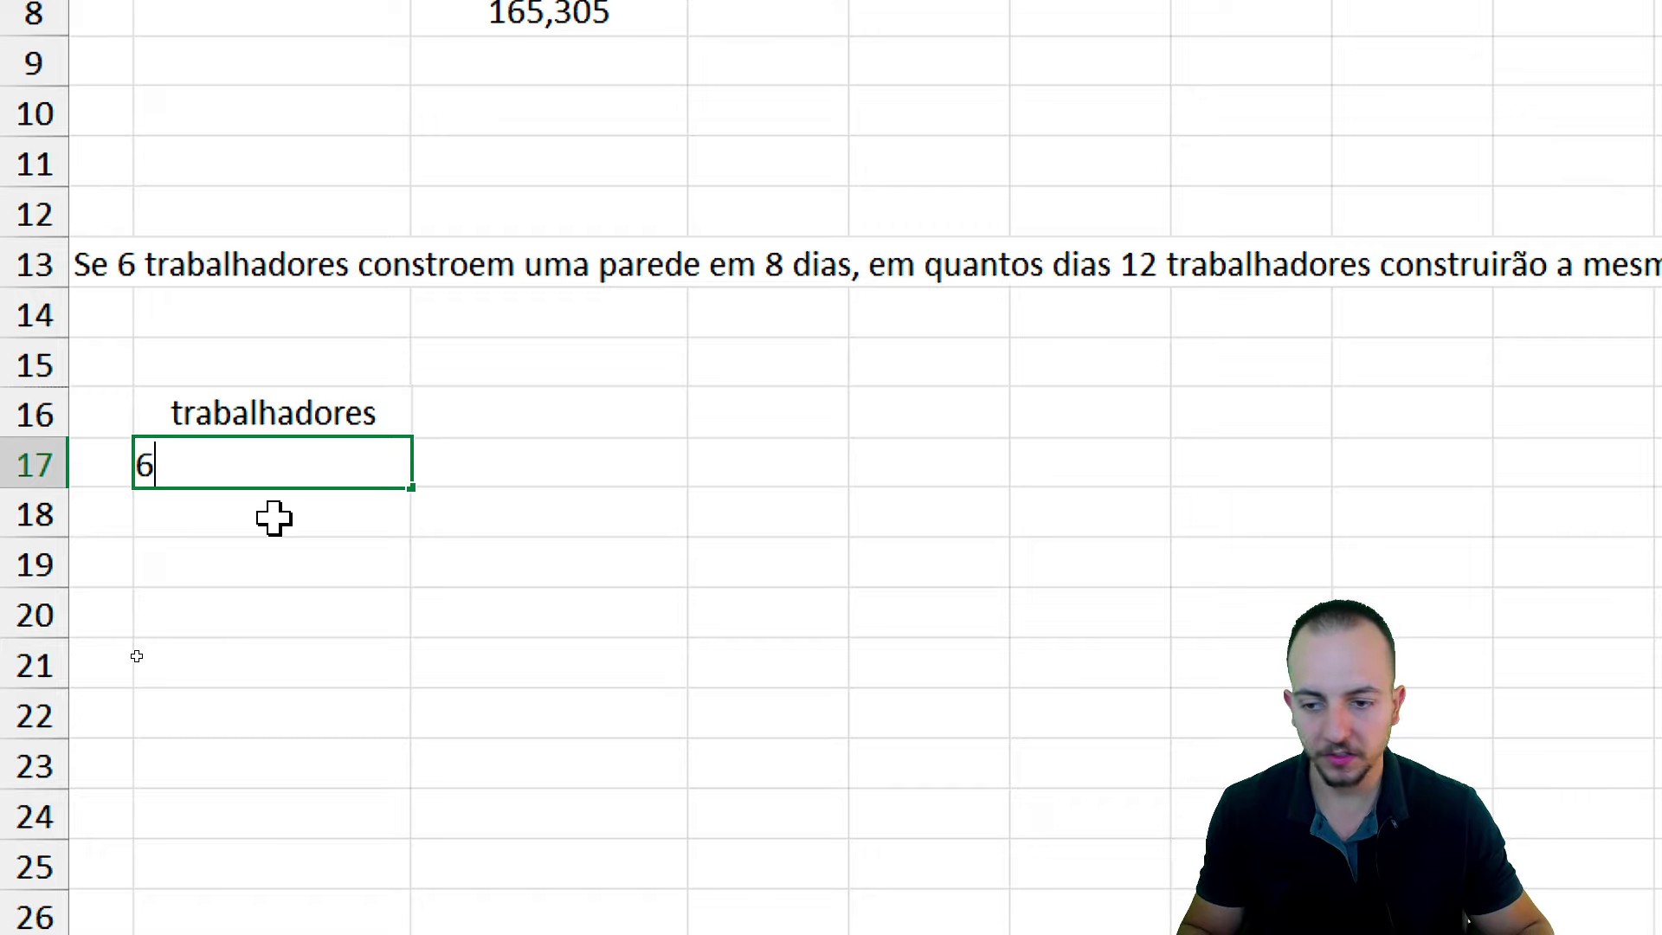
left_click(608, 404)
type("dias")
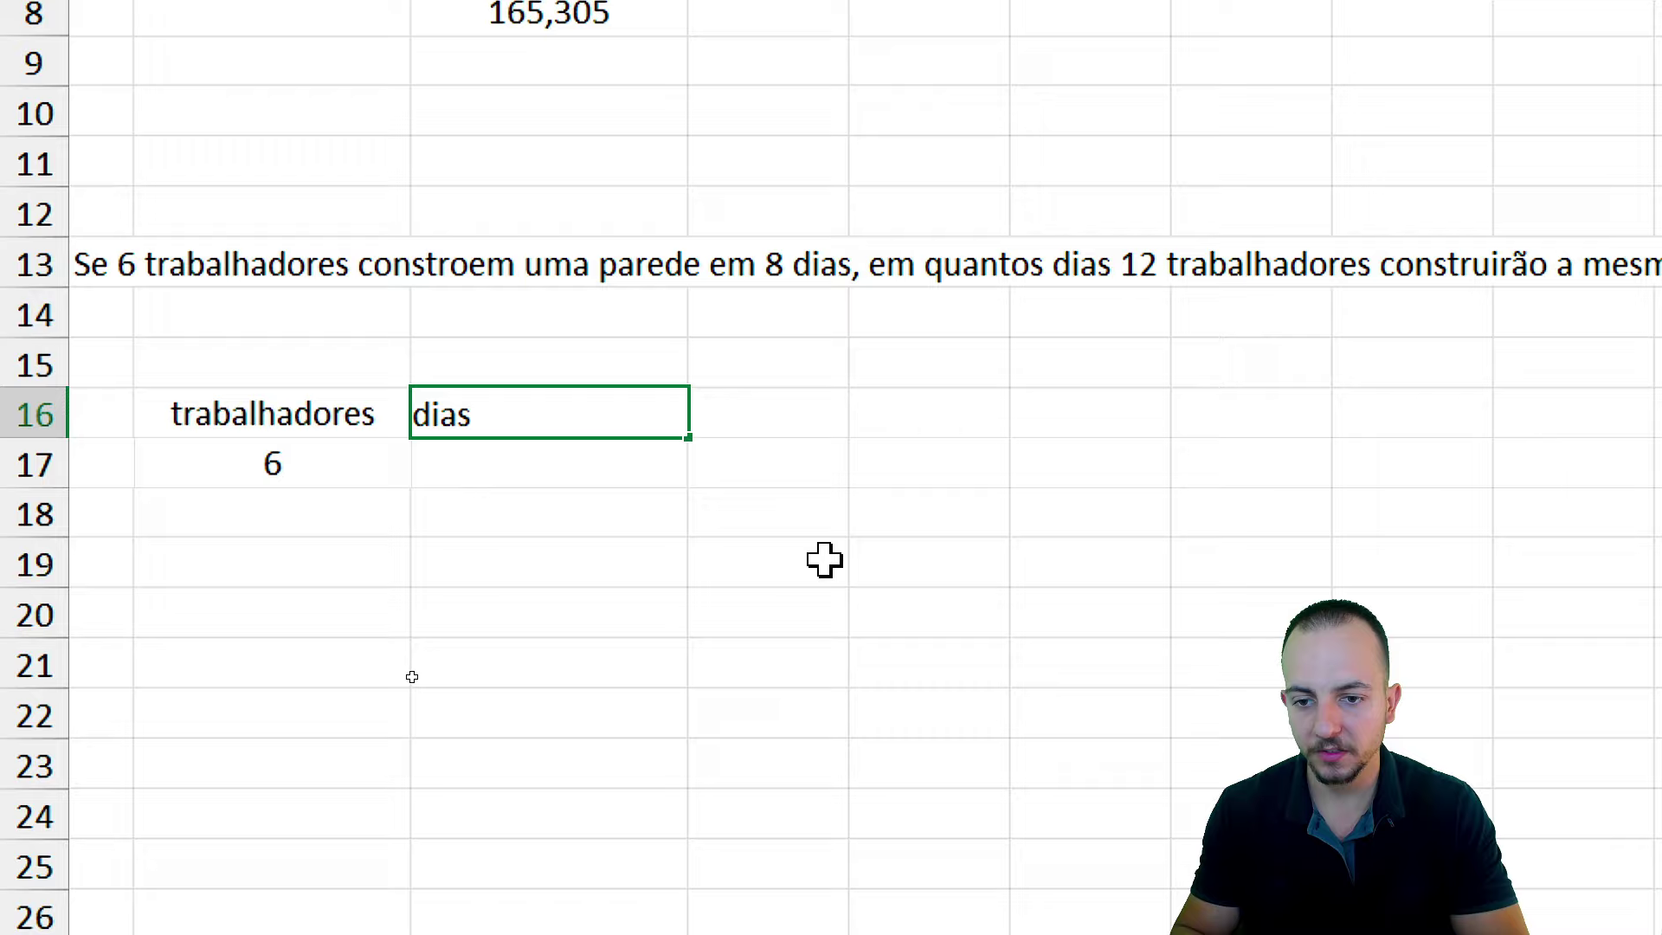
key("Return")
type("8")
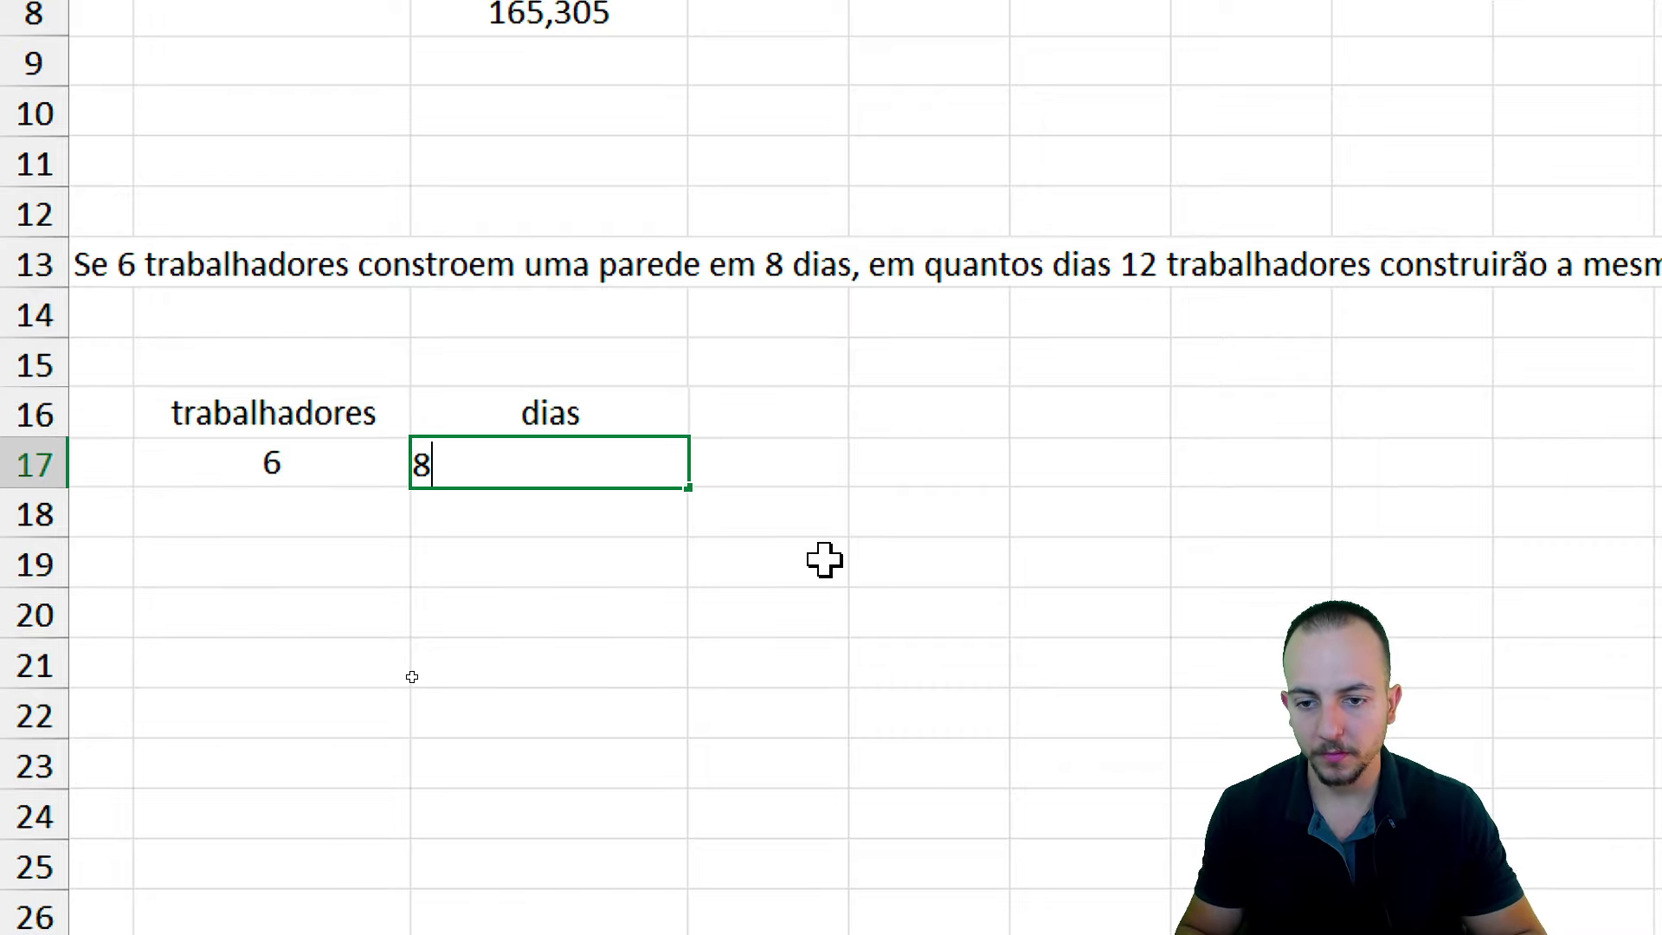
key("Return")
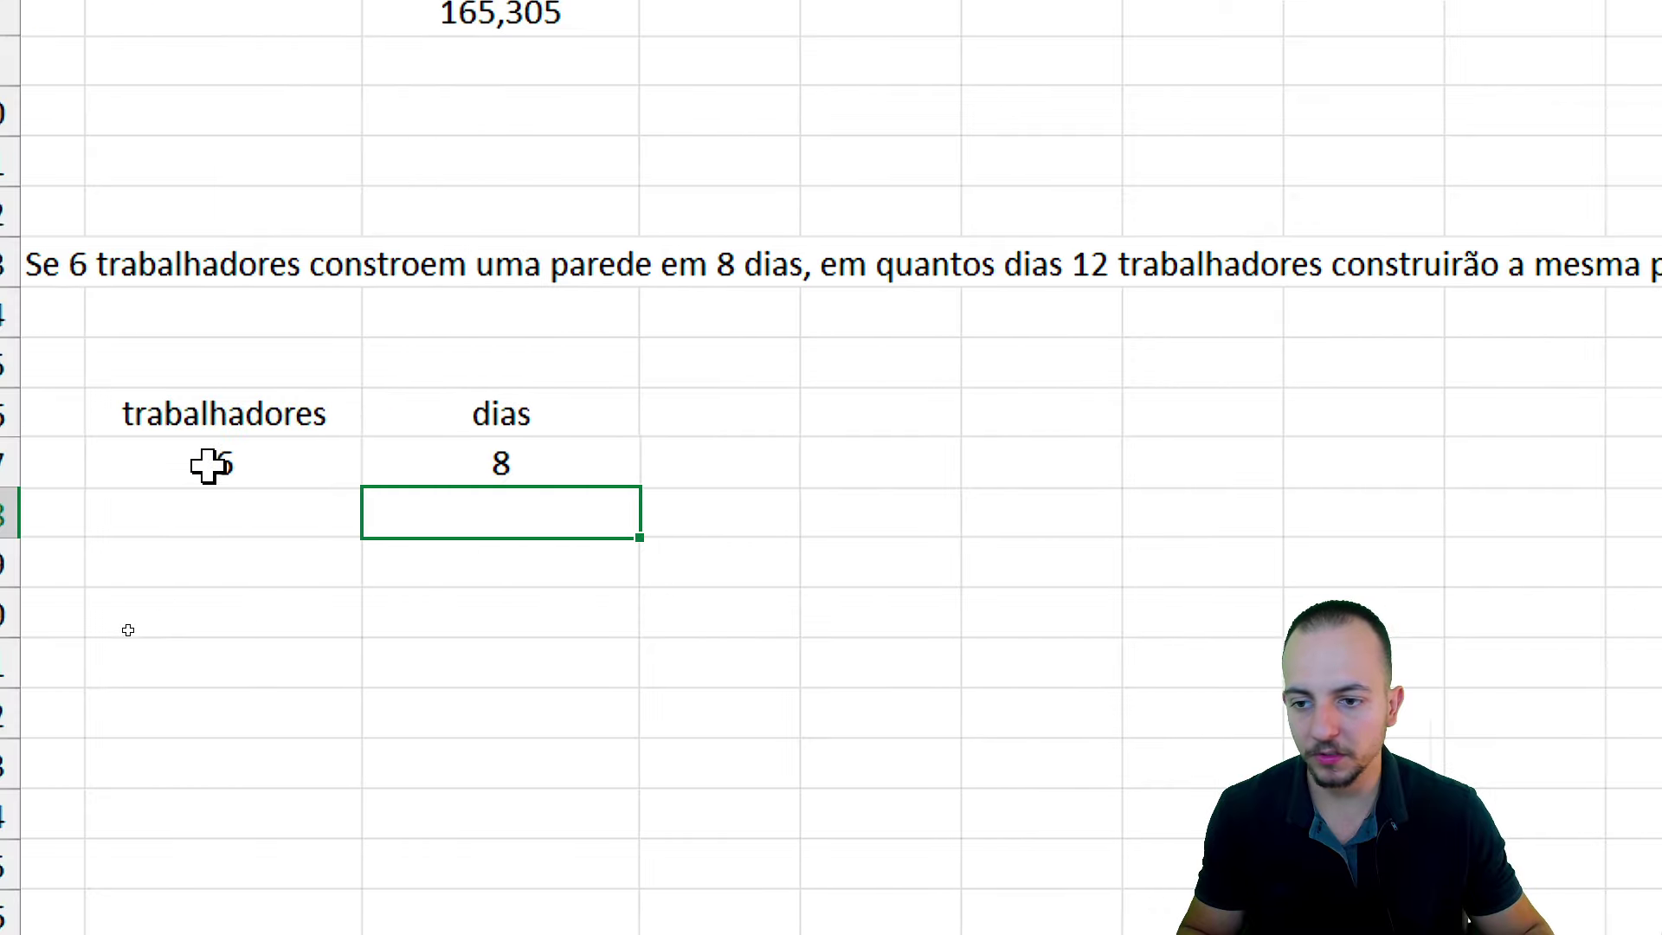
- Add the second row: 12 workers and ? for the unknown days
left_click(281, 508)
type("12")
key("Return")
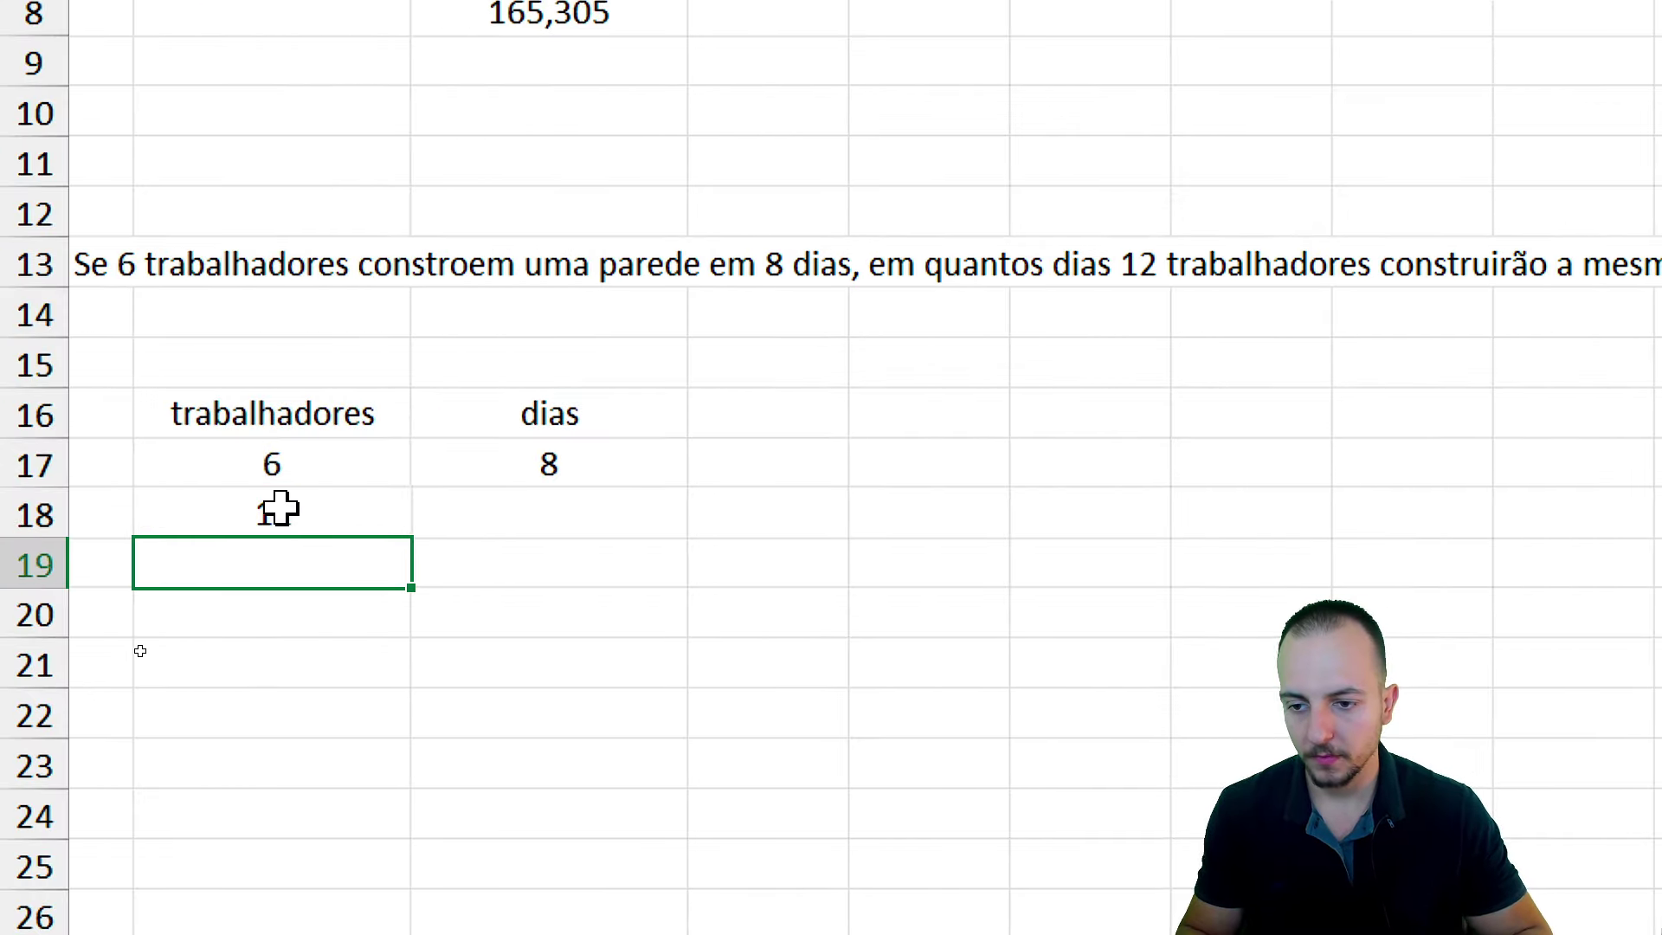
scroll(363, 549, "right", 2)
scroll(1453, 393, "right", 3)
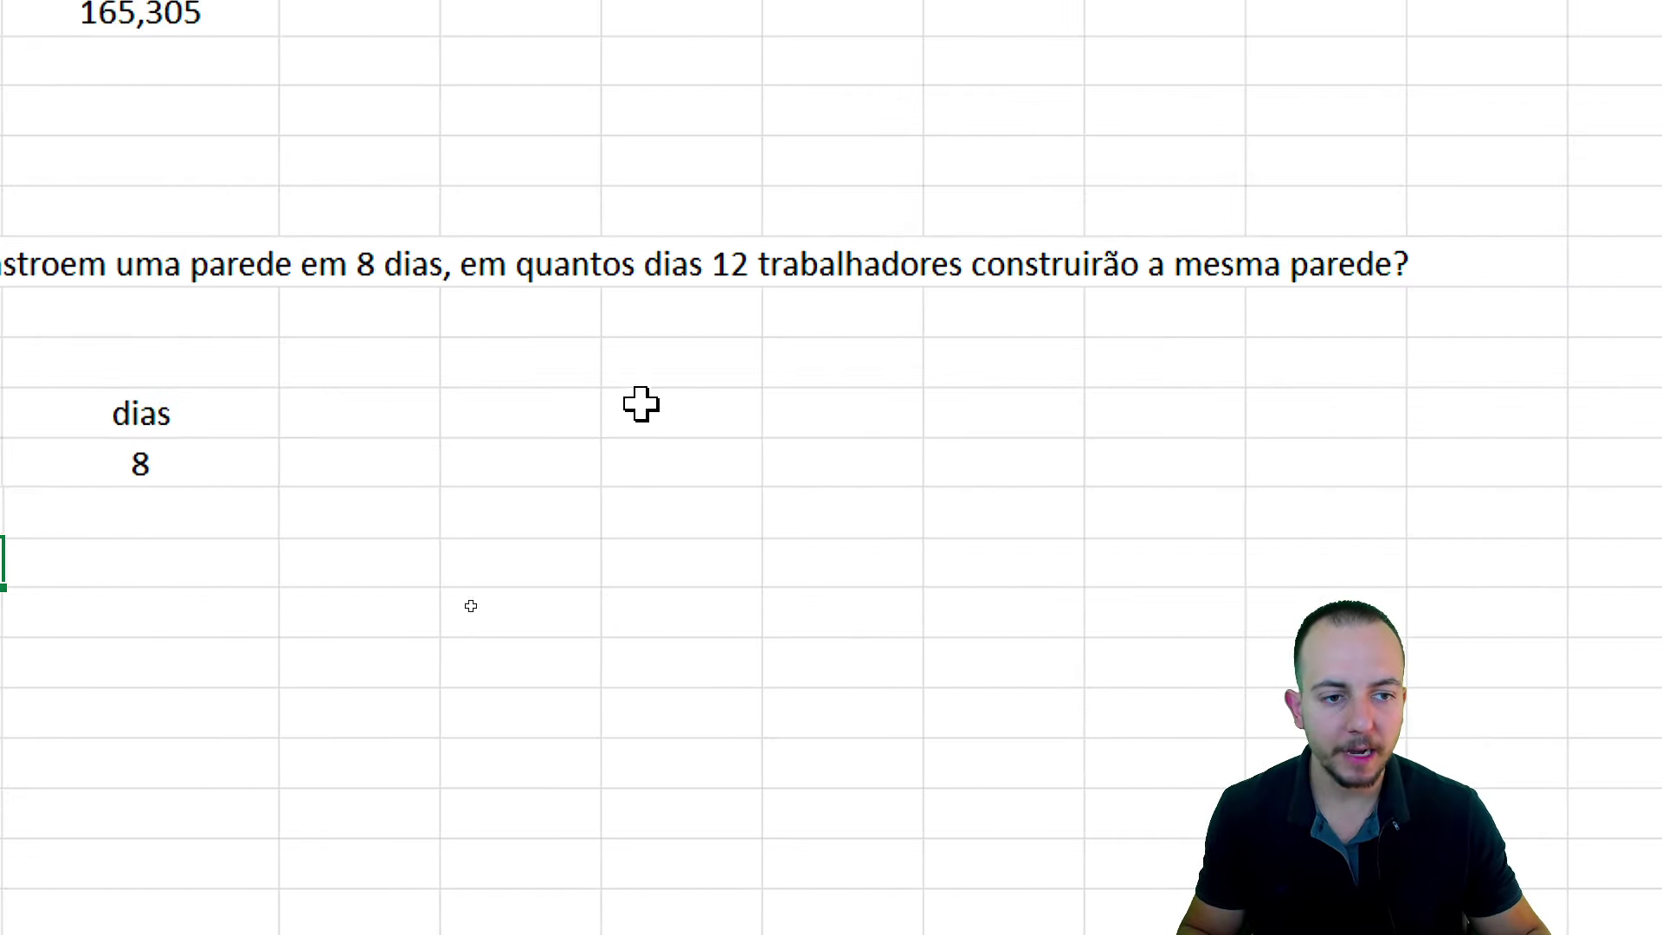
left_click_drag(561, 465, 501, 516)
left_click(501, 516)
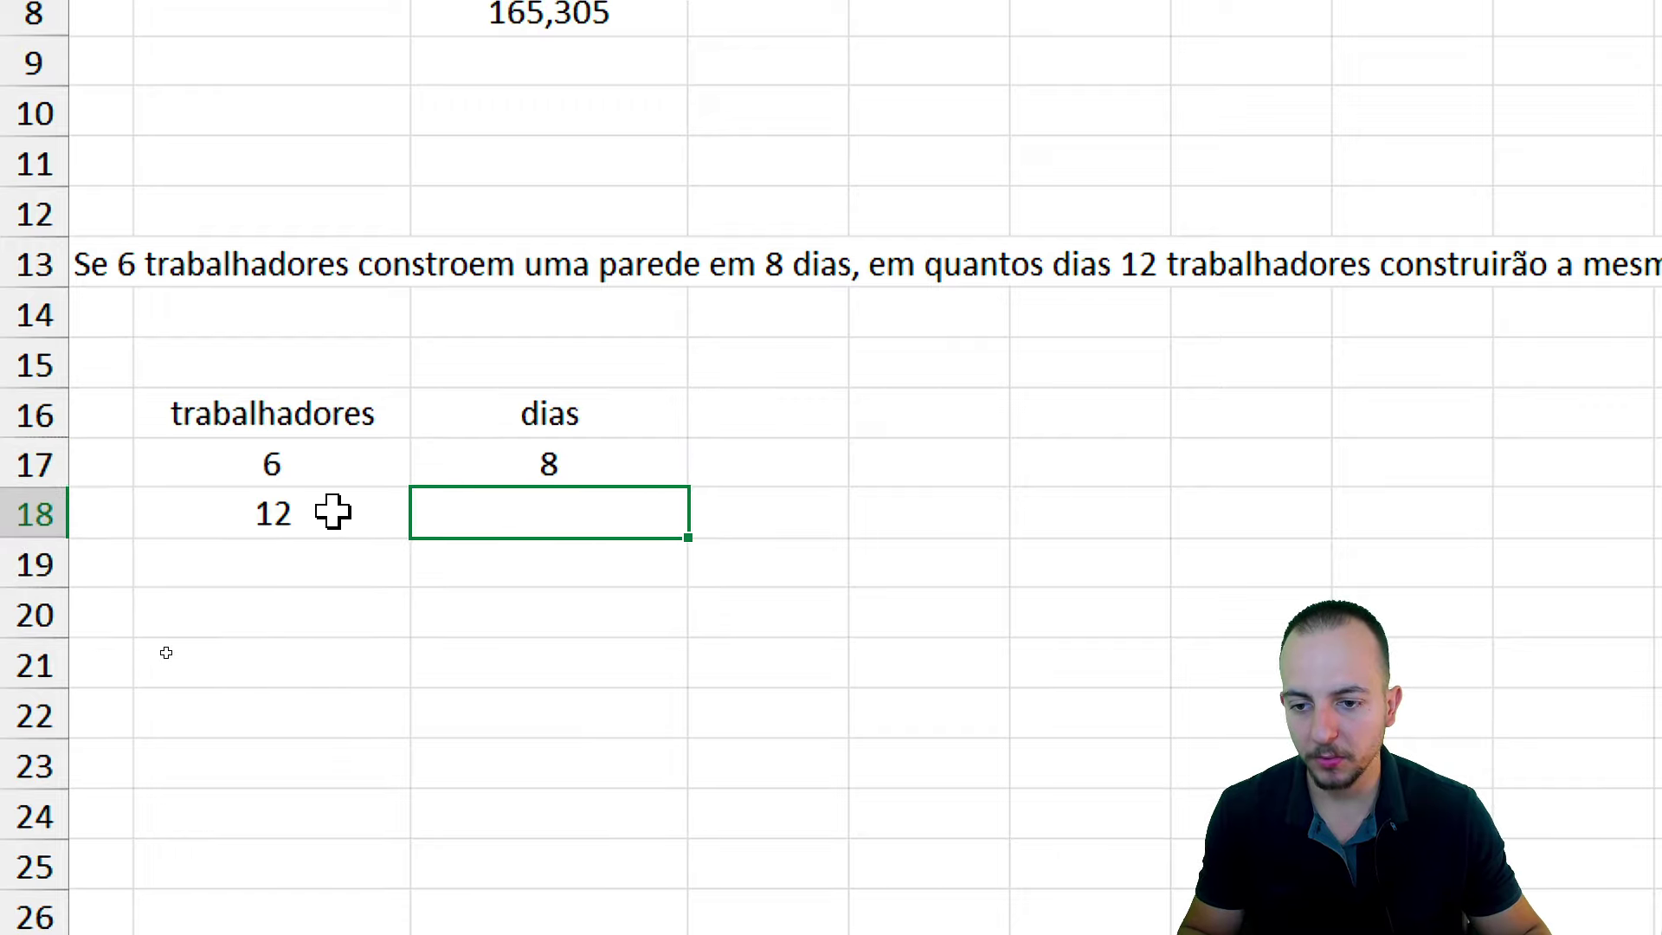
left_click_drag(334, 512, 511, 511)
left_click(460, 498)
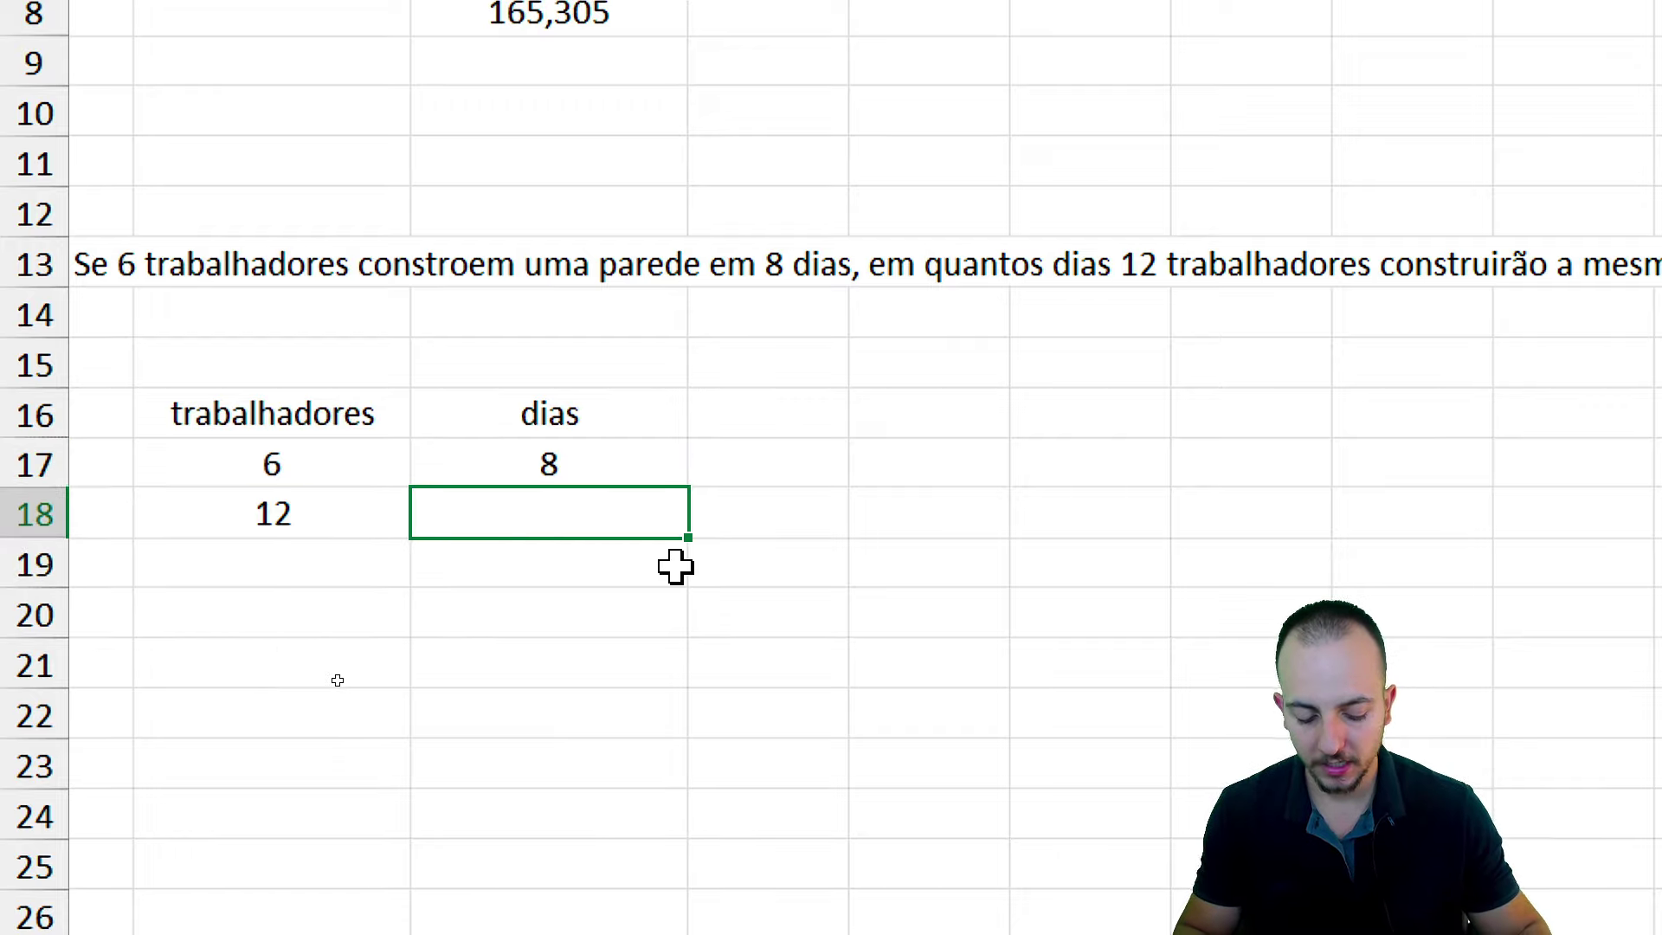
type("?")
key("Return")
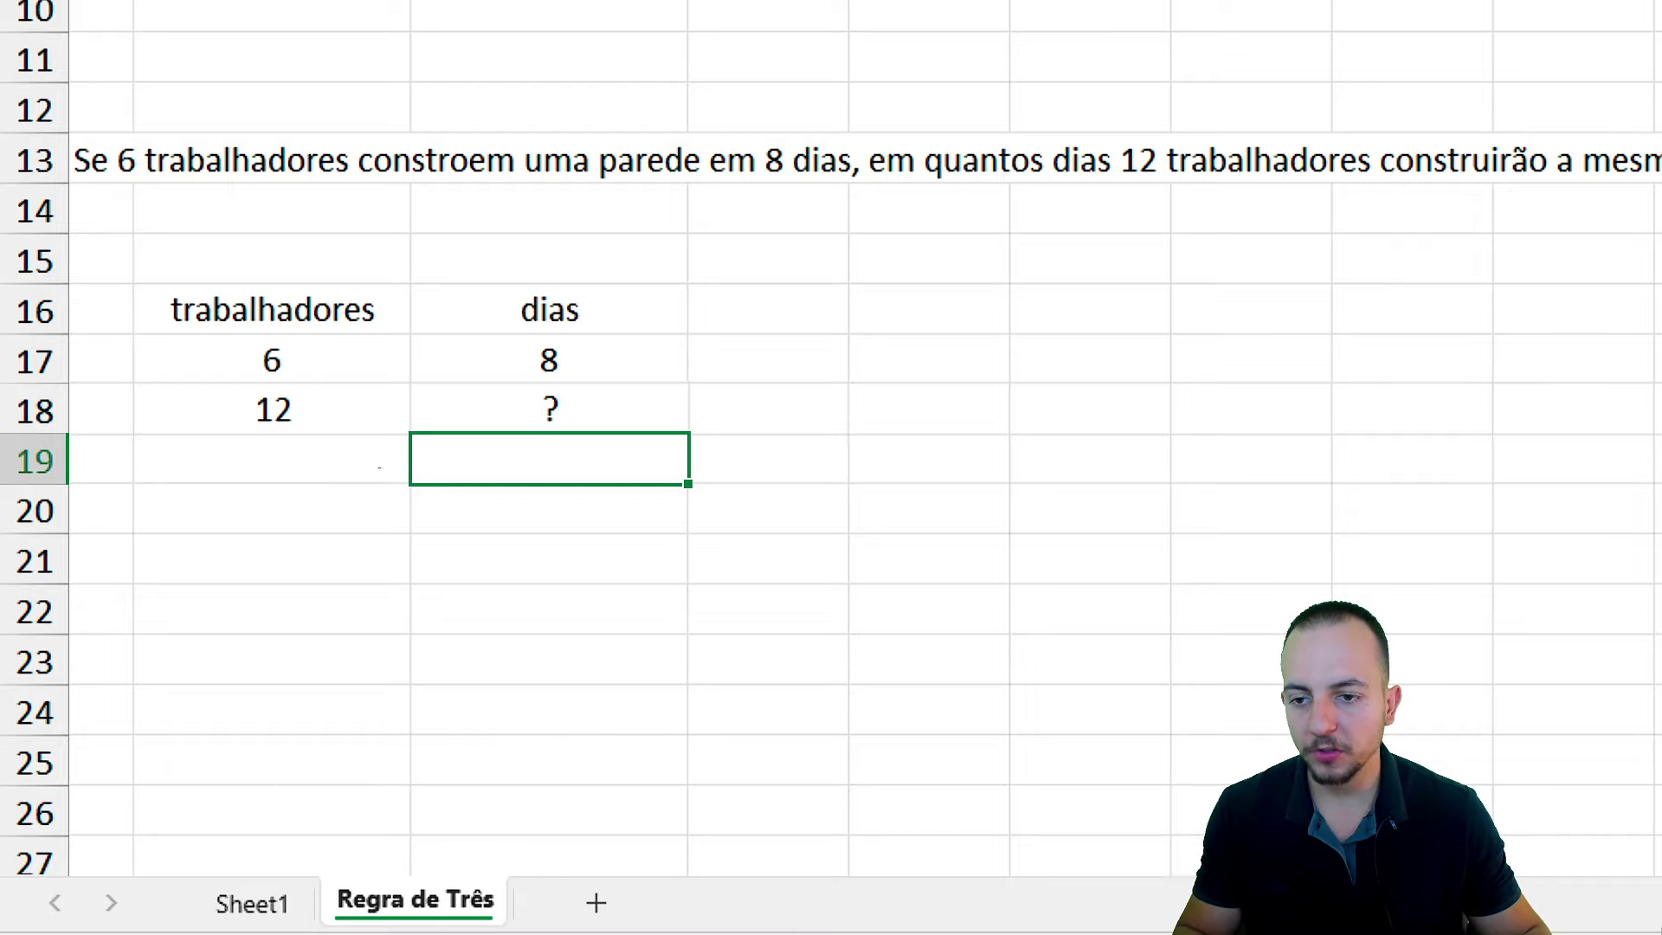
- Mark up the workers table and select B15 above trabalhadores for the invertido label
left_click_drag(245, 337, 303, 386)
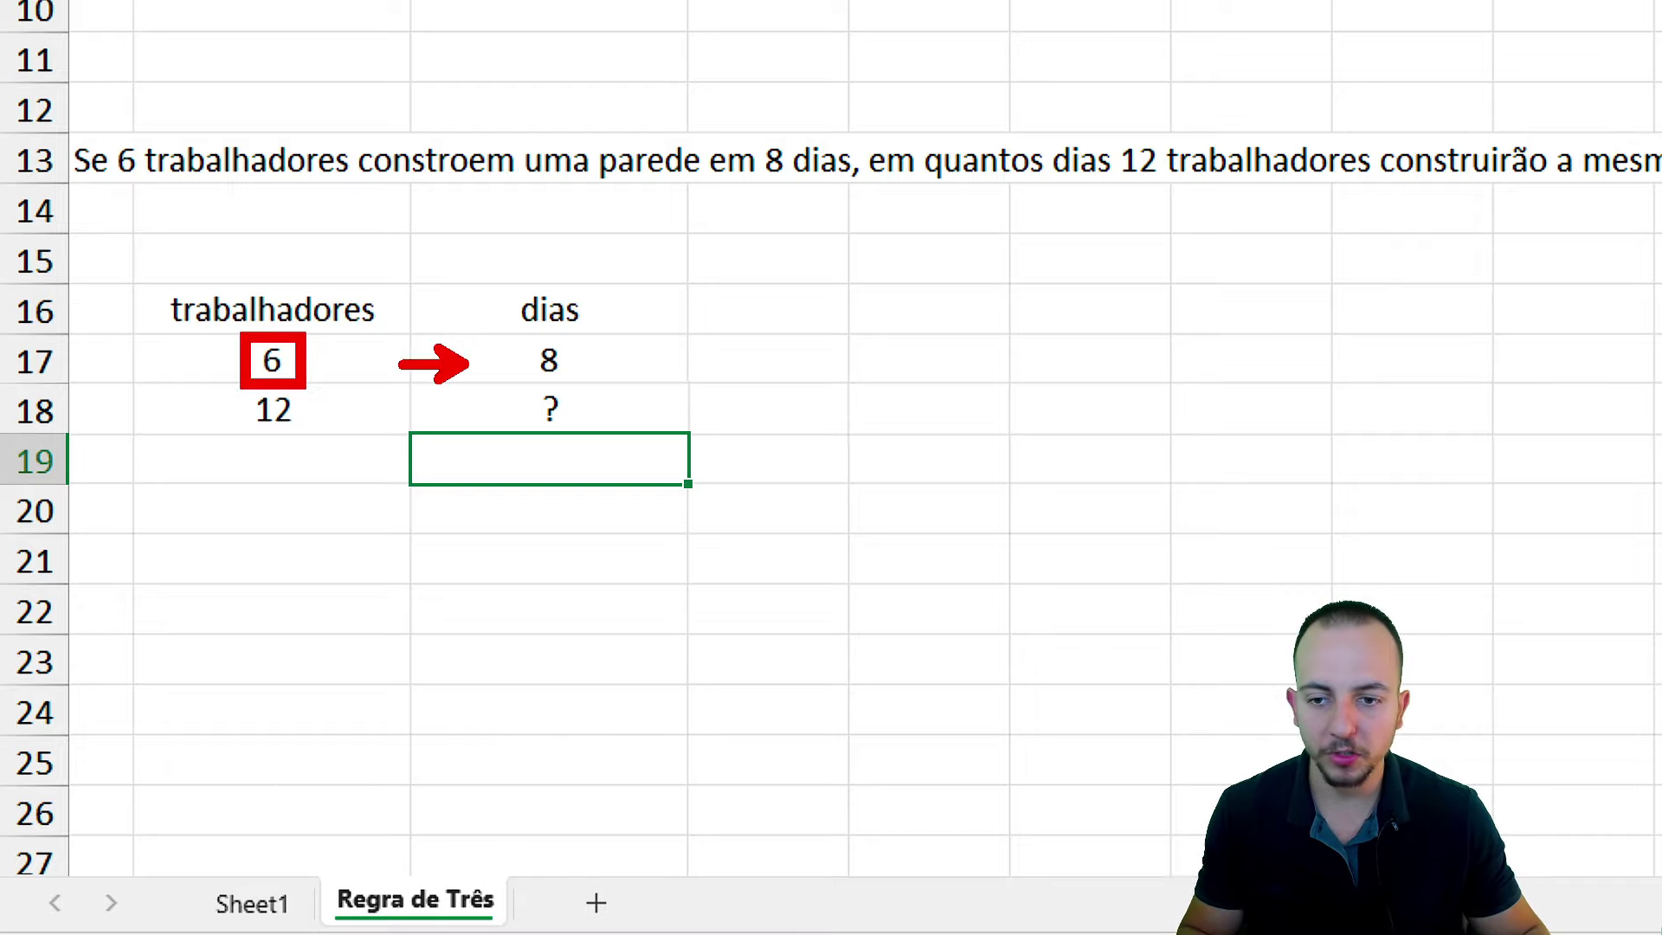
left_click_drag(517, 329, 570, 385)
mouse_move(216, 372)
left_mouse_down()
mouse_move(344, 448)
mouse_move(448, 410)
mouse_move(580, 432)
left_mouse_up()
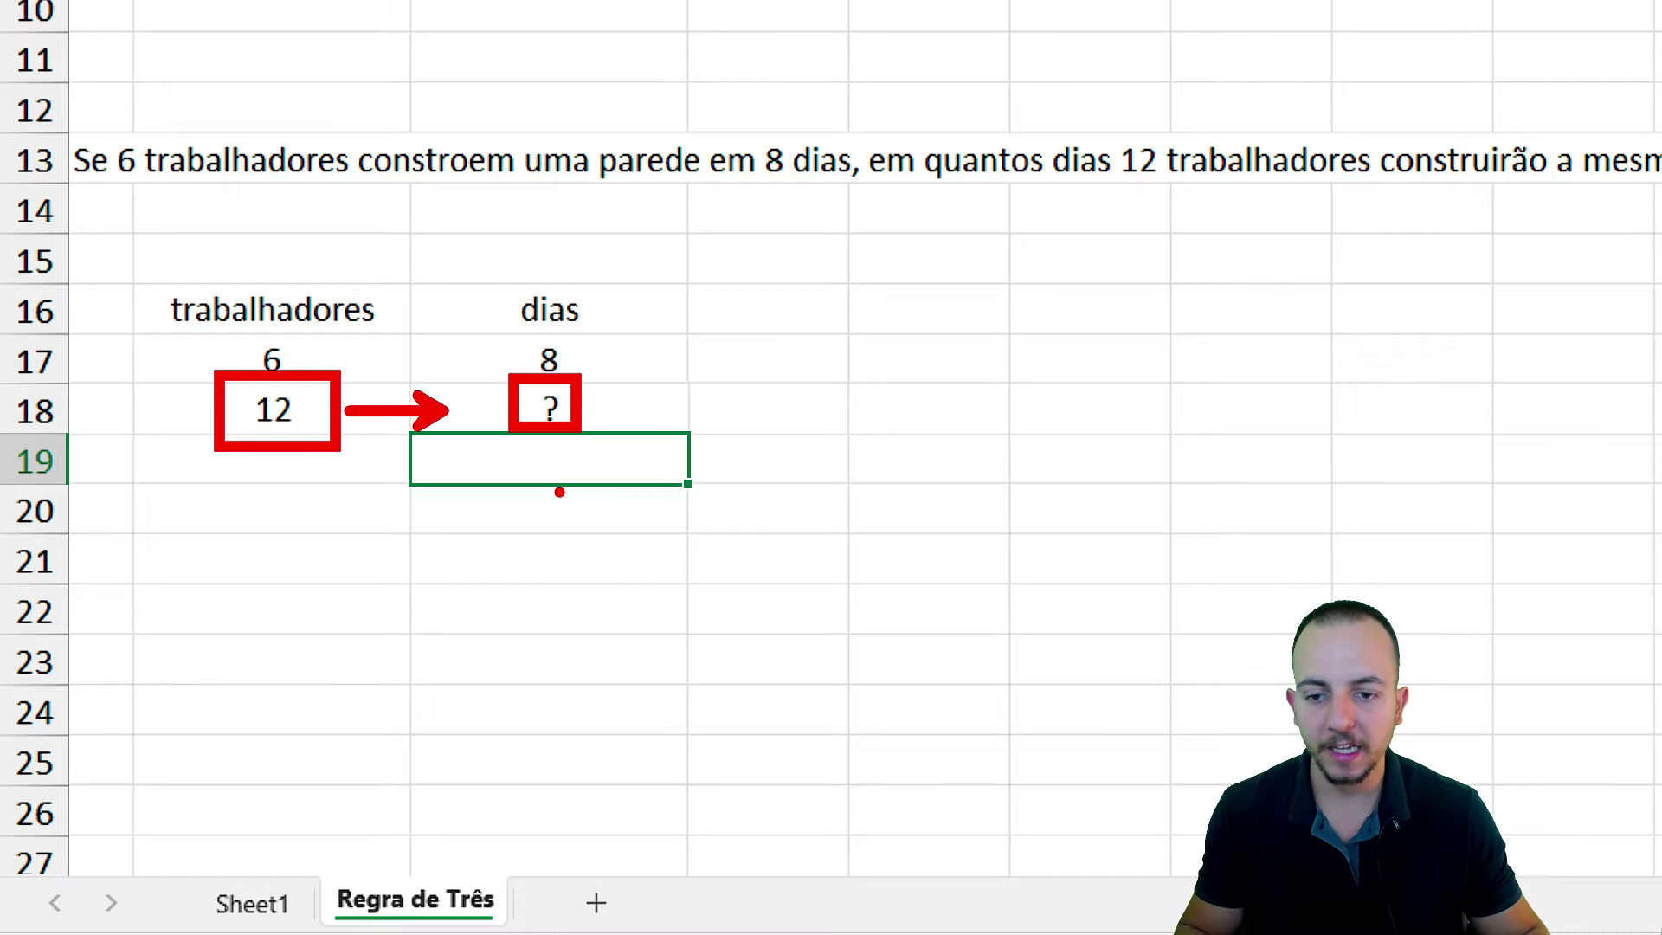
left_click(529, 560)
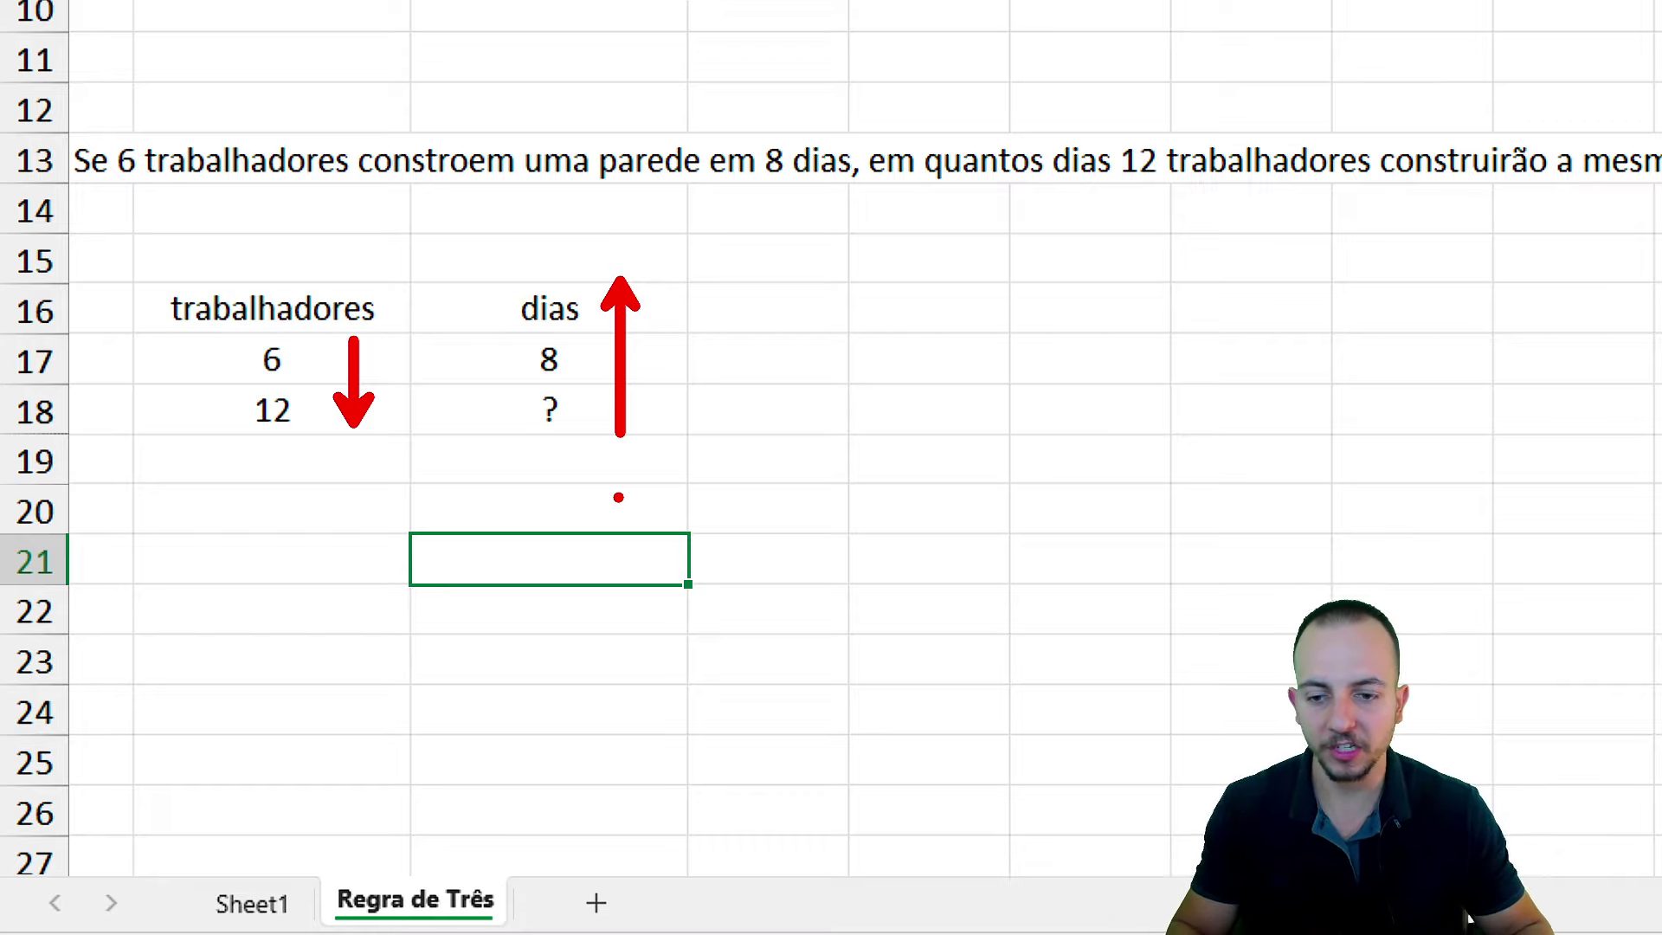
key("Escape")
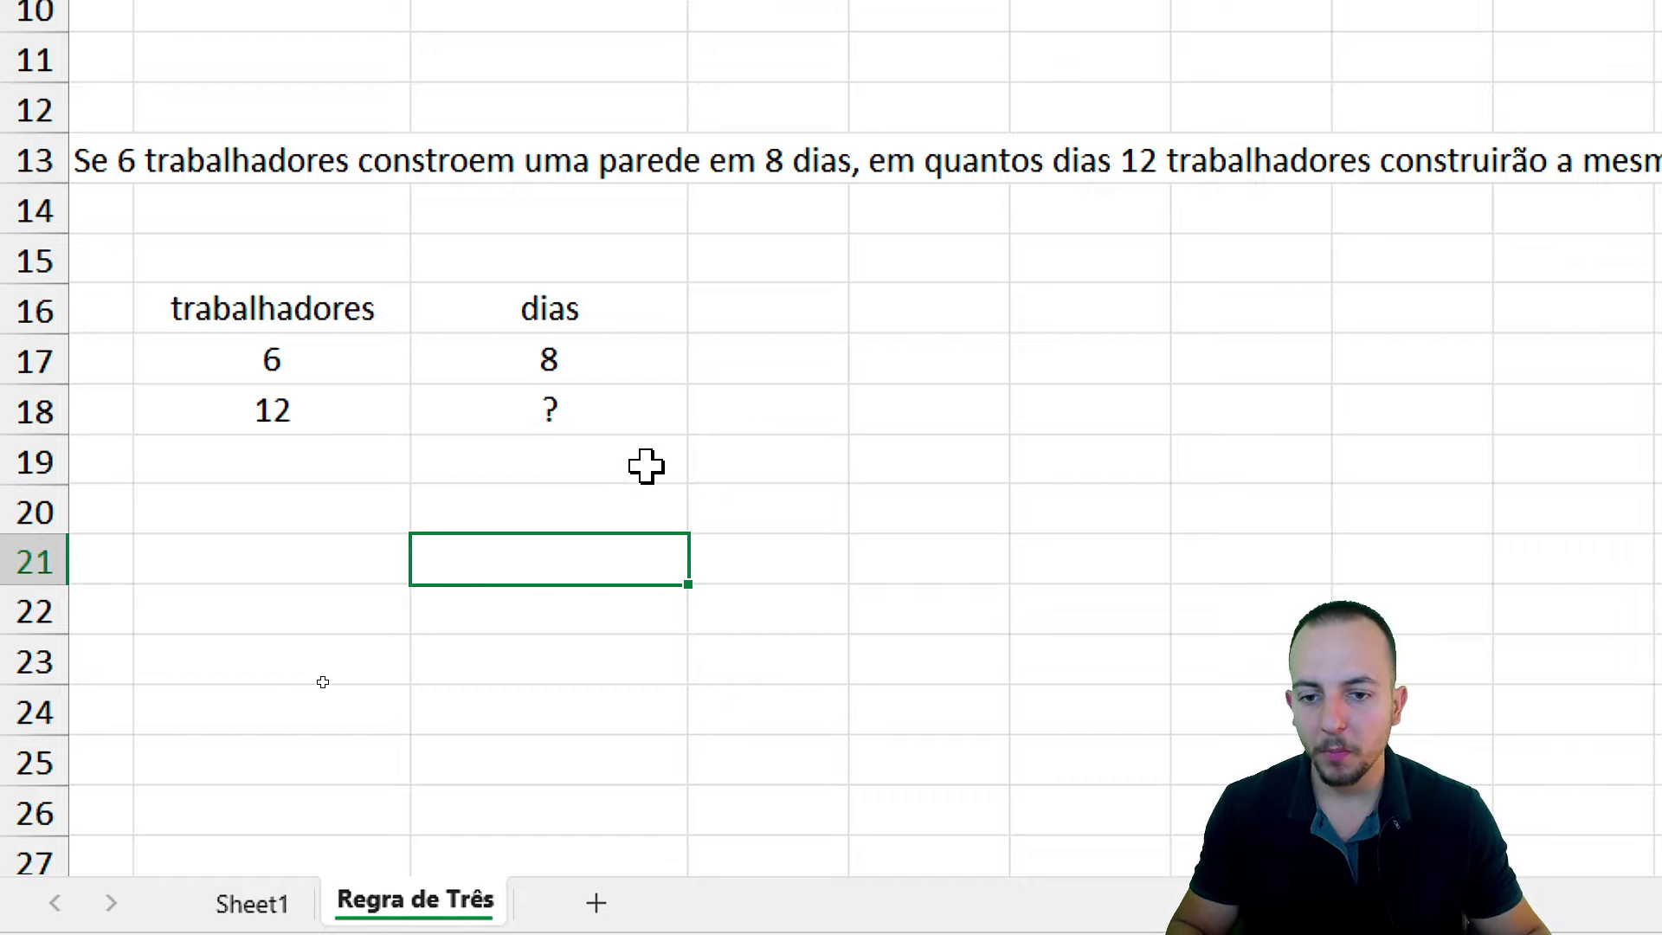
left_click_drag(519, 329, 516, 327)
left_click_drag(616, 521, 585, 454)
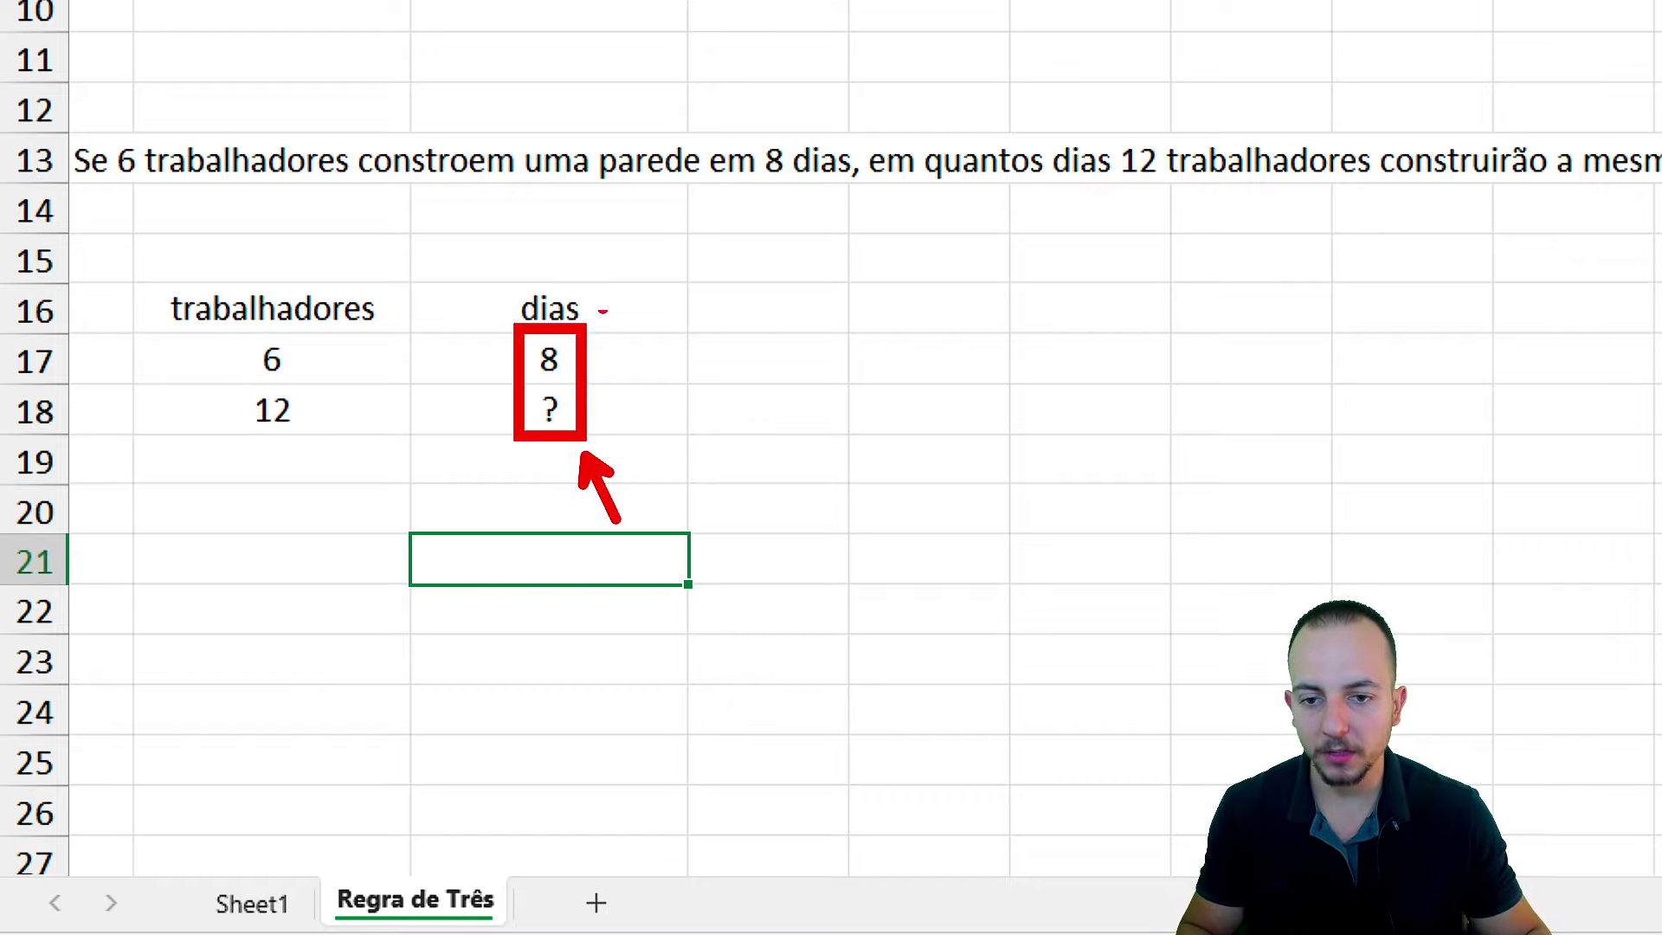
mouse_move(594, 264)
left_mouse_down()
mouse_move(503, 339)
mouse_move(523, 275)
mouse_move(283, 267)
left_mouse_up()
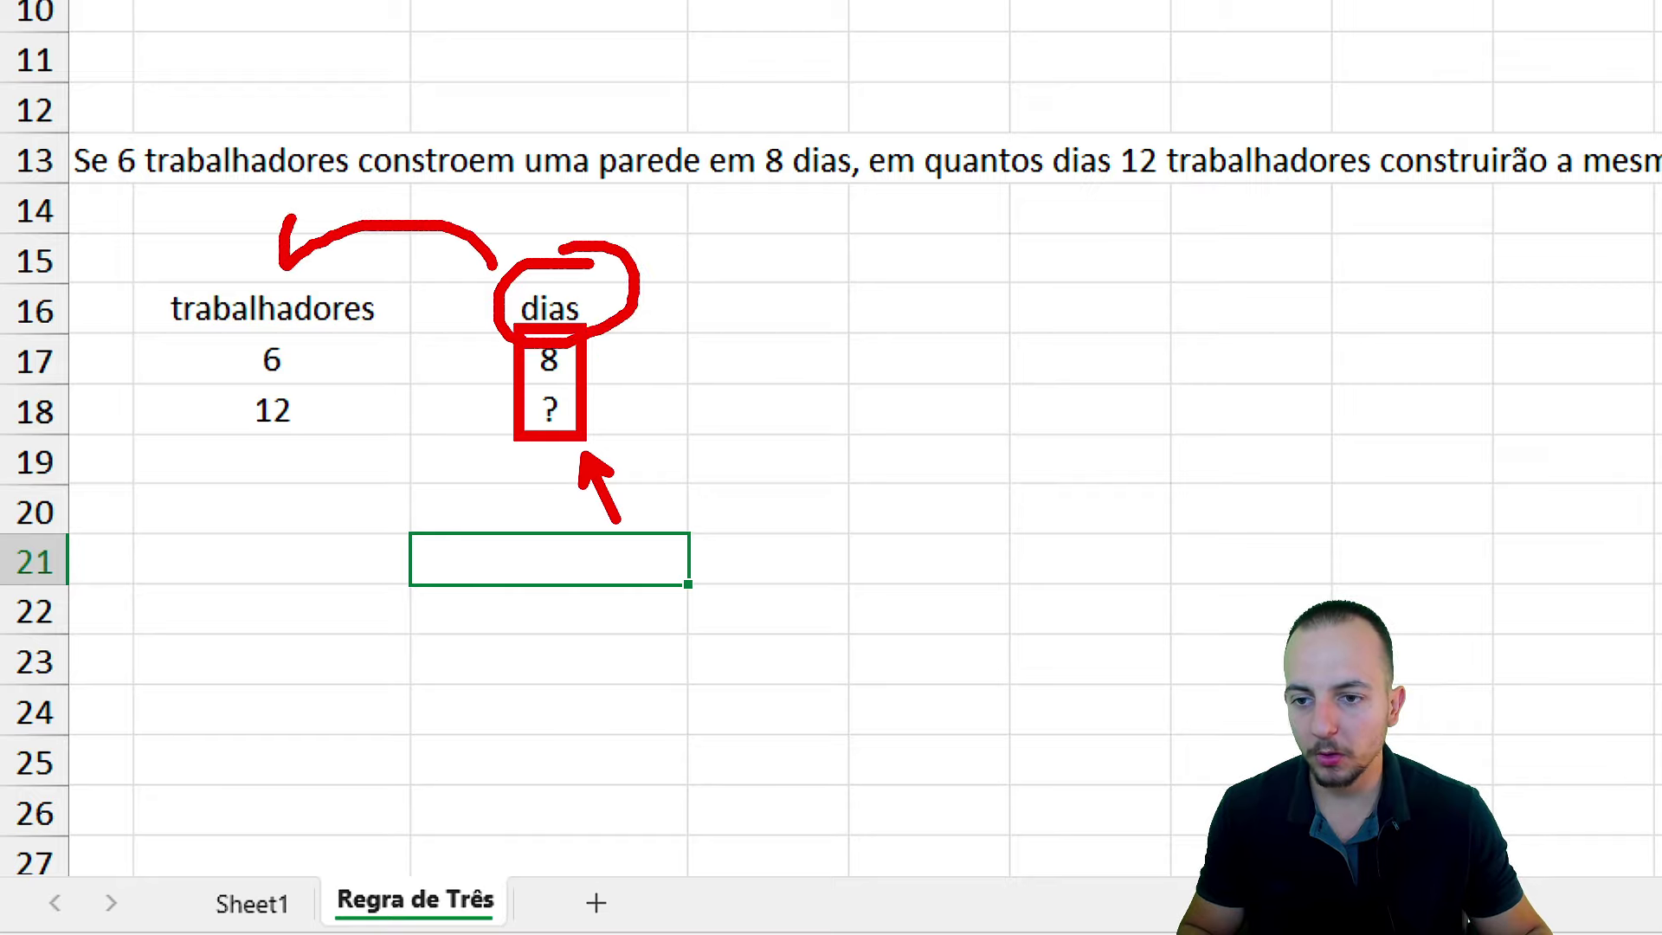
key("Escape")
left_click(278, 256)
type("invertido")
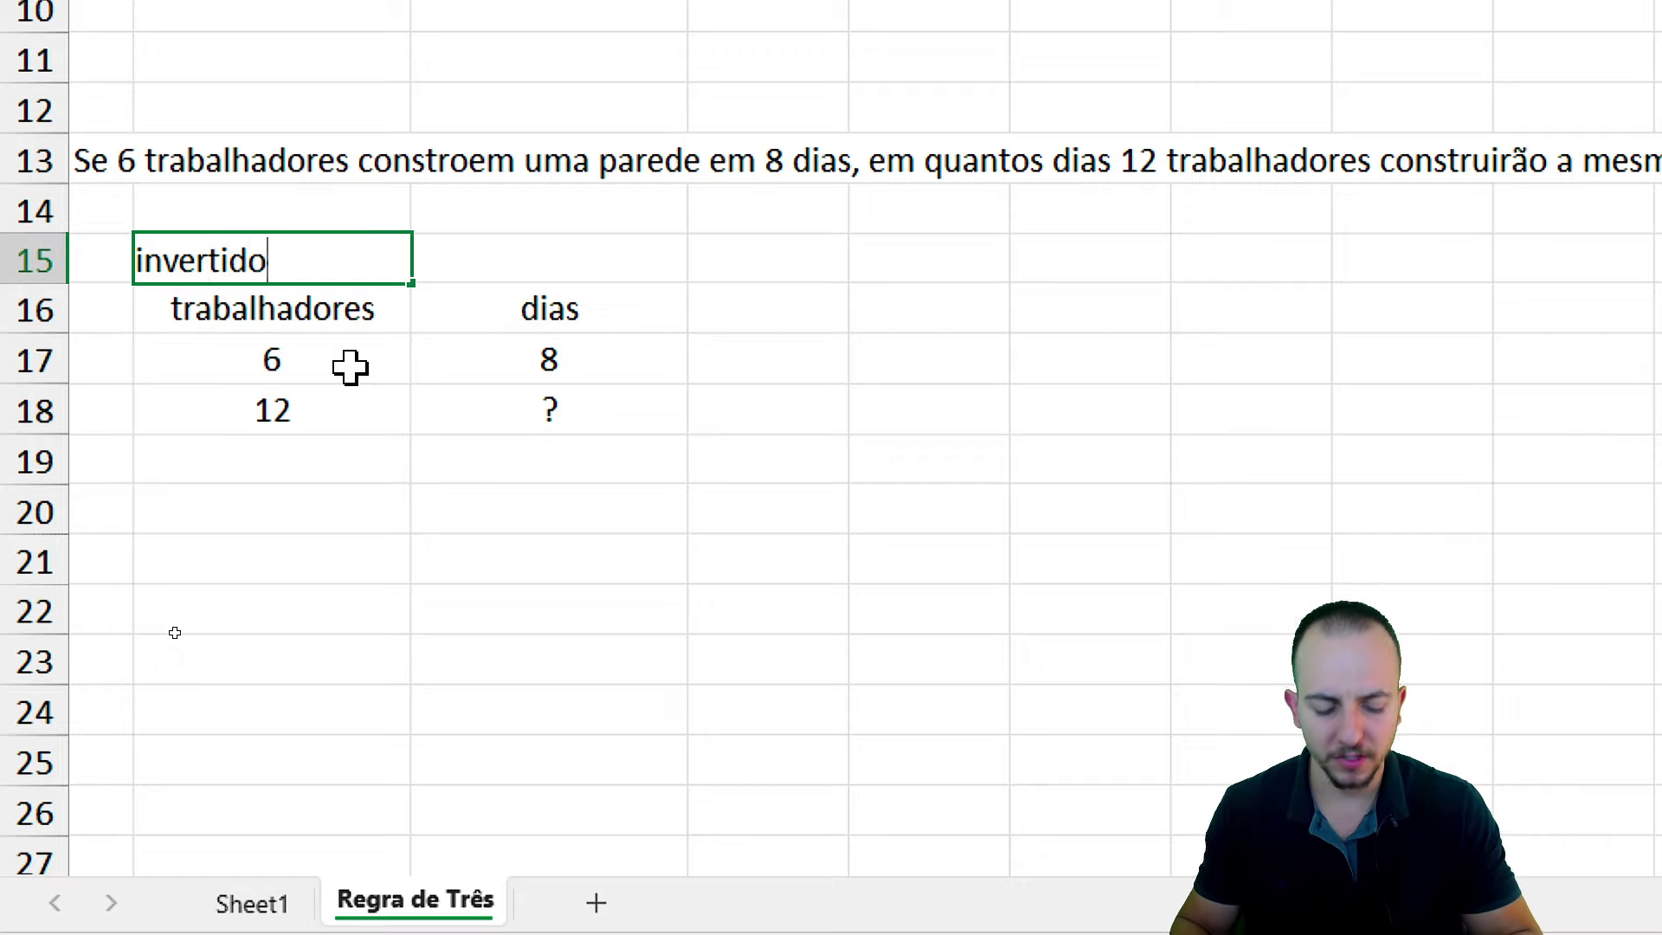
- Confirm the invertido label and swap the worker values to 12 over 6
key("Return")
key("Return")
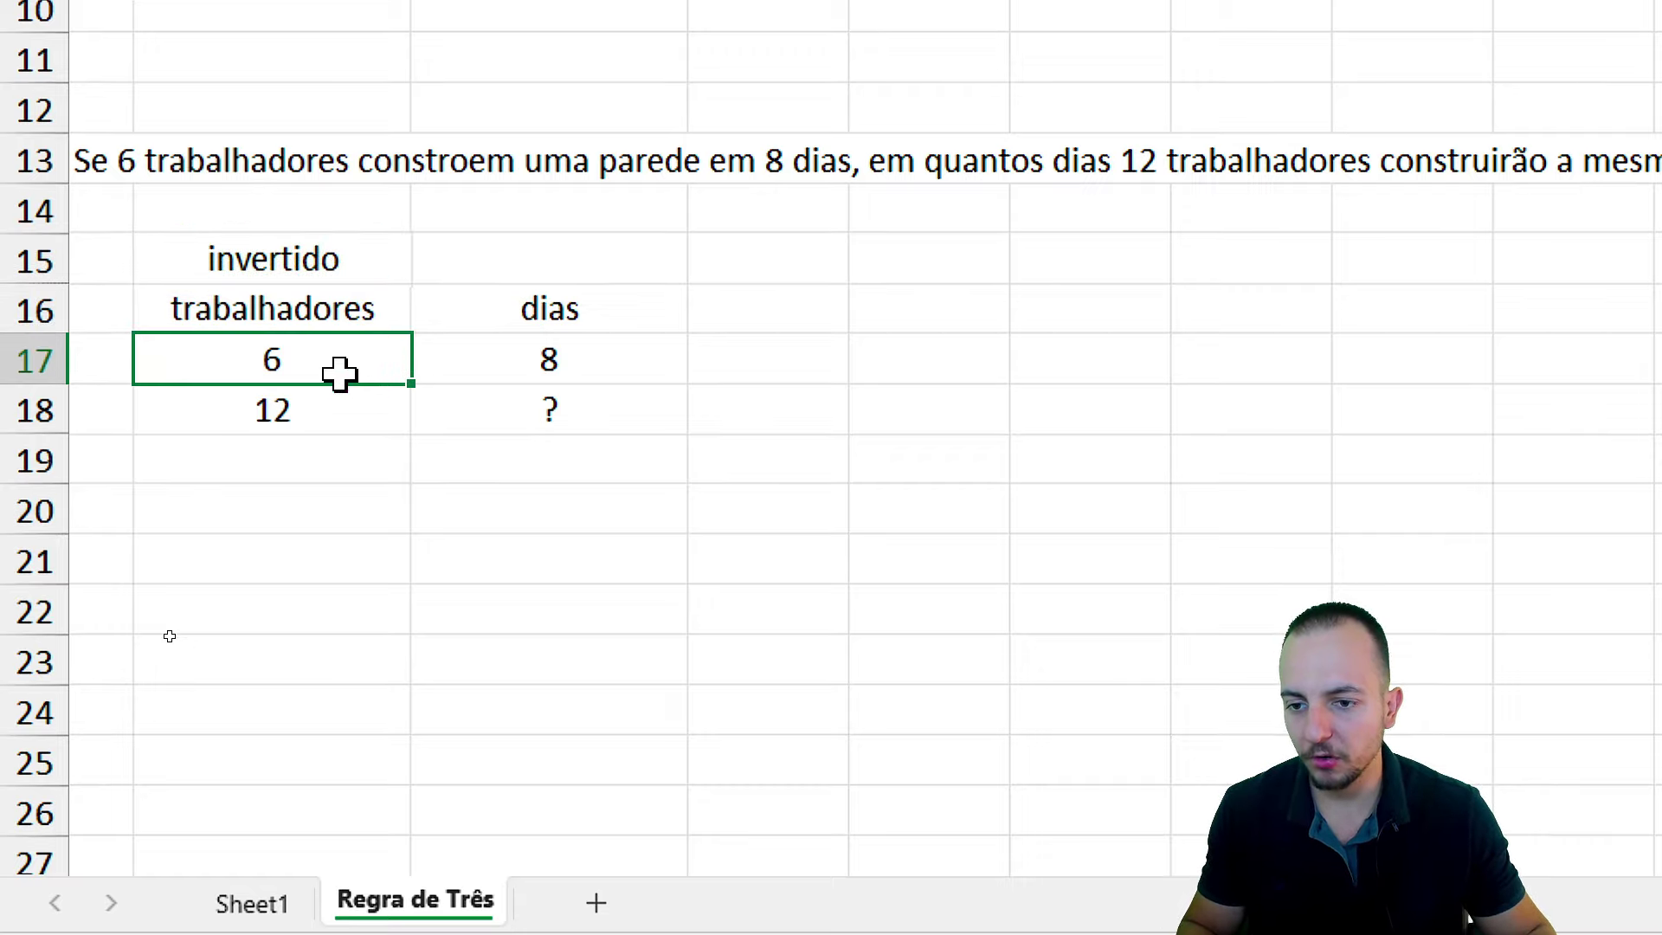
left_click_drag(343, 381, 341, 472)
left_click_drag(316, 415, 319, 444)
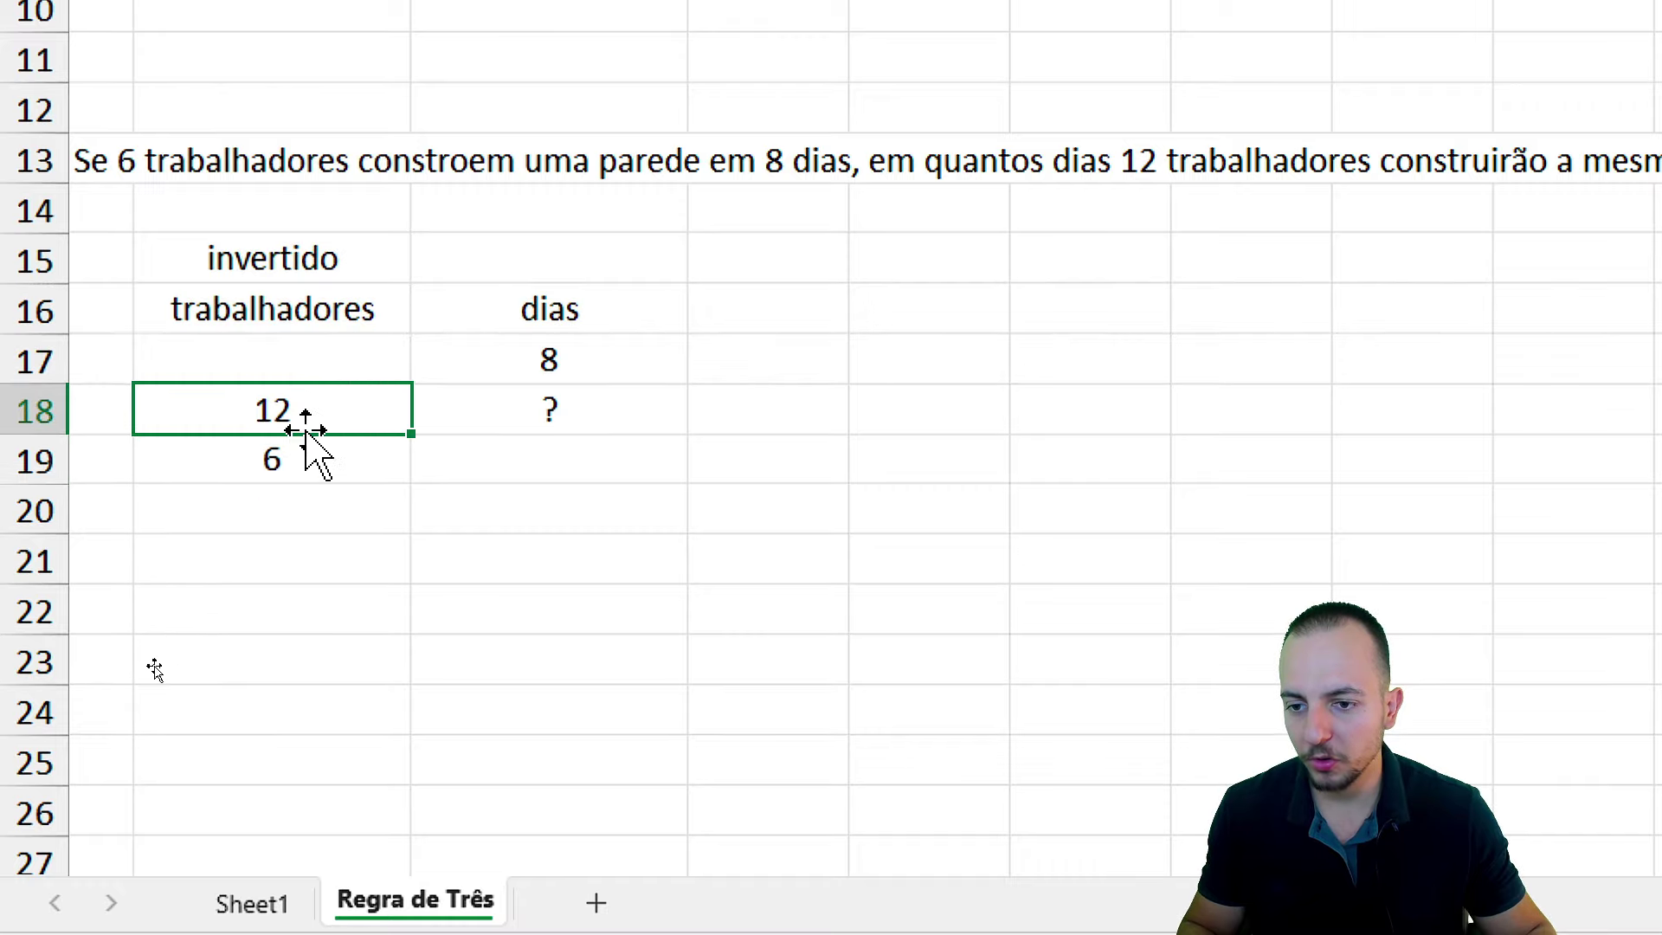
left_click_drag(321, 385, 330, 350)
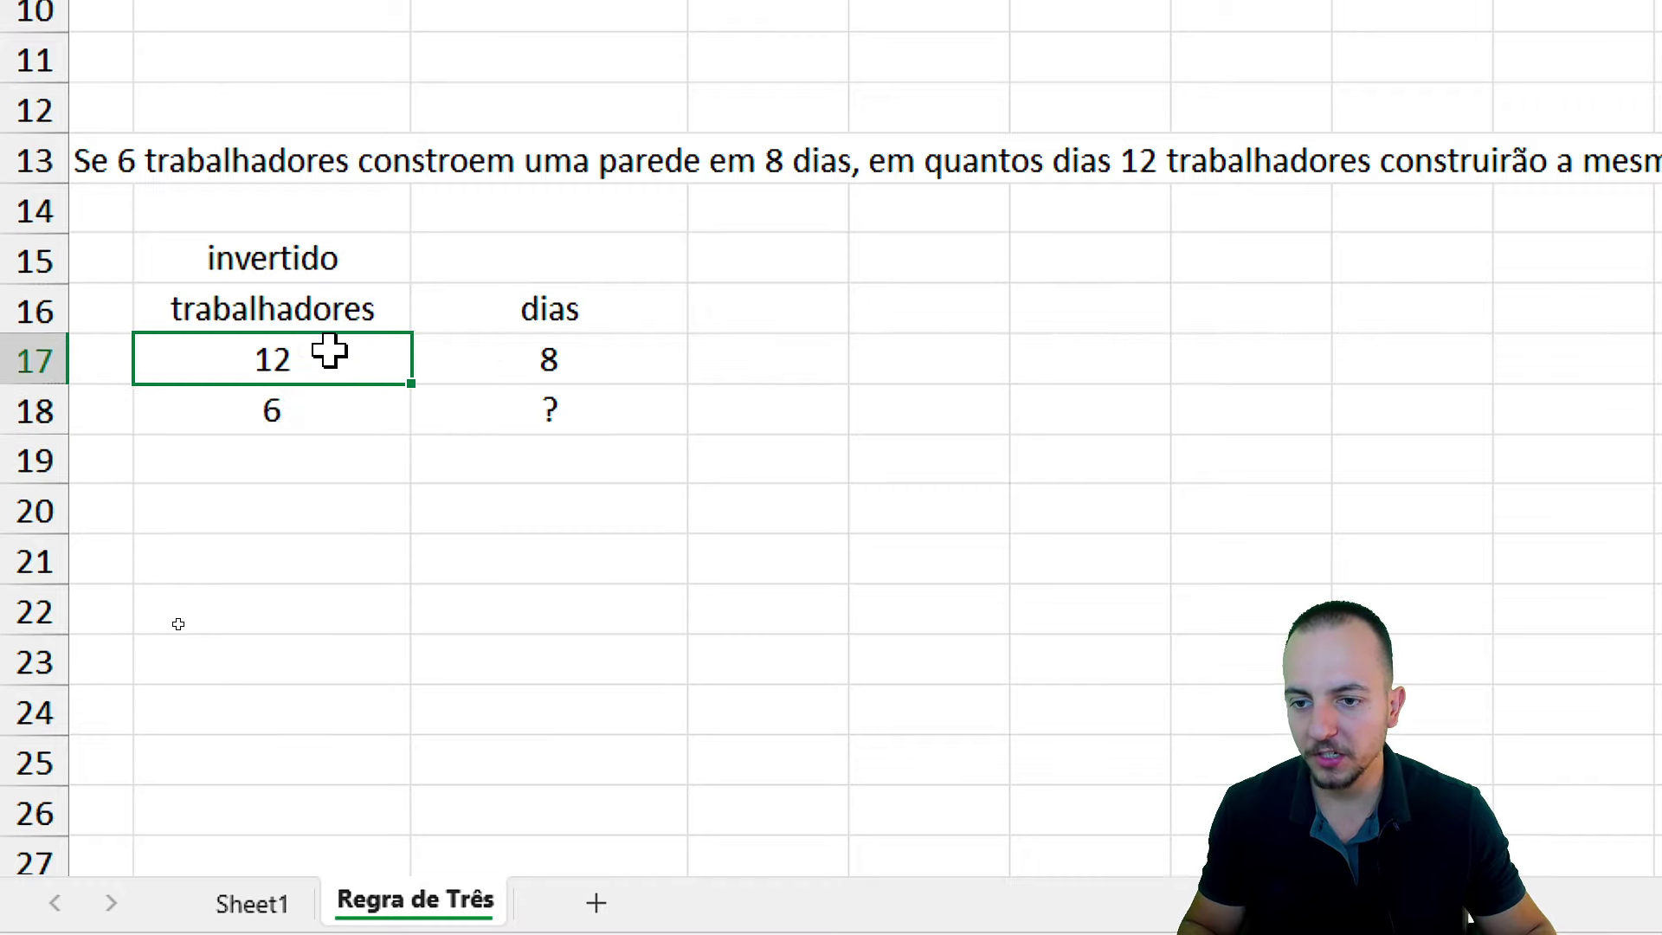
left_click(497, 514)
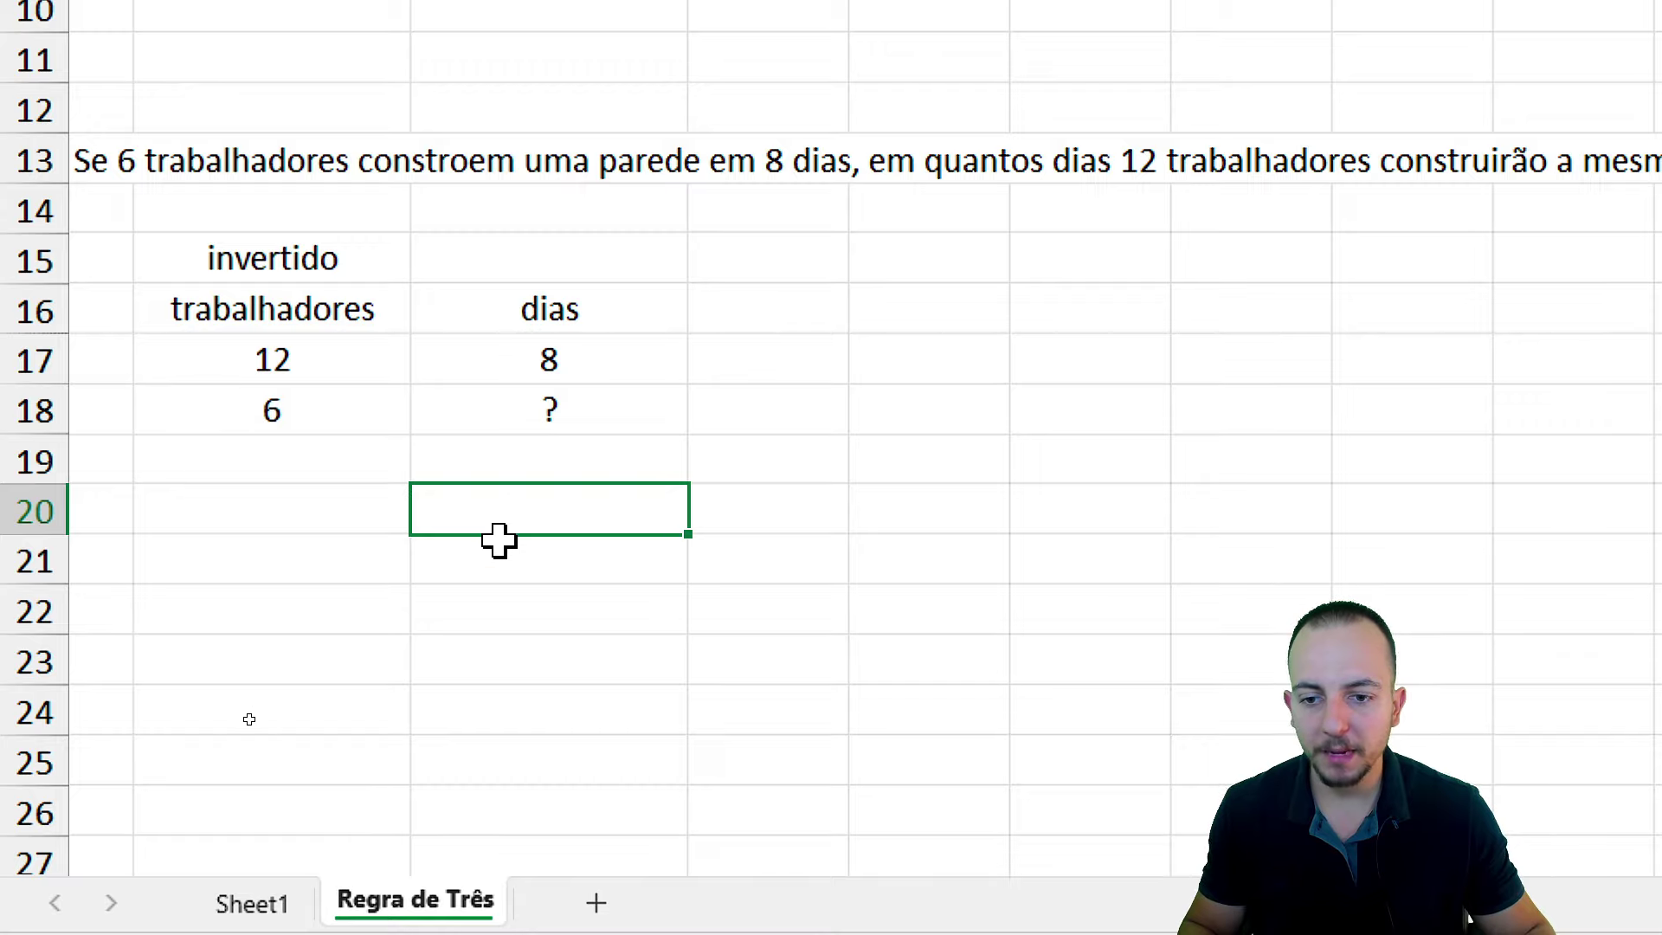
left_click(498, 542)
type("=")
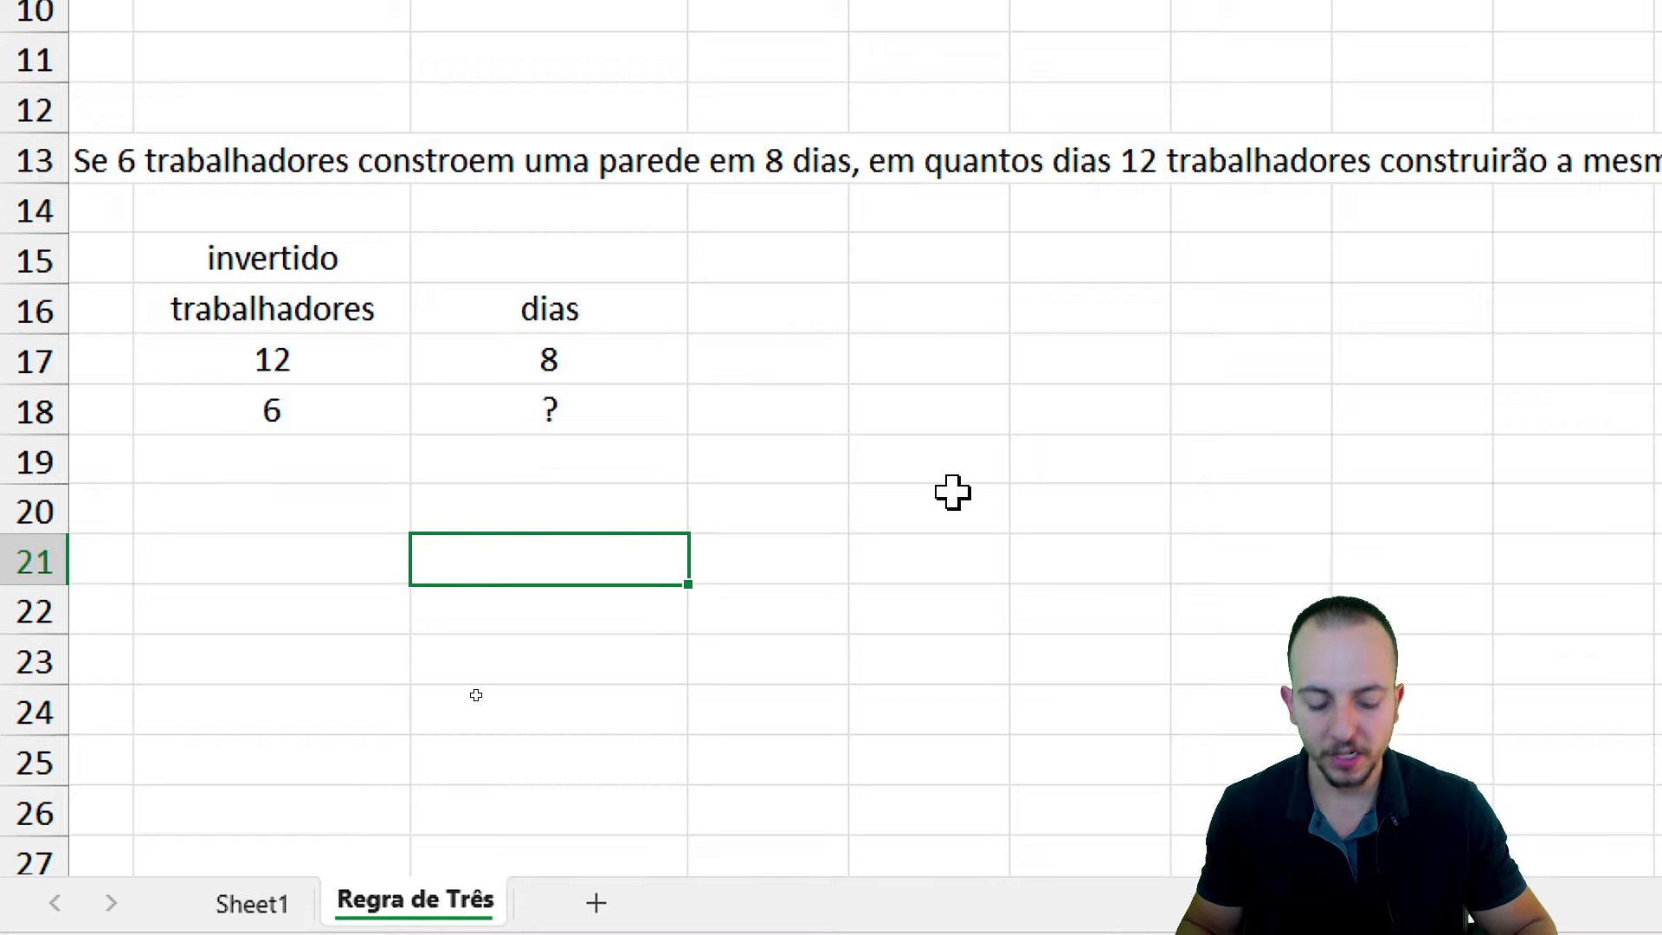
- Enter =B18*C17/B17 in C21 so the workers problem returns 4 days
left_click(297, 411)
type("*")
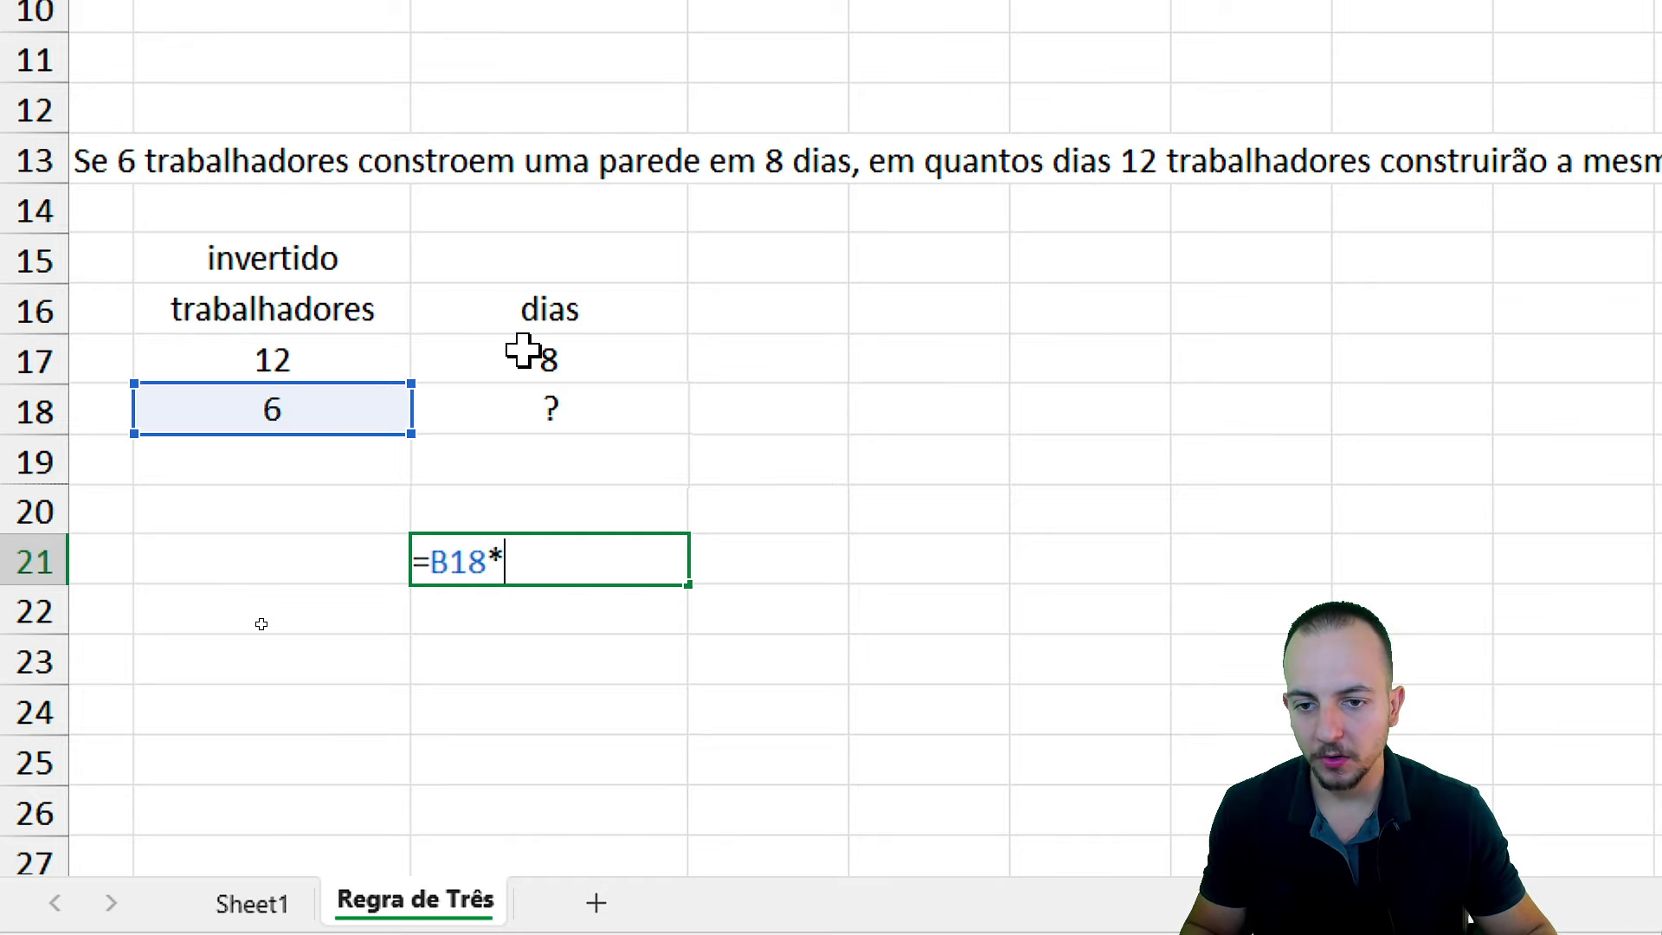
left_click(512, 354)
type("/")
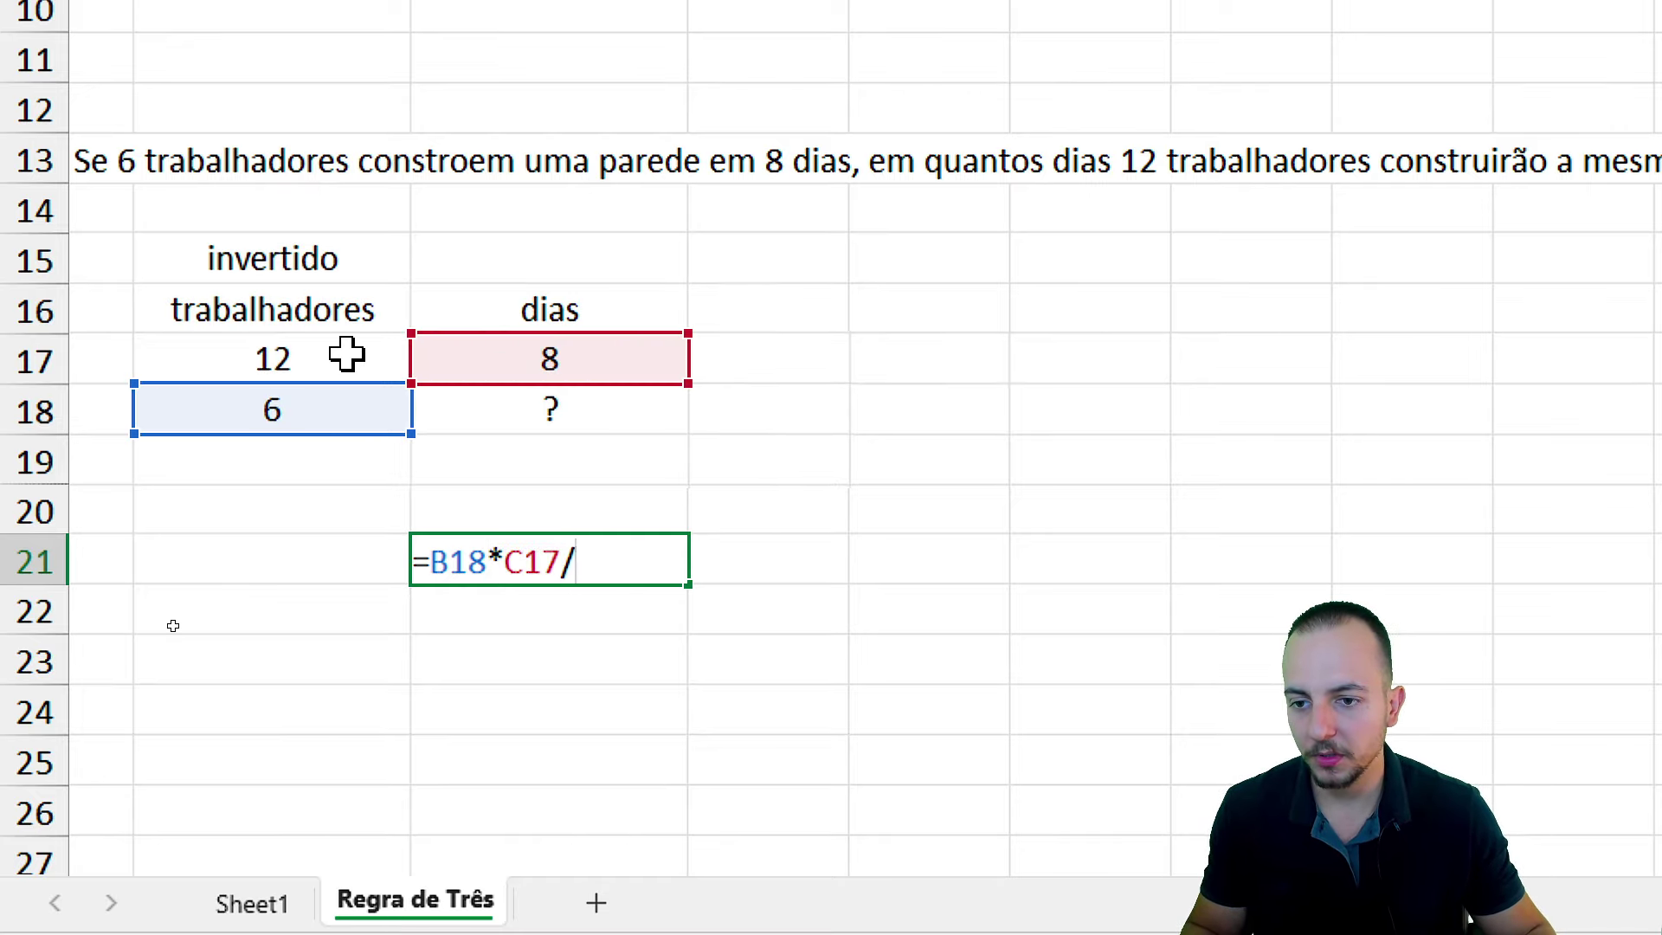
left_click(346, 354)
key("Return")
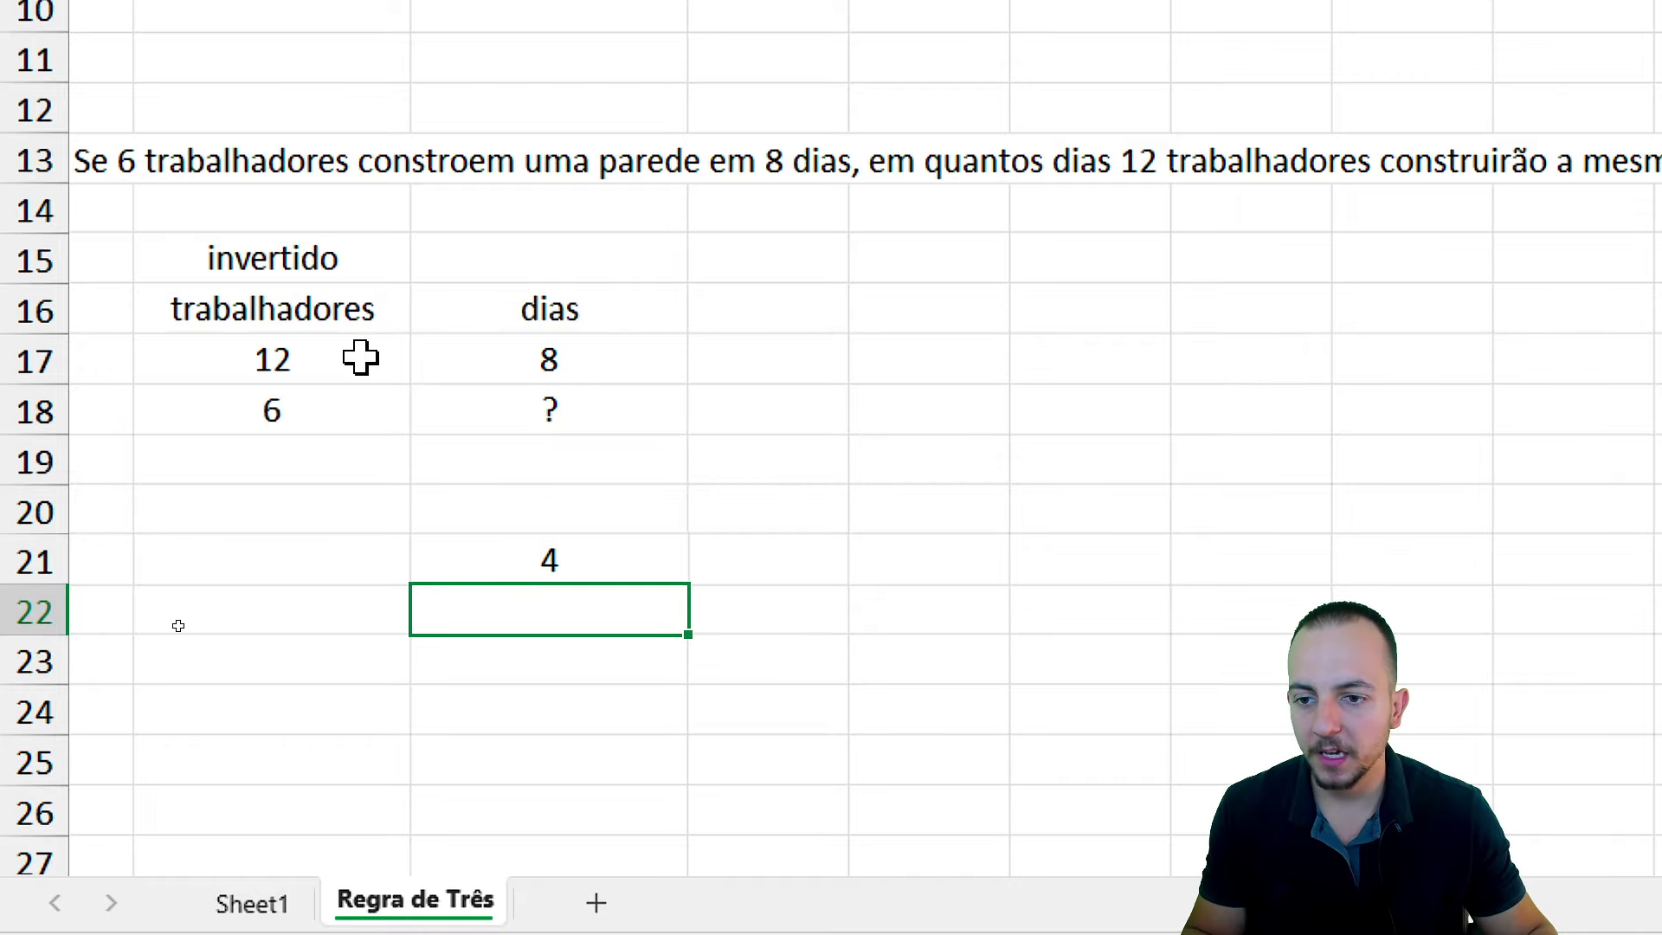
left_click_drag(360, 358, 549, 407)
left_click(378, 311)
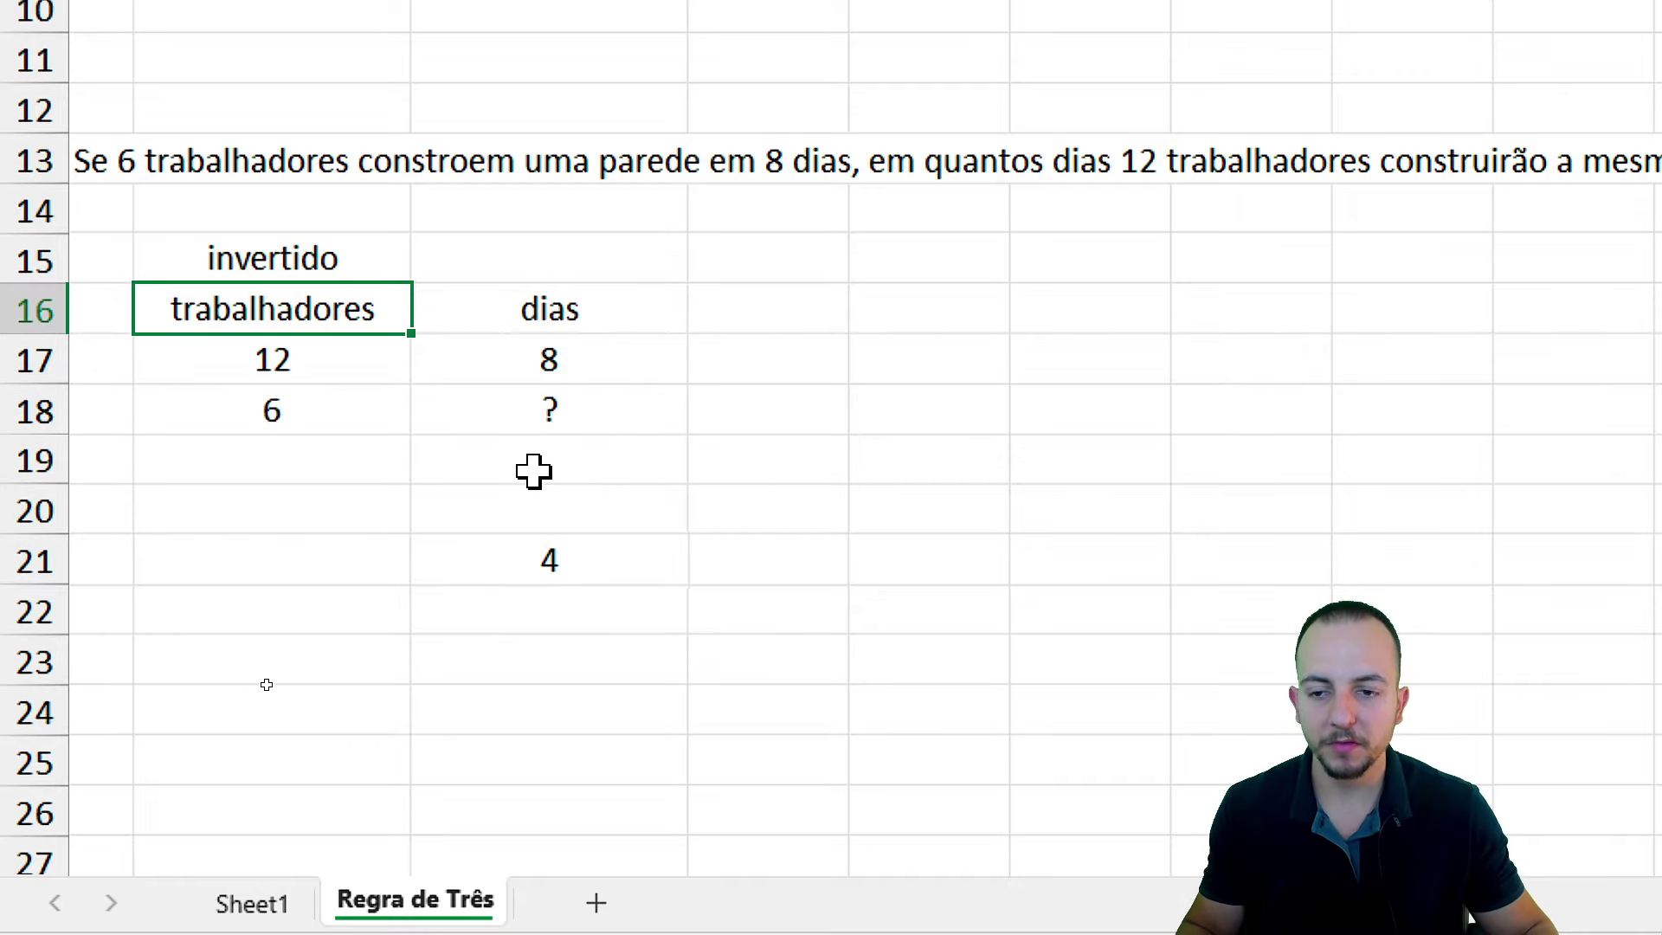
key("Down")
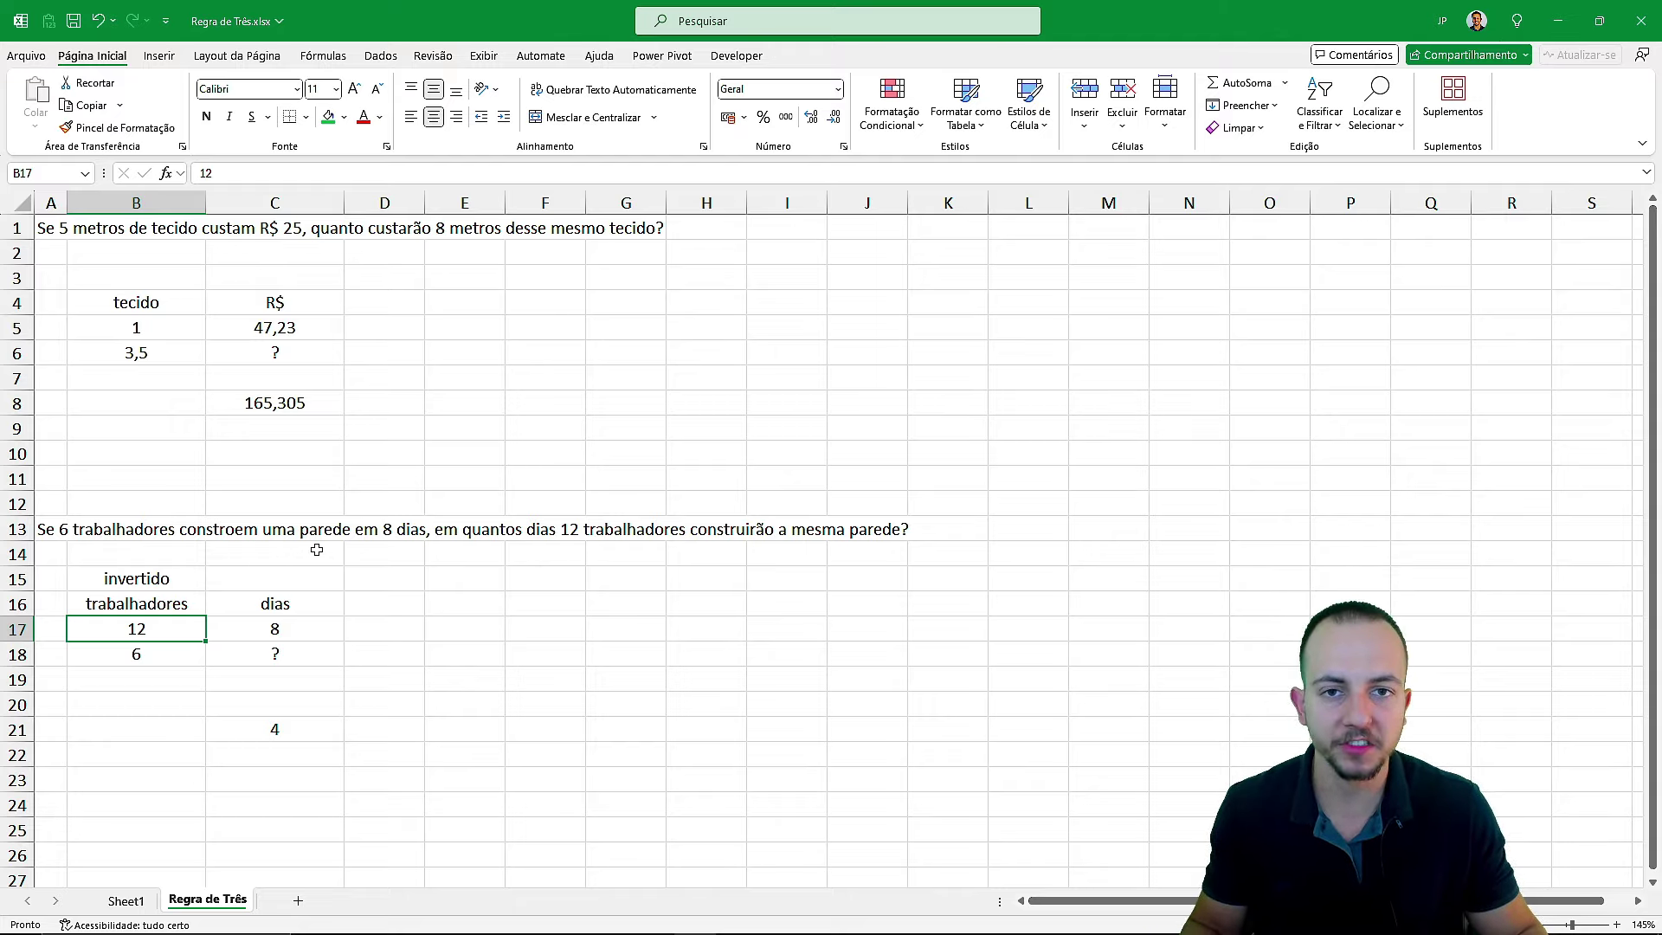
key("ctrl+Up")
key("ctrl+Up")
key("ctrl+Up")
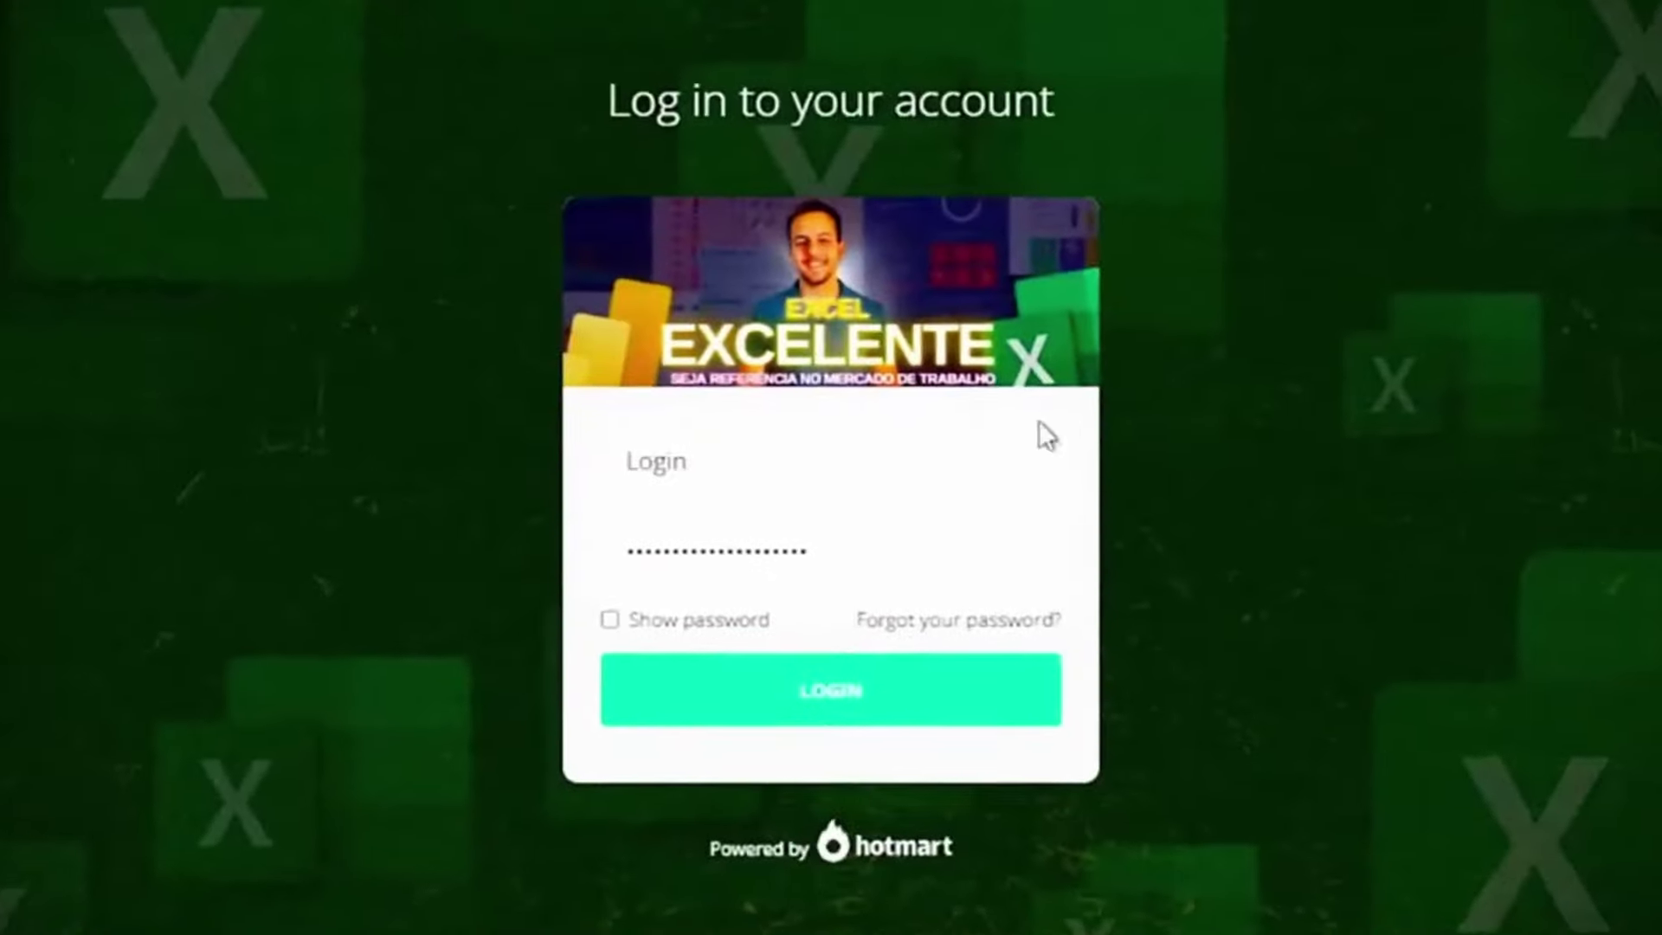
- Log in to Hotmart and open the lesson Criando um Design e Layout 1 from the sidebar
left_click(840, 732)
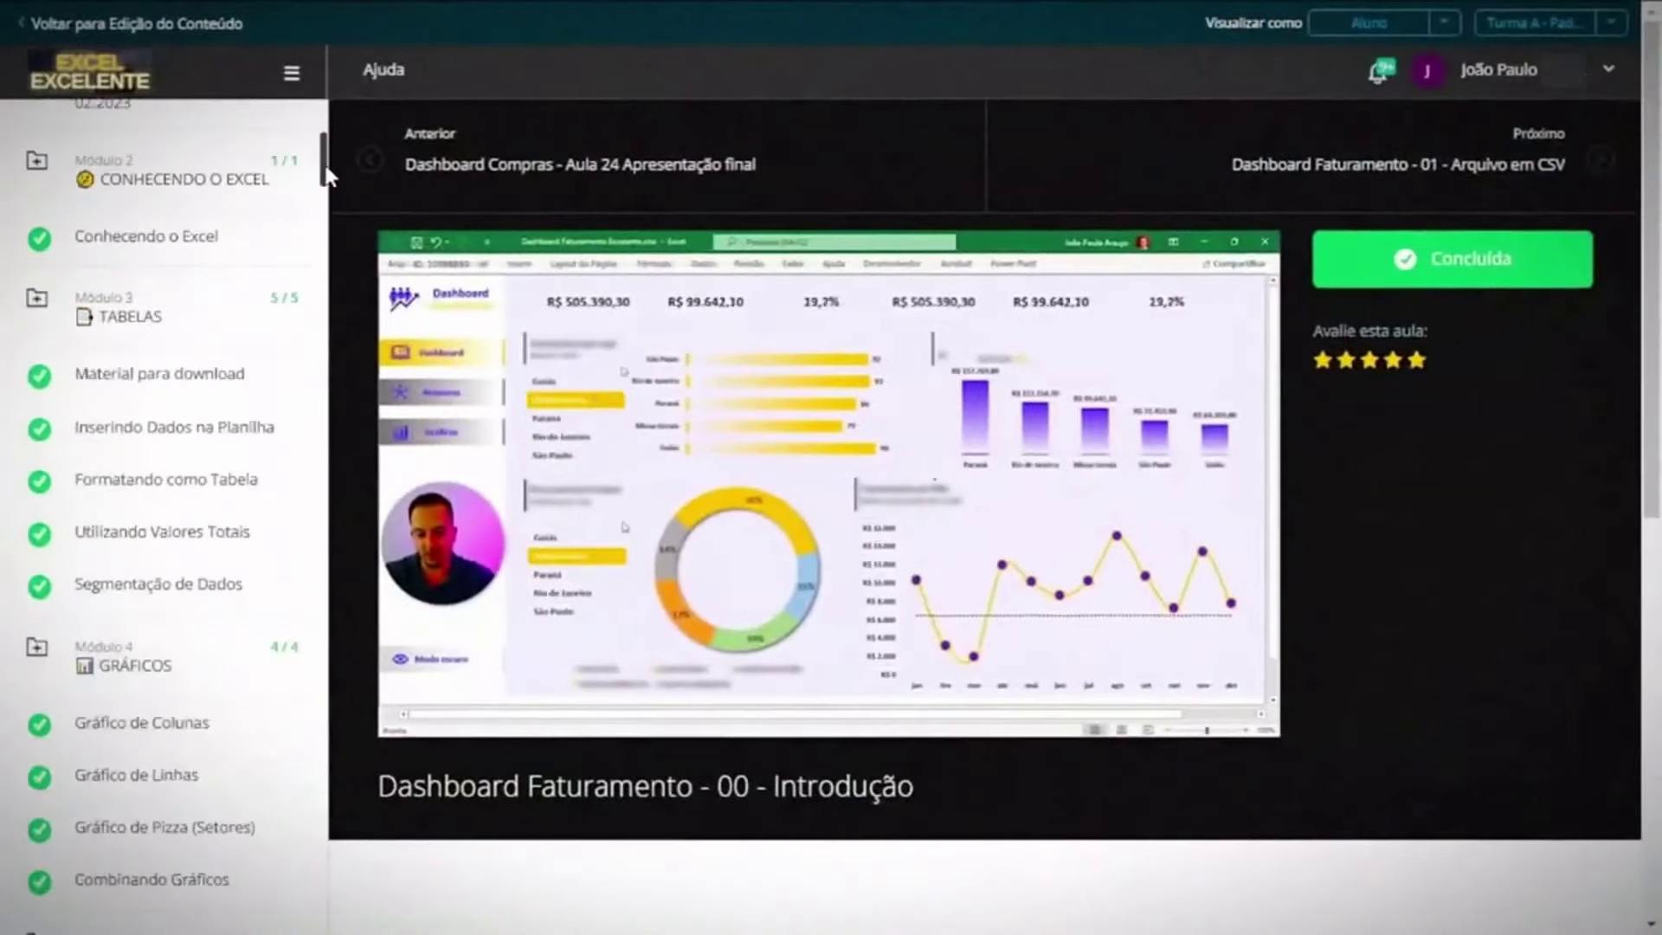
left_click_drag(327, 177, 320, 482)
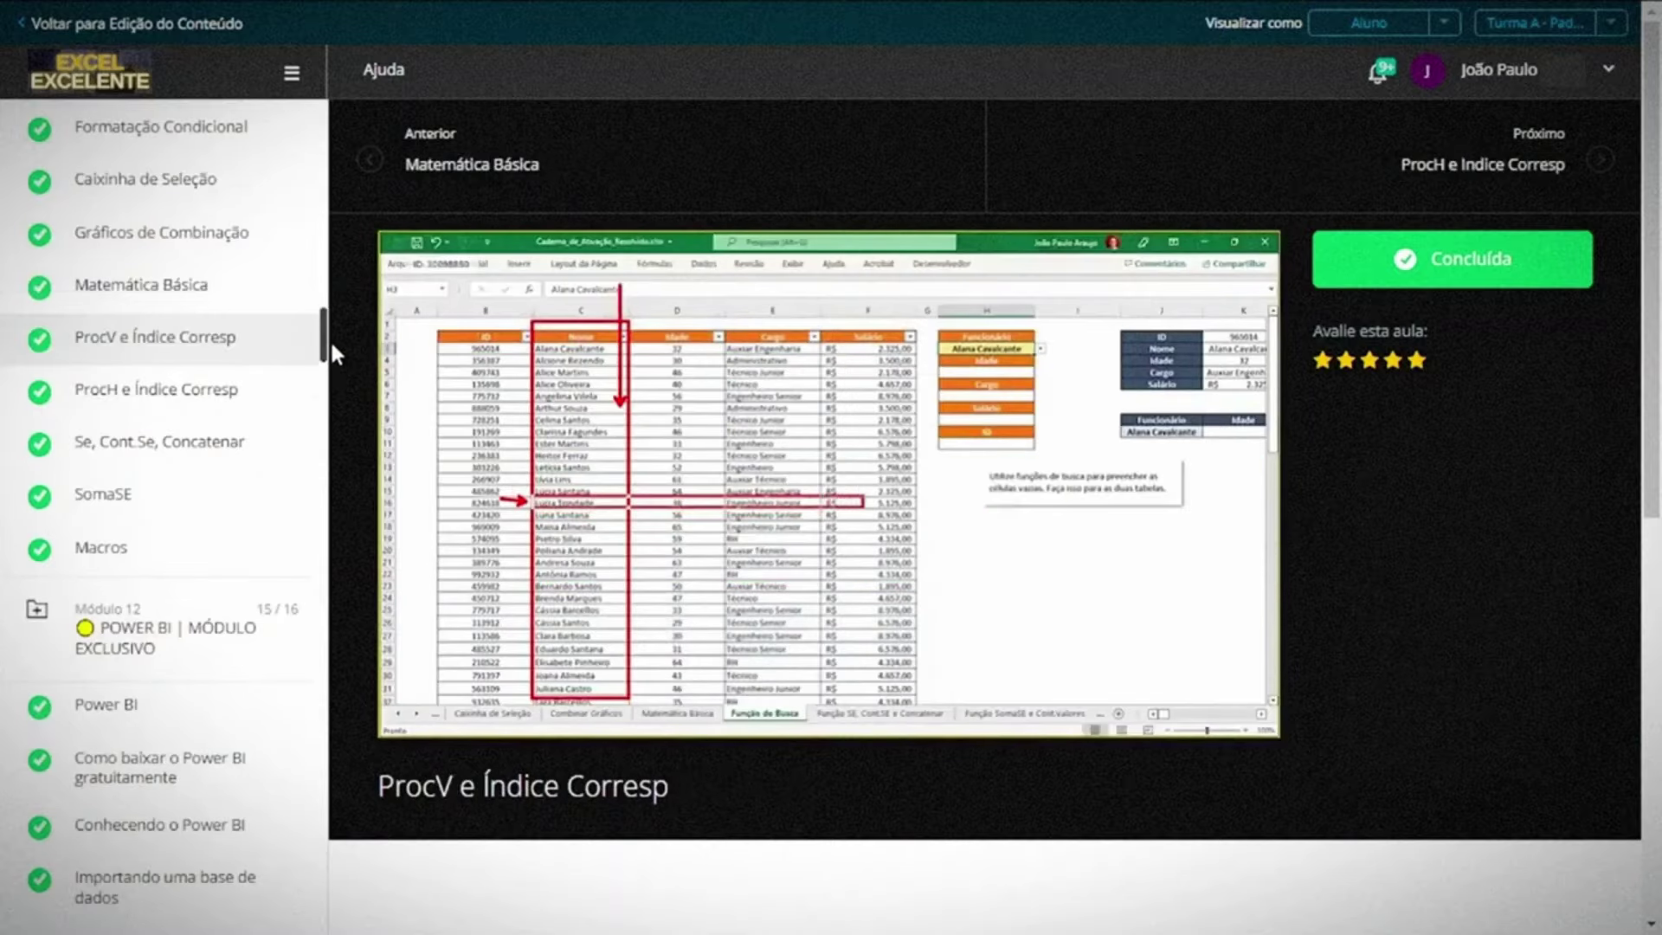
left_click_drag(327, 339, 320, 398)
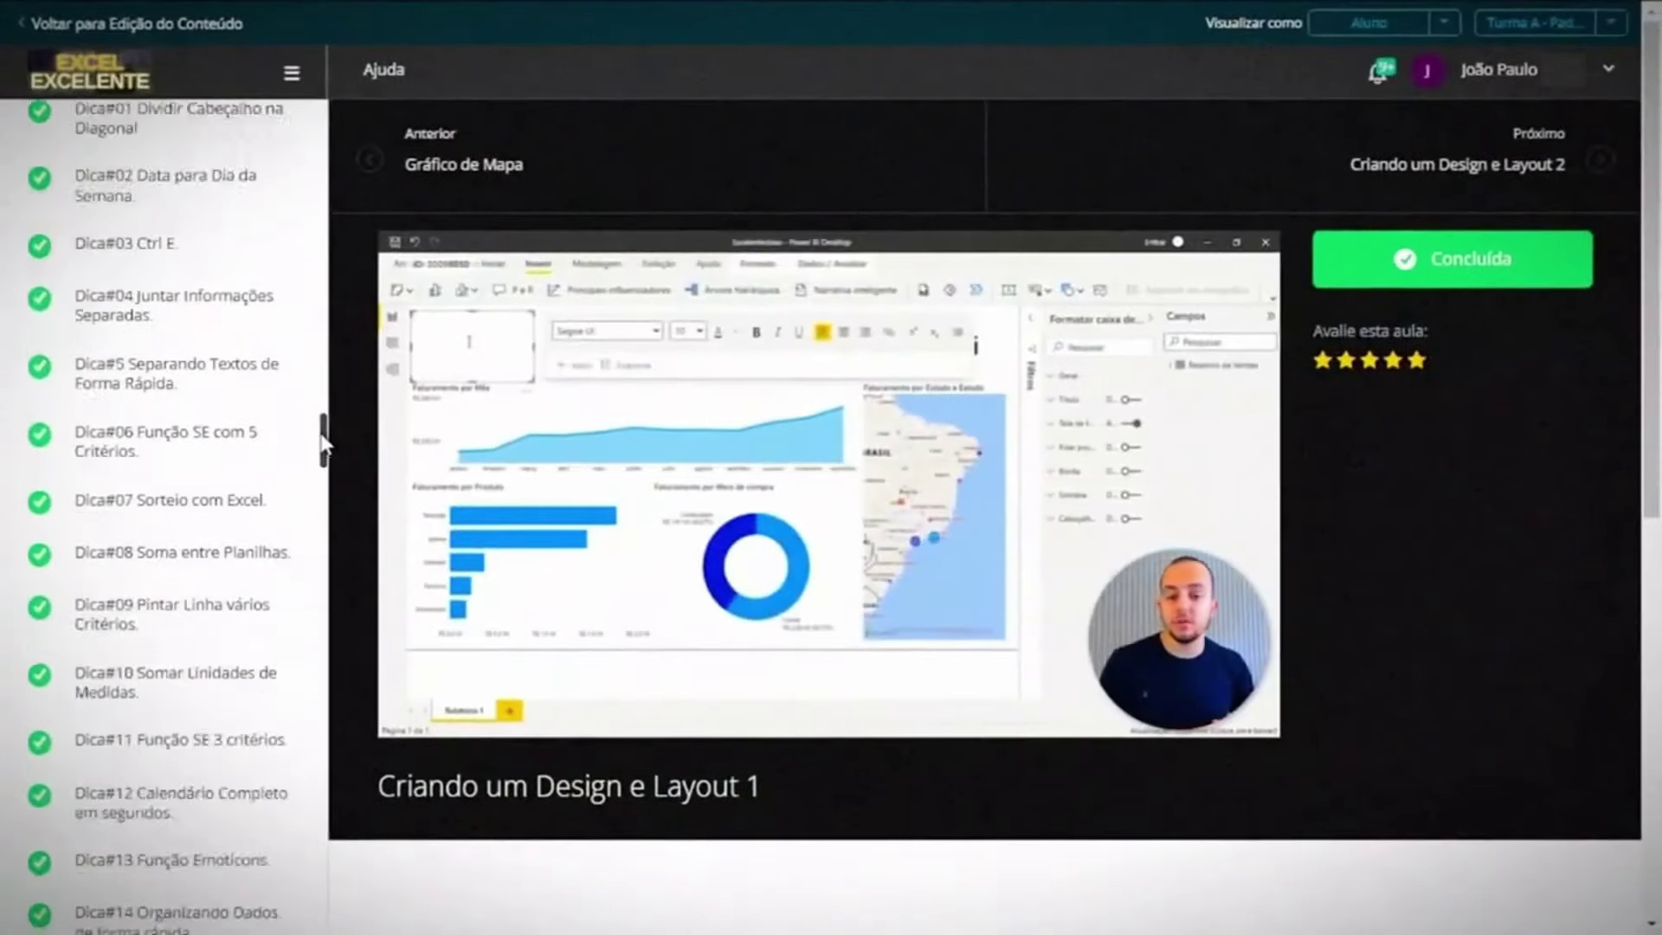
left_click_drag(324, 424, 319, 827)
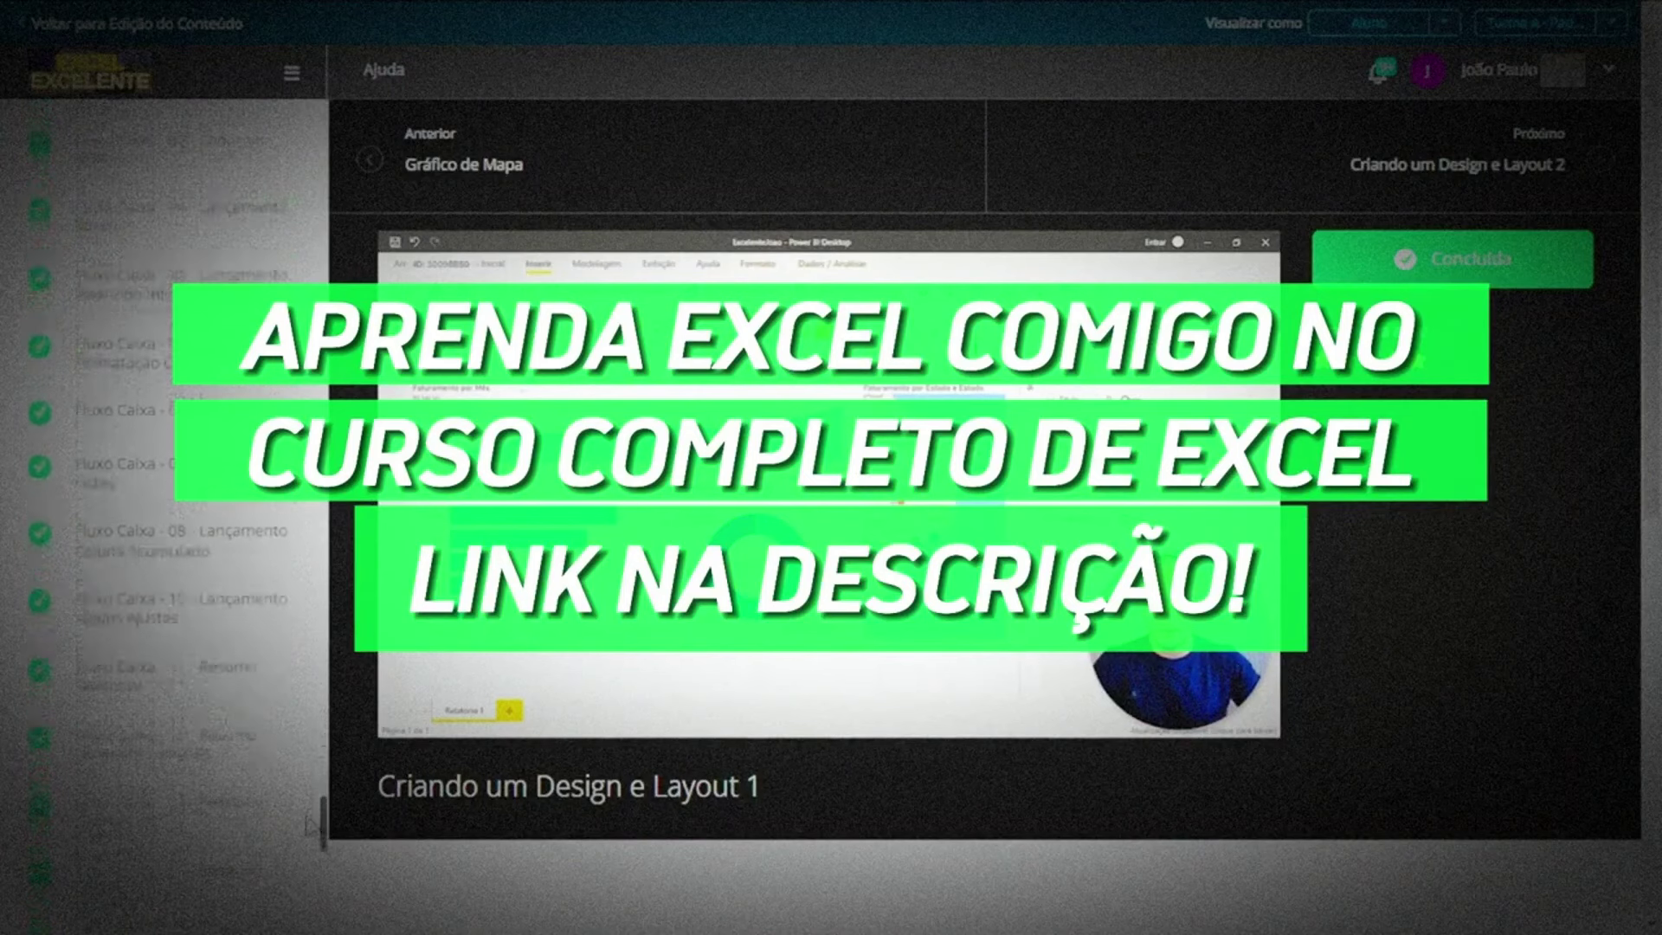